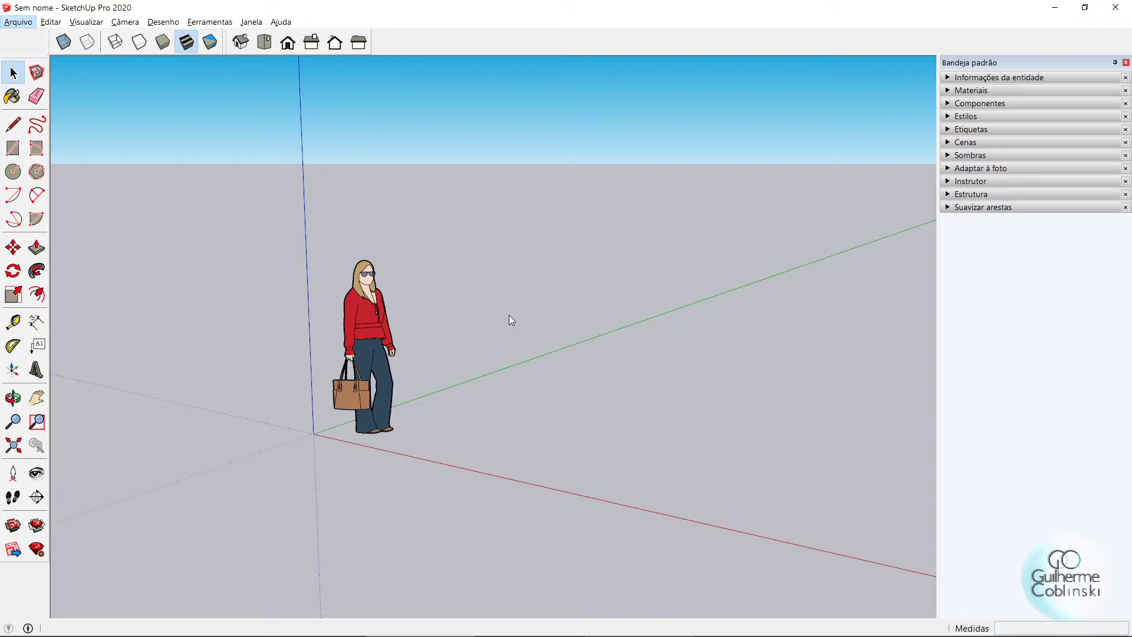
# Confirm metres as the model's length unit in the model settings
pyautogui.click(251, 24)
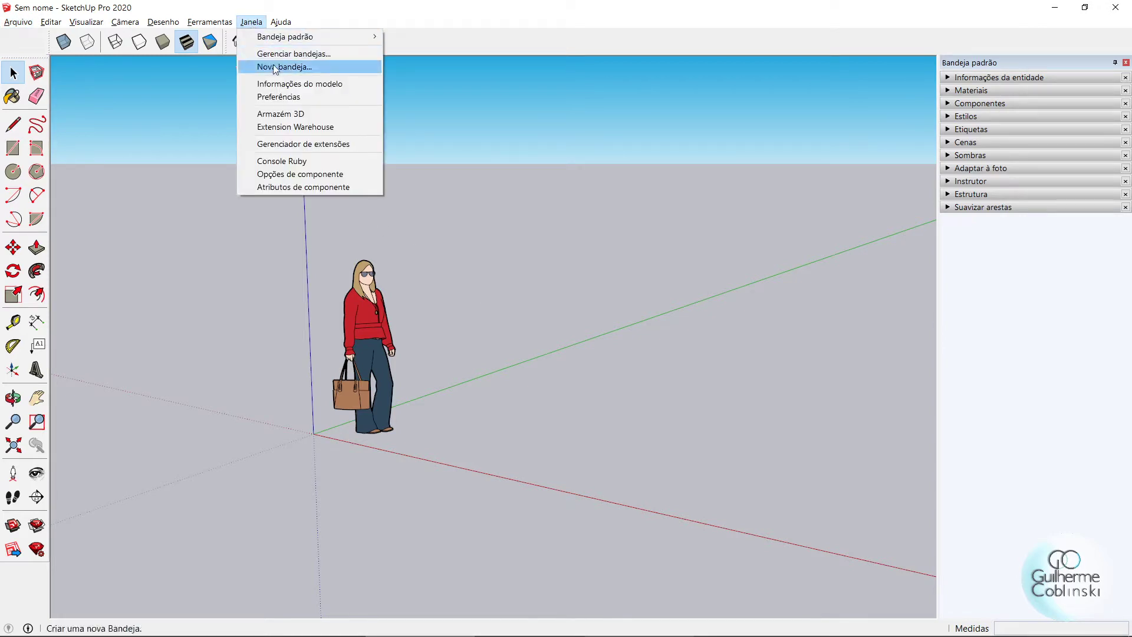
pyautogui.click(295, 85)
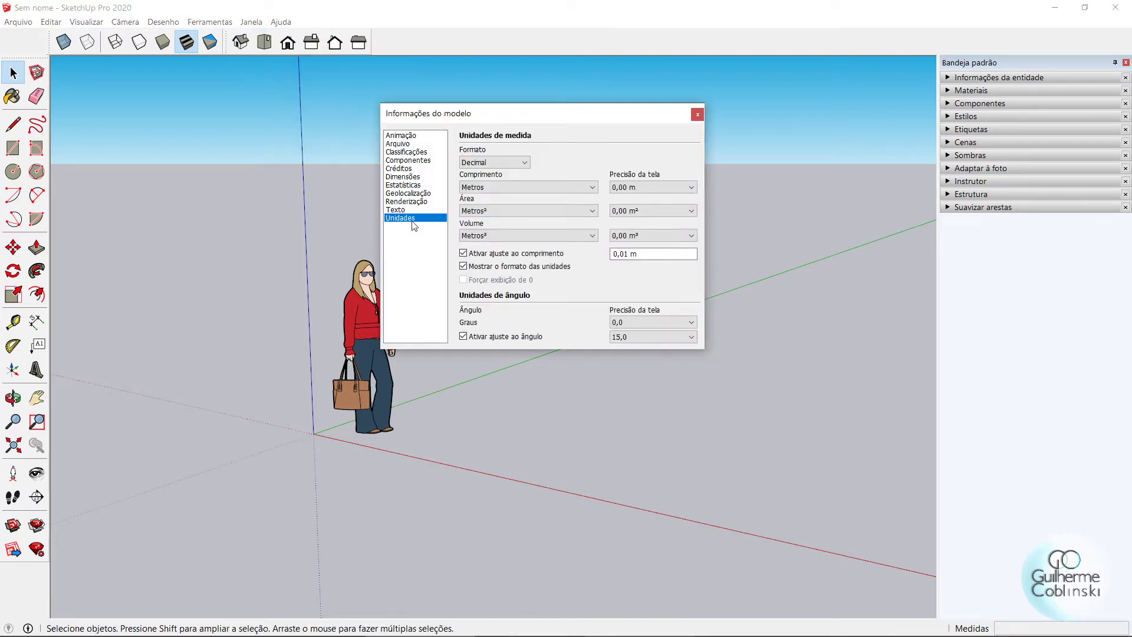
pyautogui.click(497, 187)
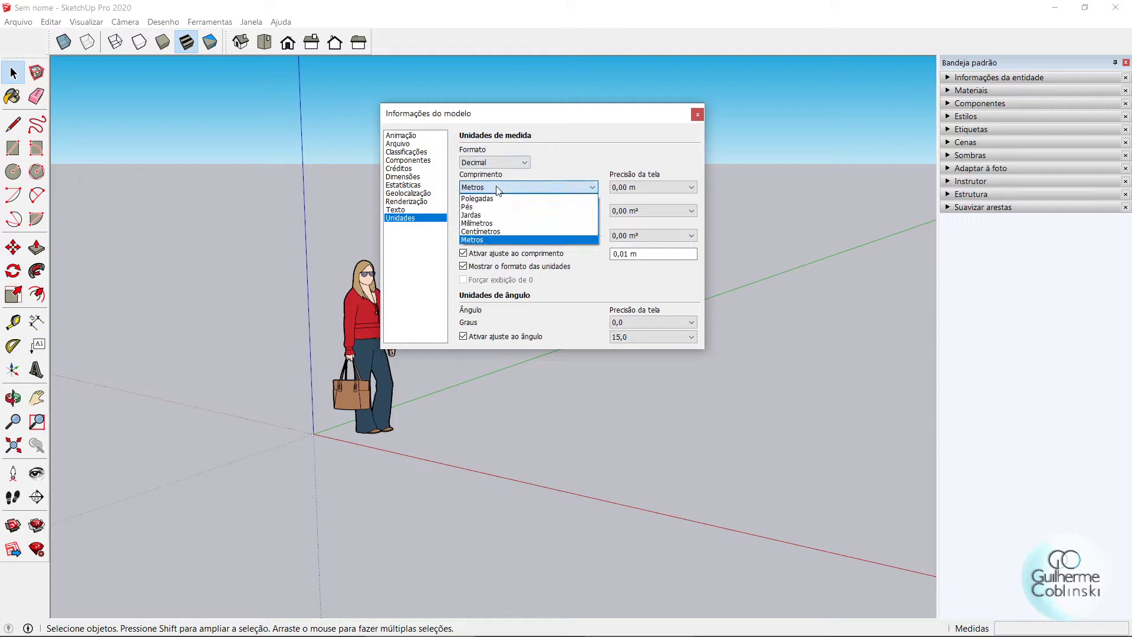
pyautogui.click(484, 239)
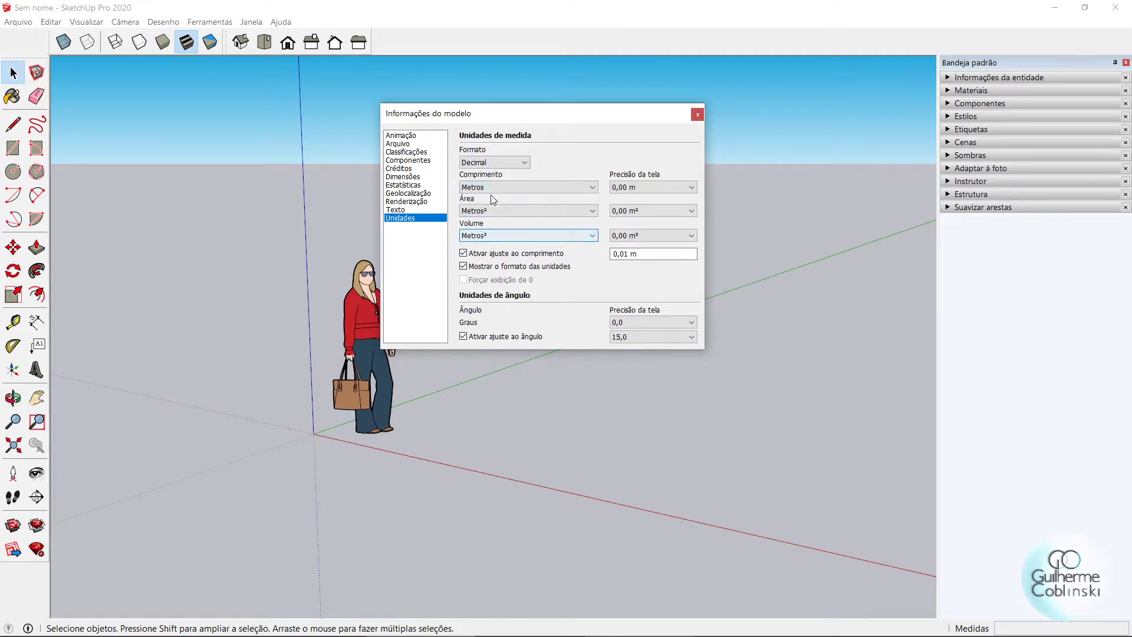
pyautogui.click(698, 114)
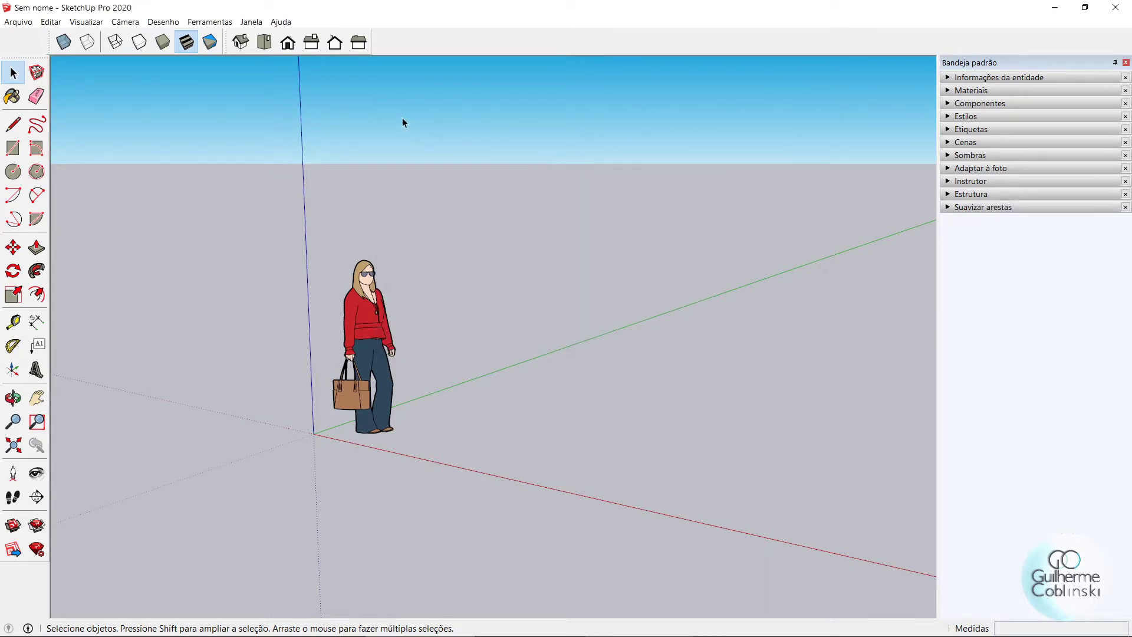
# From the top view, draw a 10 m by 10 m rectangle for the lot
pyautogui.click(266, 43)
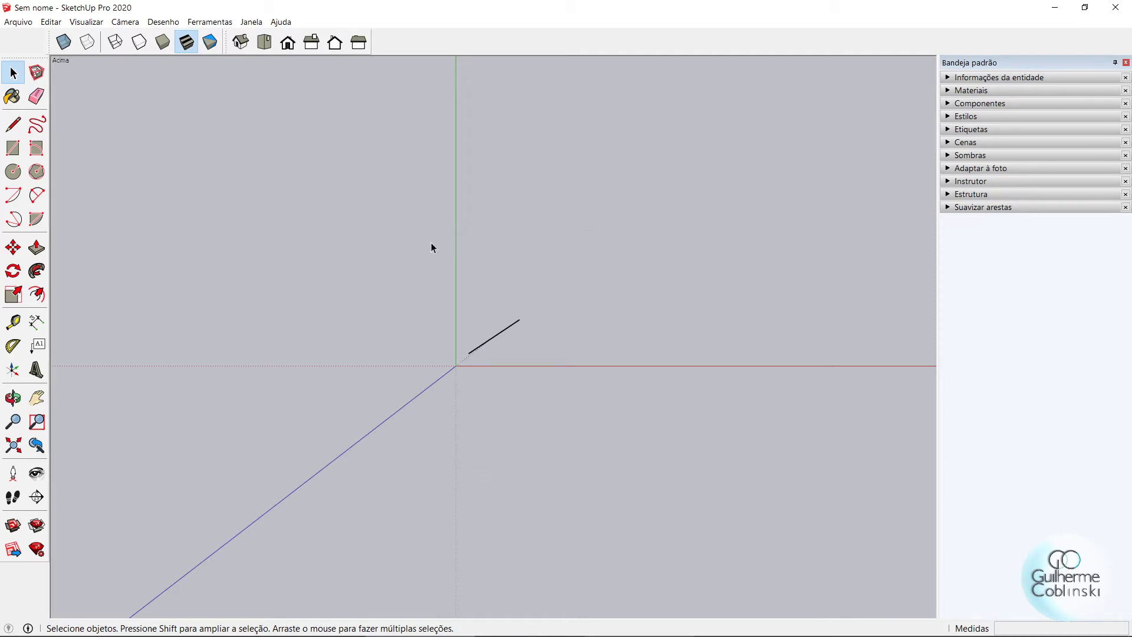
pyautogui.click(13, 148)
pyautogui.click(545, 274)
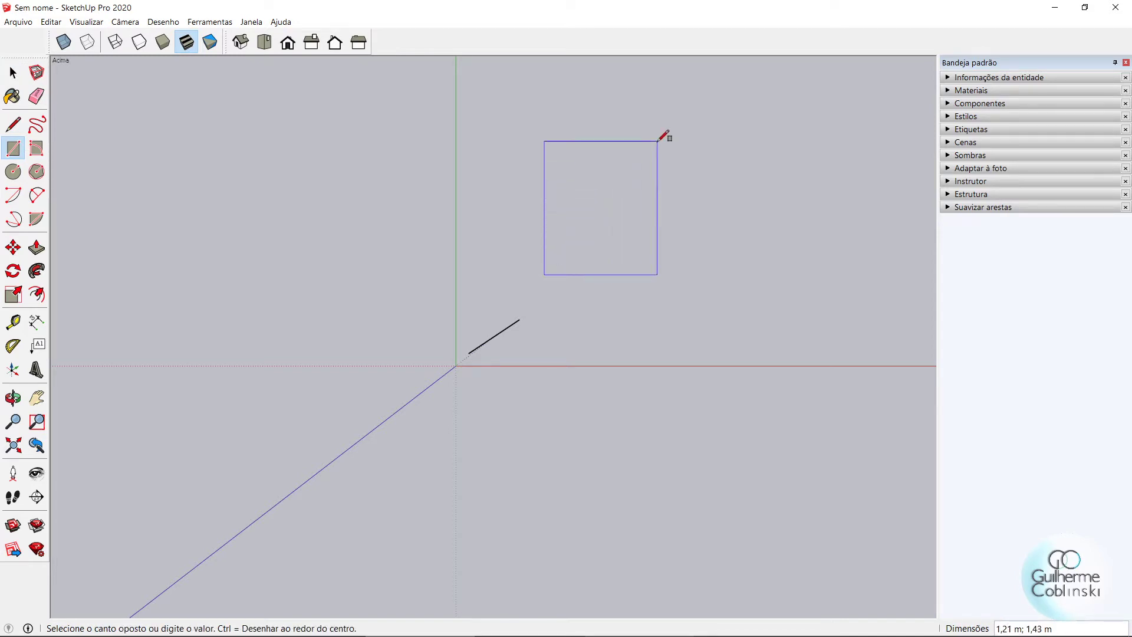
pyautogui.write('10;10')
pyautogui.press('Return')
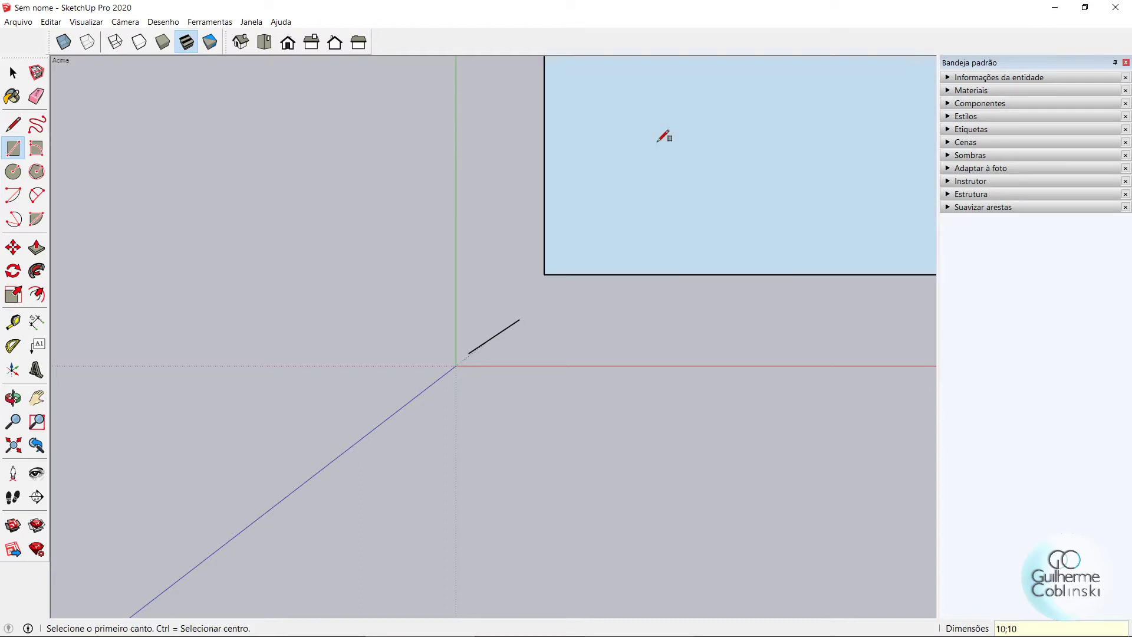
pyautogui.scroll(-2, 455, 371)
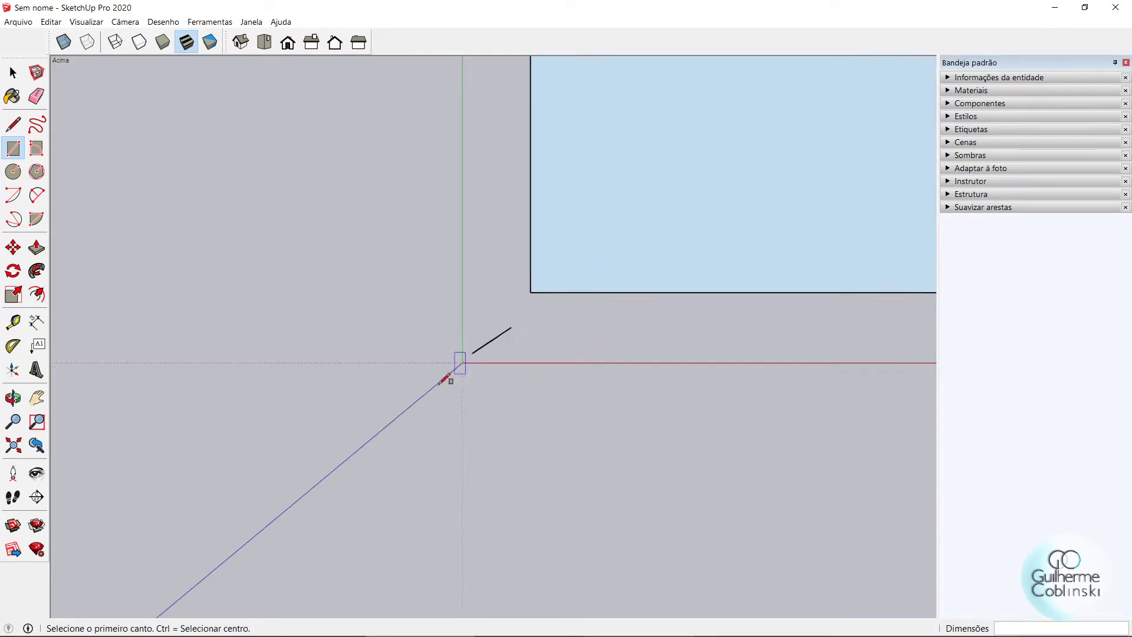
pyautogui.scroll(-2, 407, 412)
pyautogui.scroll(-2, 407, 421)
pyautogui.scroll(-2, 407, 416)
pyautogui.scroll(-1, 407, 413)
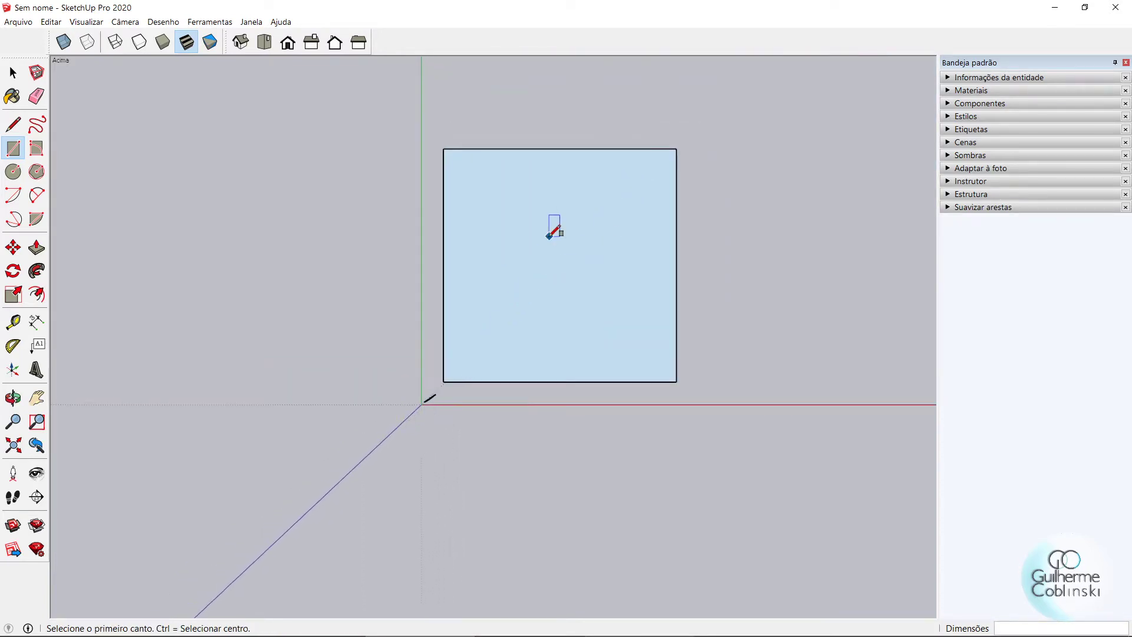
pyautogui.scroll(1, 554, 228)
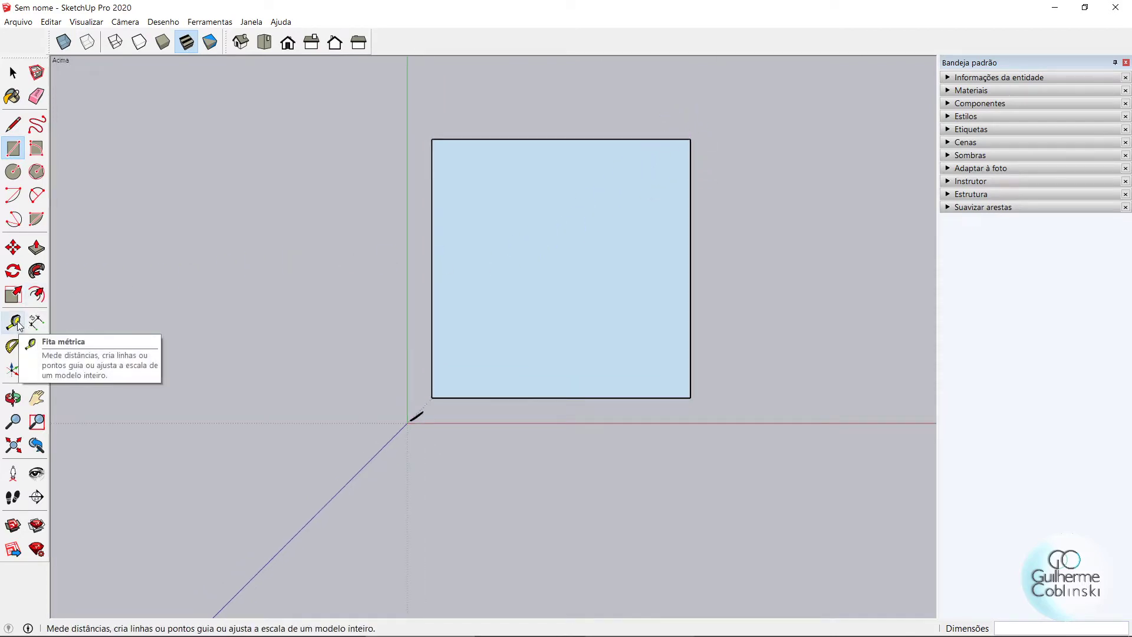
# Offset the square's edges inward by 0,2 m to outline the wall strip
pyautogui.click(36, 294)
pyautogui.click(432, 233)
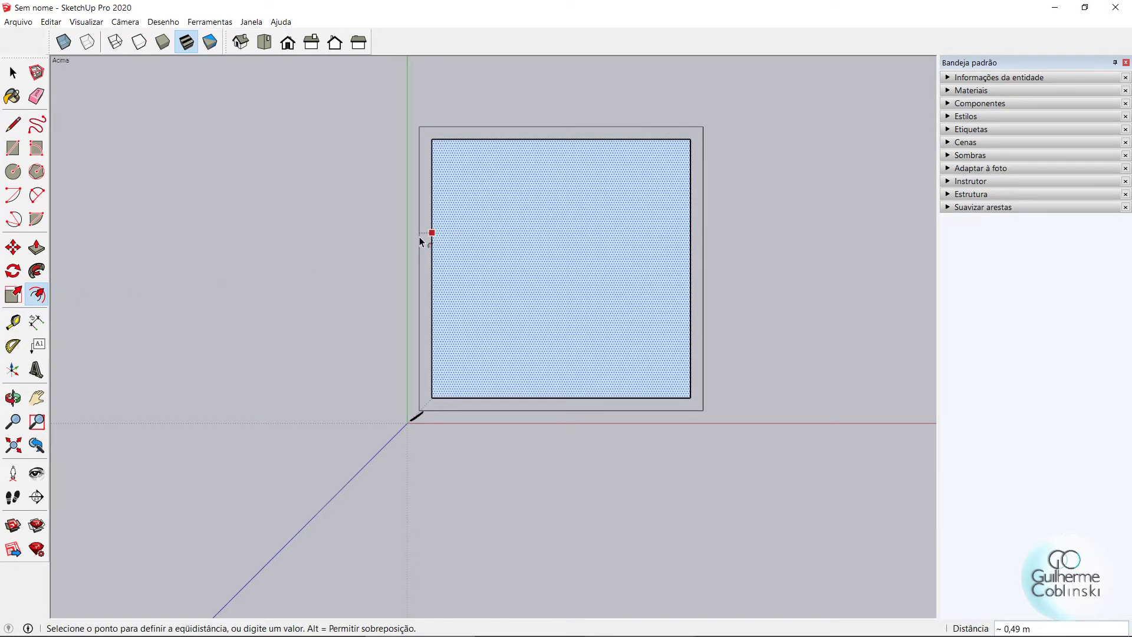
pyautogui.write('0,2')
pyautogui.press('Return')
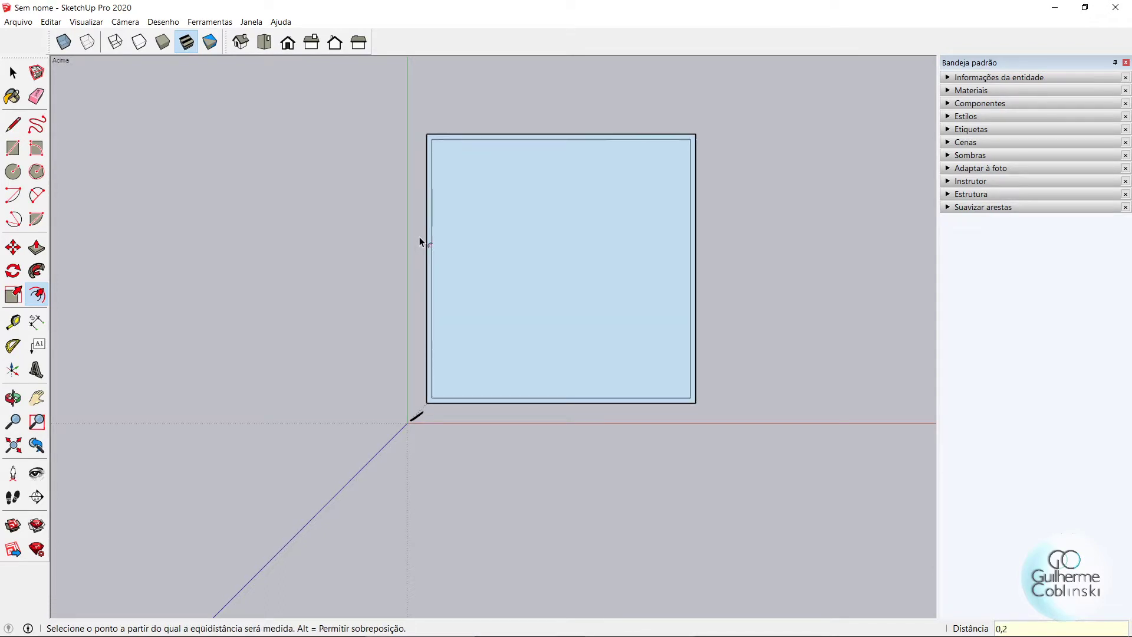
pyautogui.scroll(2, 602, 333)
pyautogui.scroll(1, 590, 377)
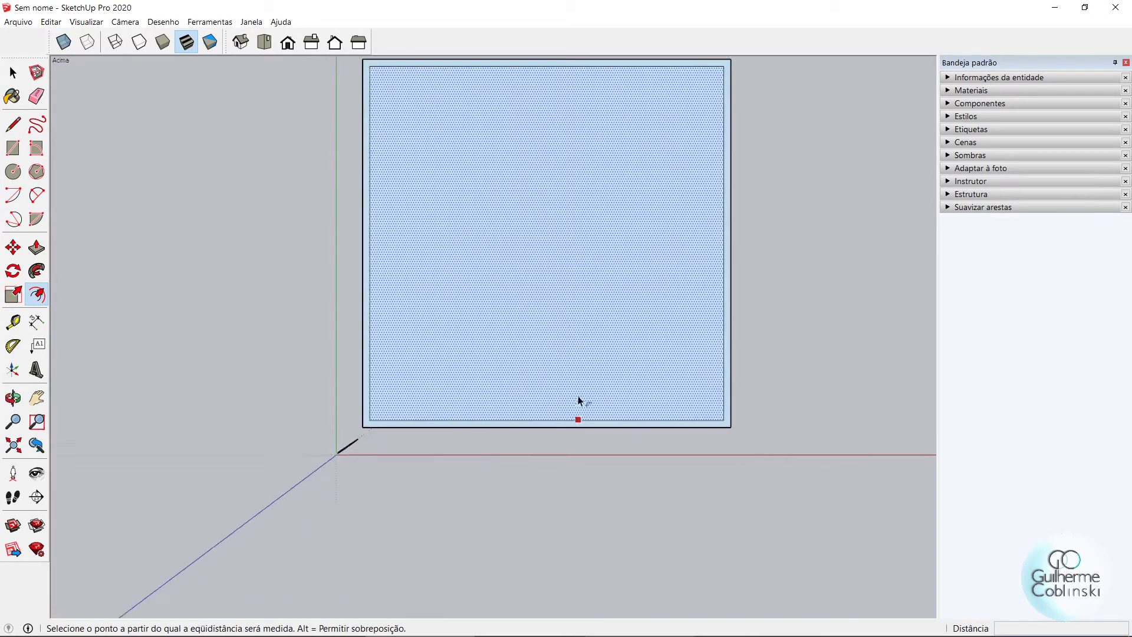
# Place a Tape Measure guide 3 m from the bottom inner edge
pyautogui.click(13, 321)
pyautogui.click(448, 419)
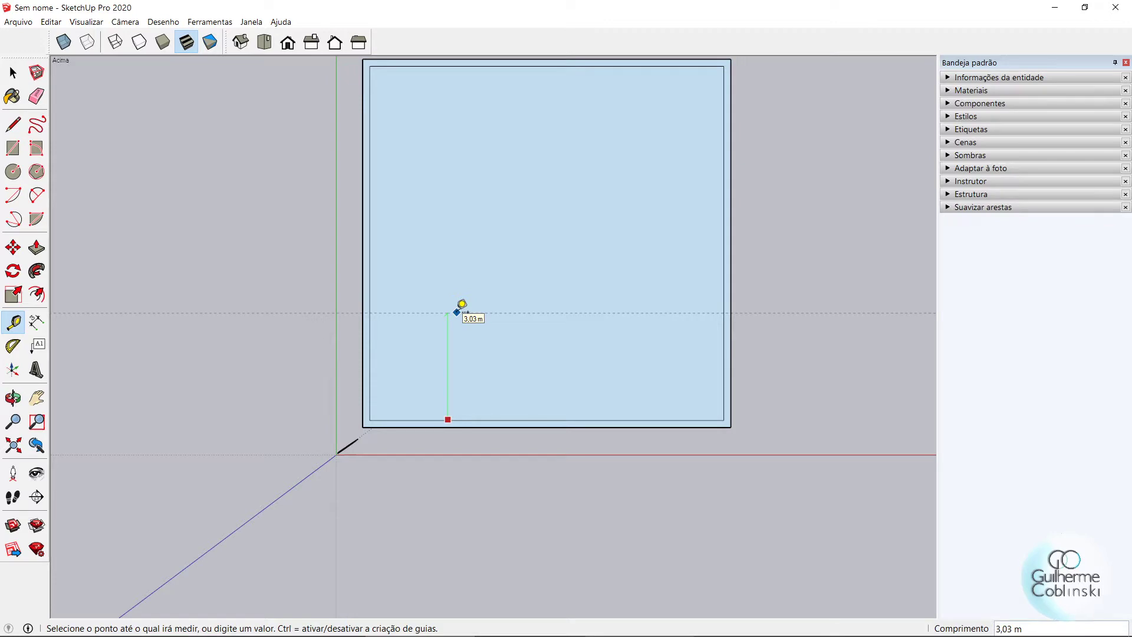
pyautogui.write('3')
pyautogui.press('Return')
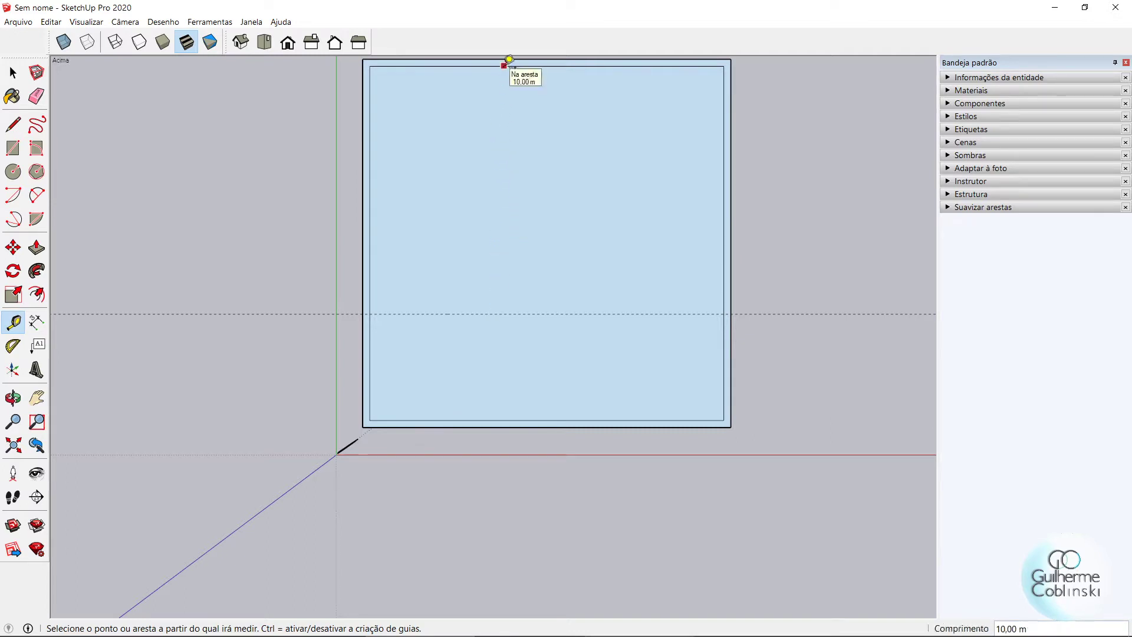
# Draw a line across the face from the left edge to the right edge along the guide
pyautogui.click(13, 124)
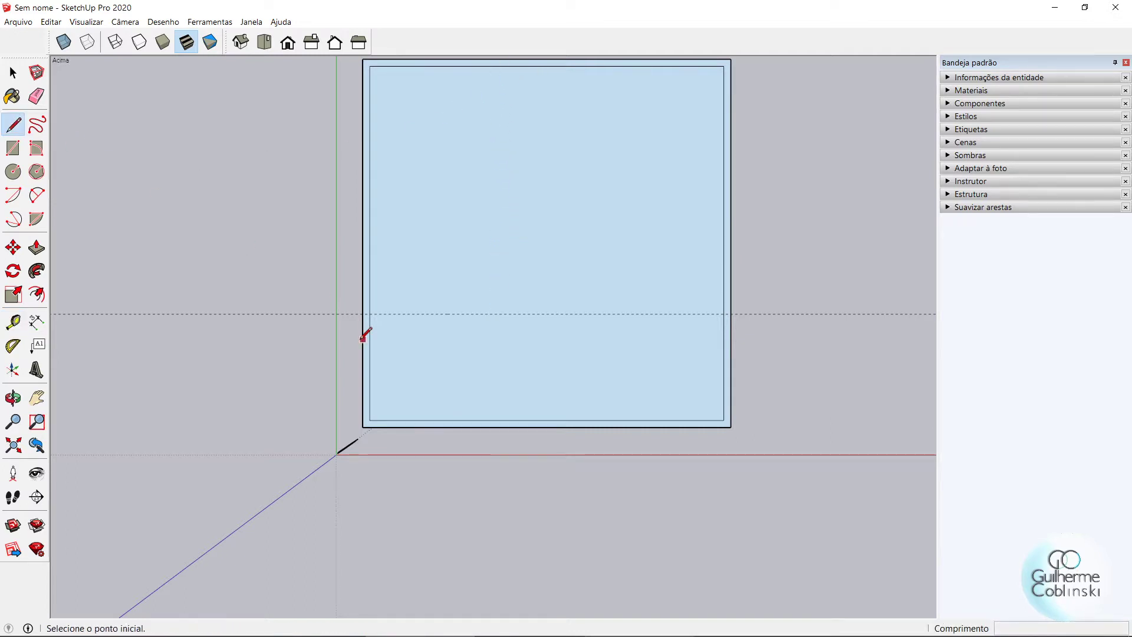
pyautogui.scroll(2, 363, 338)
pyautogui.scroll(2, 363, 337)
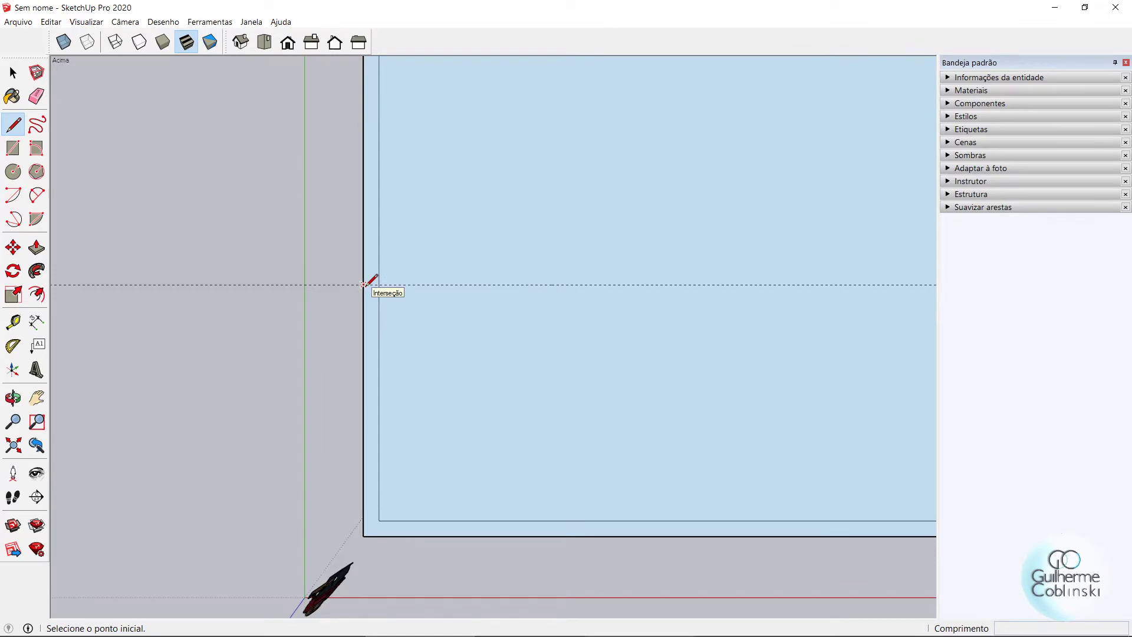
pyautogui.click(364, 285)
pyautogui.scroll(-2, 306, 324)
pyautogui.scroll(-2, 270, 344)
pyautogui.scroll(2, 760, 310)
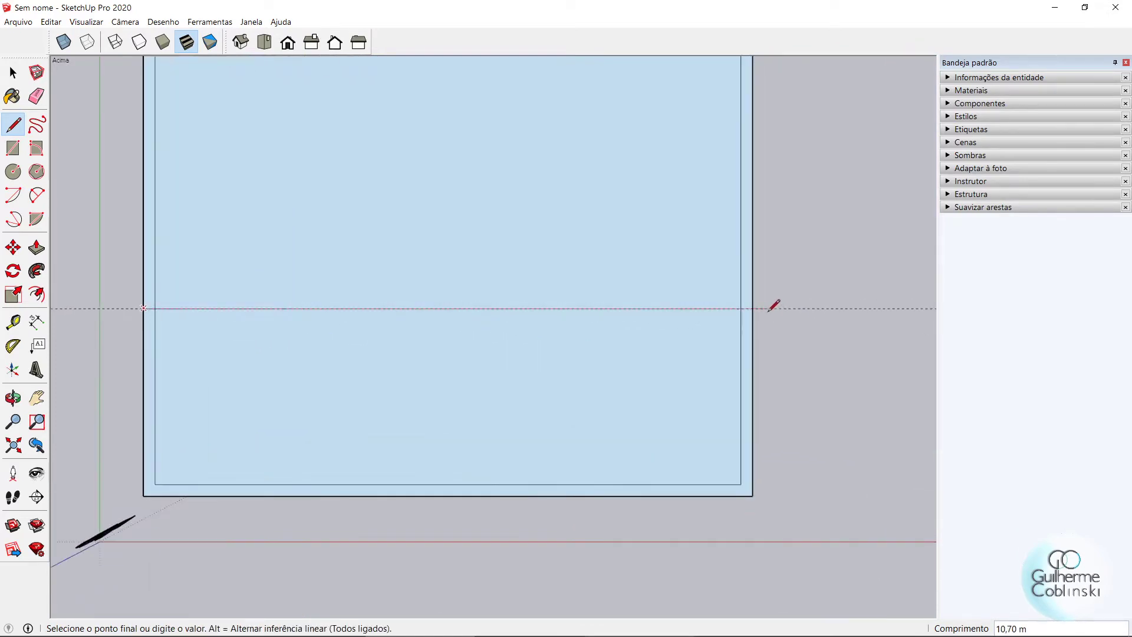
pyautogui.scroll(2, 755, 303)
pyautogui.click(750, 307)
pyautogui.scroll(-2, 767, 316)
pyautogui.scroll(-2, 695, 404)
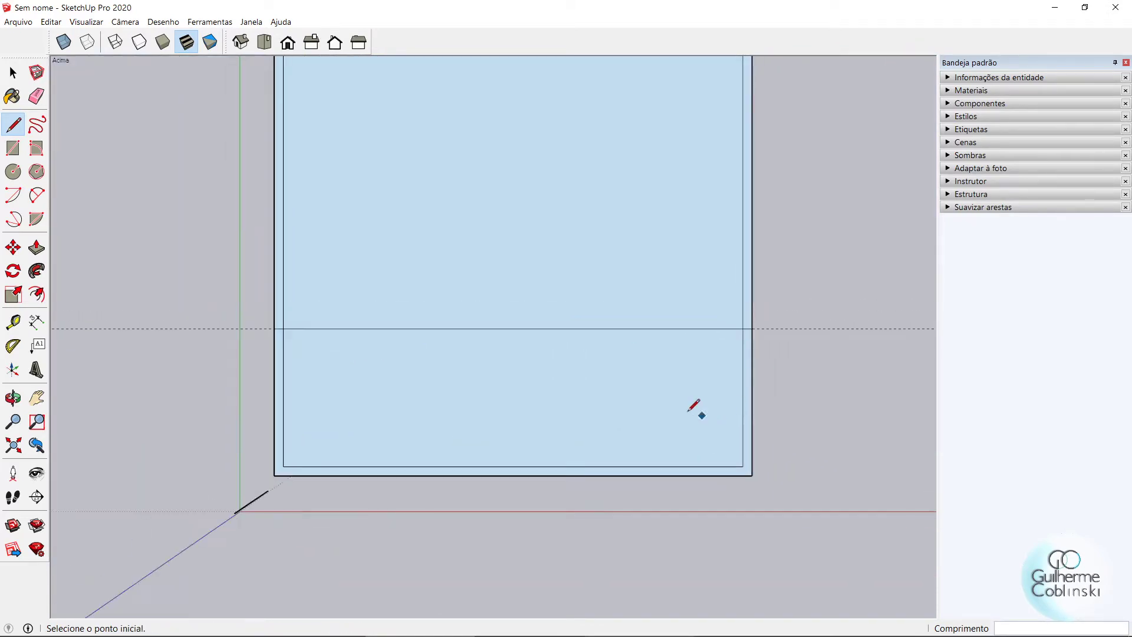
pyautogui.scroll(-2, 662, 397)
# Erase the guide and orbit to a 3D view of the lot
pyautogui.click(36, 97)
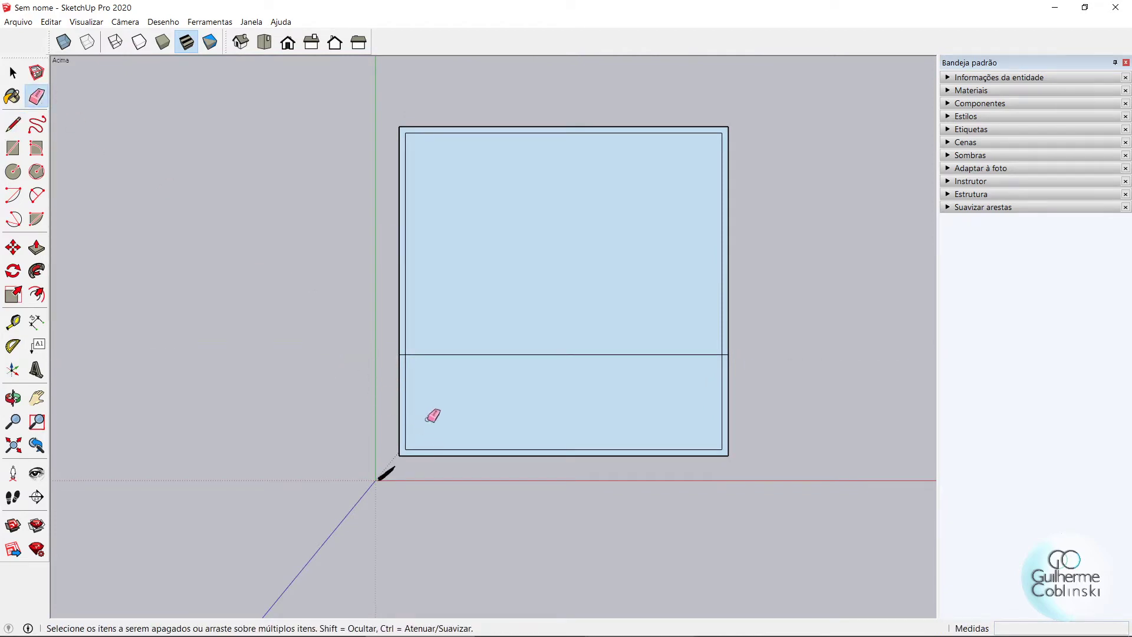
pyautogui.click(13, 71)
pyautogui.moveTo(610, 466)
pyautogui.mouseDown(button='middle')
pyautogui.moveTo(589, 434)
pyautogui.moveTo(674, 369)
pyautogui.moveTo(692, 397)
pyautogui.moveTo(567, 457)
pyautogui.moveTo(428, 476)
pyautogui.mouseUp(button='middle')
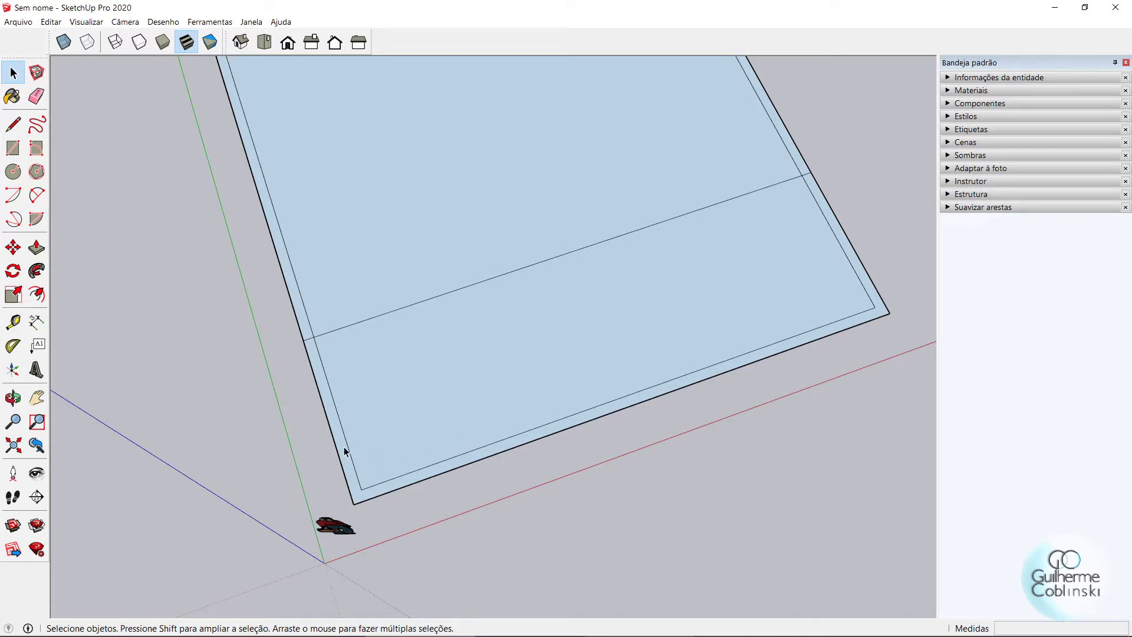
pyautogui.moveTo(345, 451); pyautogui.dragTo(311, 352, button='middle')
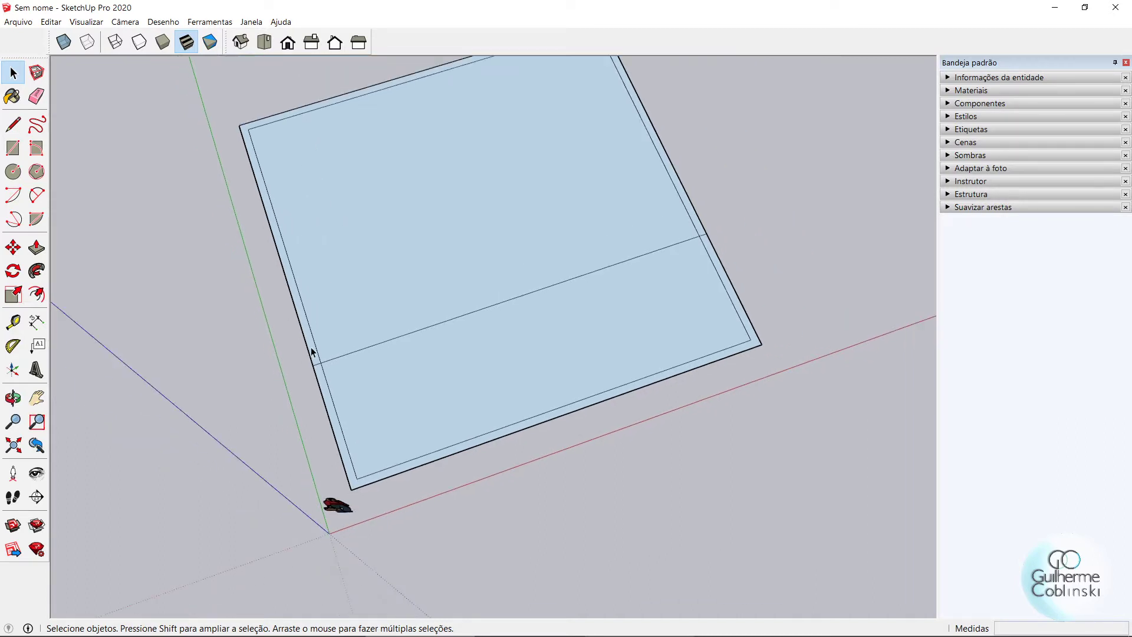
# Draw a short edge from the inner lower-left corner to the outer corner
pyautogui.click(13, 125)
pyautogui.scroll(2, 390, 468)
pyautogui.scroll(2, 330, 466)
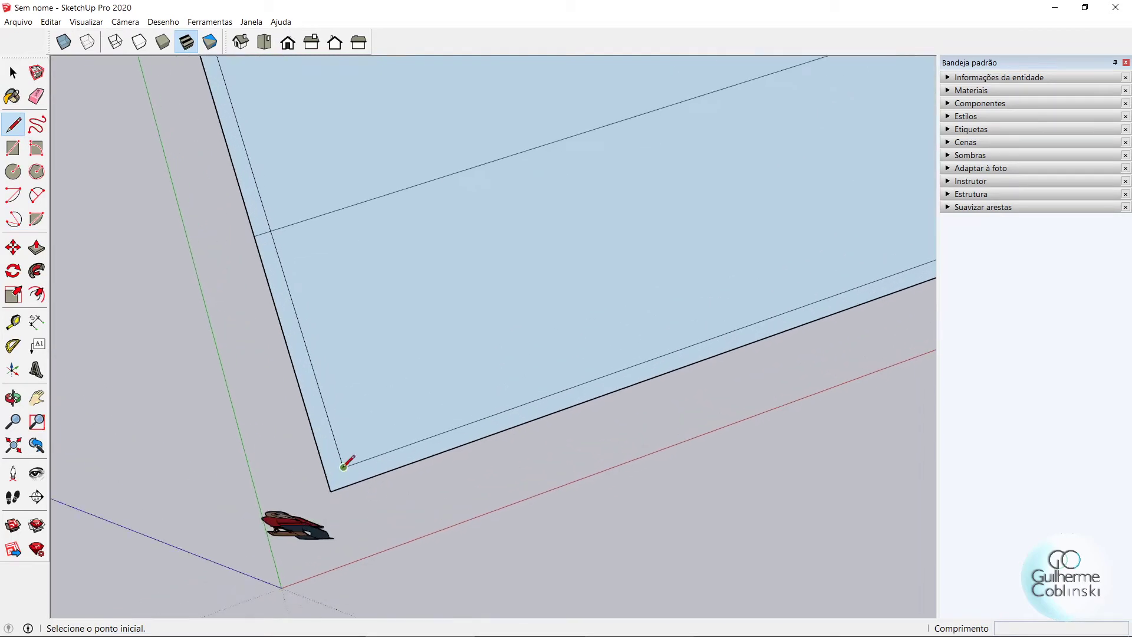
pyautogui.click(343, 466)
pyautogui.click(327, 470)
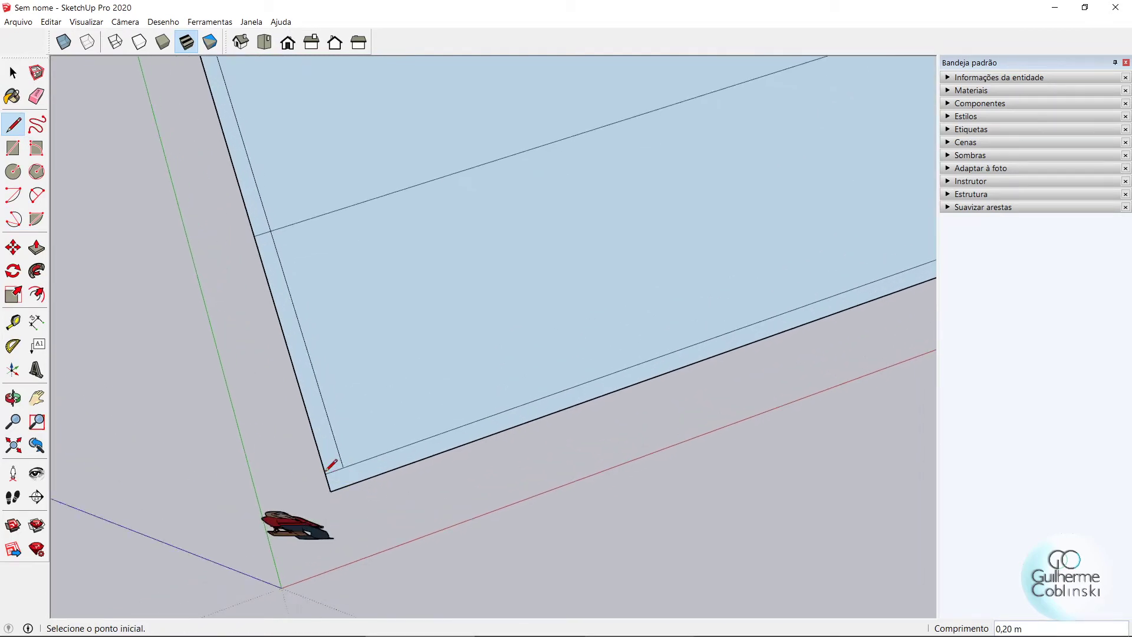
pyautogui.scroll(-3, 321, 477)
pyautogui.scroll(3, 867, 271)
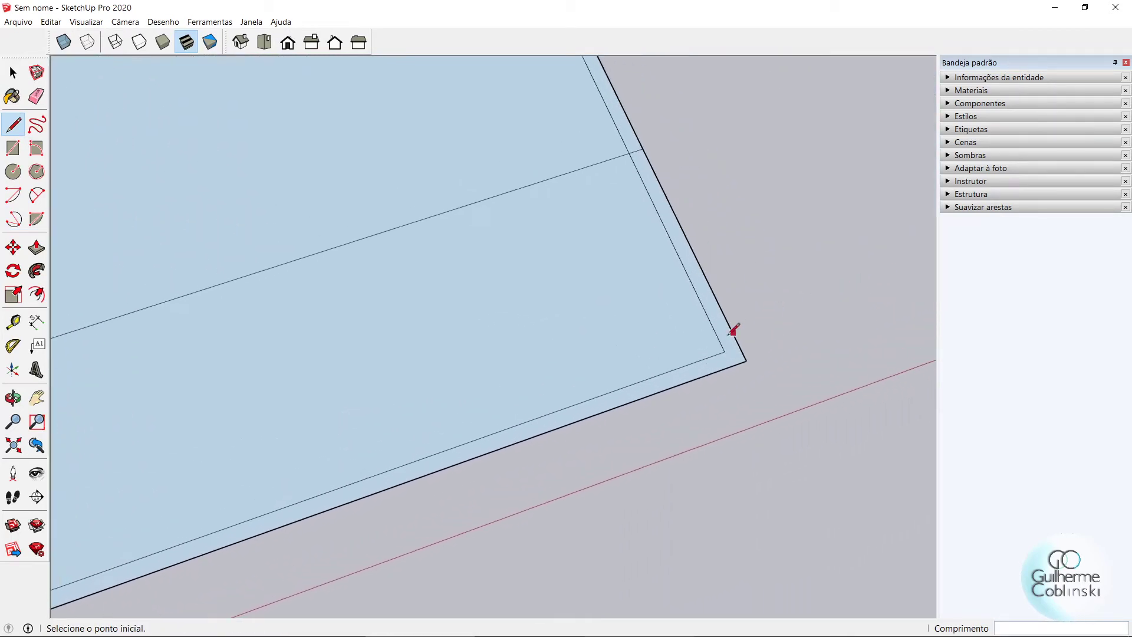
# Close the strip at the right corner with another short edge and select the border strip
pyautogui.click(725, 351)
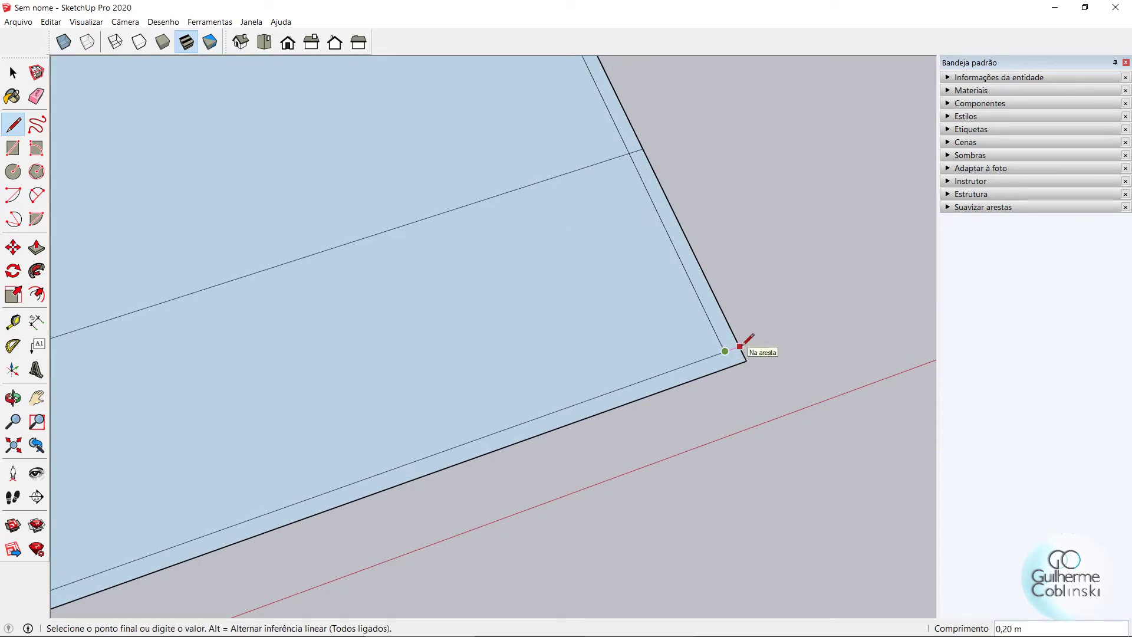
pyautogui.click(741, 346)
pyautogui.scroll(-2, 772, 330)
pyautogui.scroll(-2, 789, 339)
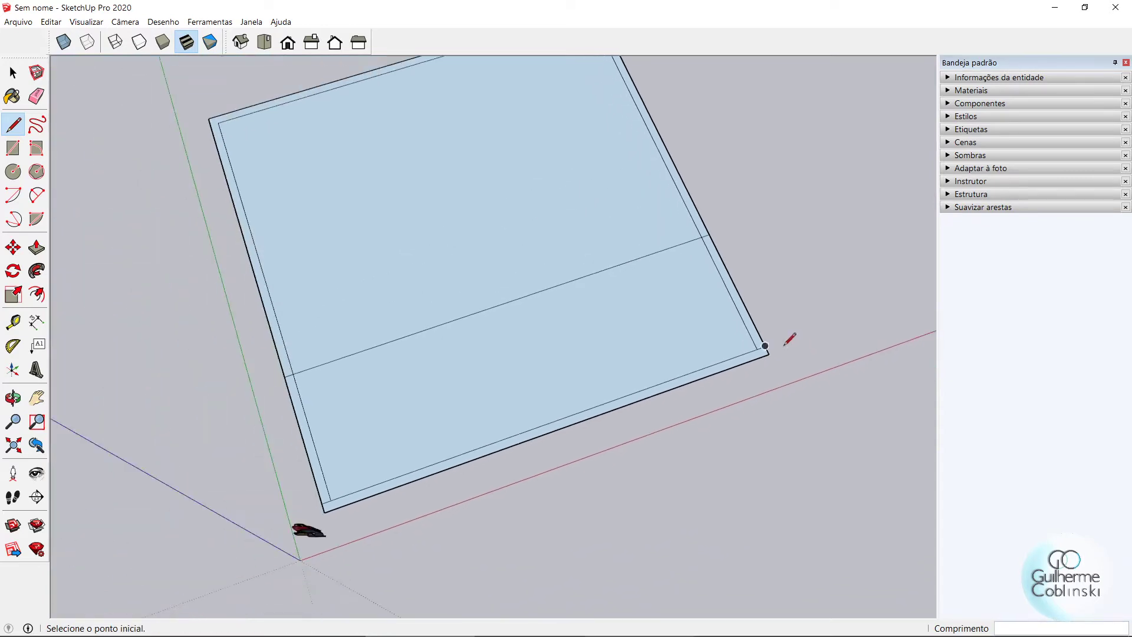
pyautogui.click(12, 72)
pyautogui.scroll(-1, 679, 417)
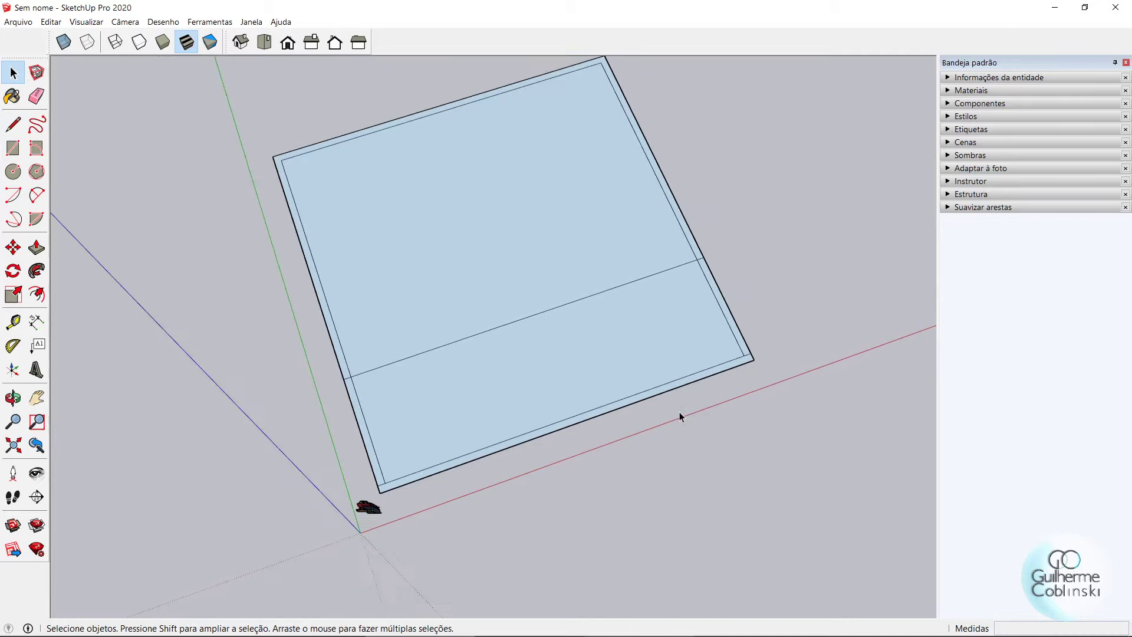
pyautogui.click(694, 244)
# Add the bottom border strip to the selected perimeter strips
pyautogui.scroll(4, 736, 329)
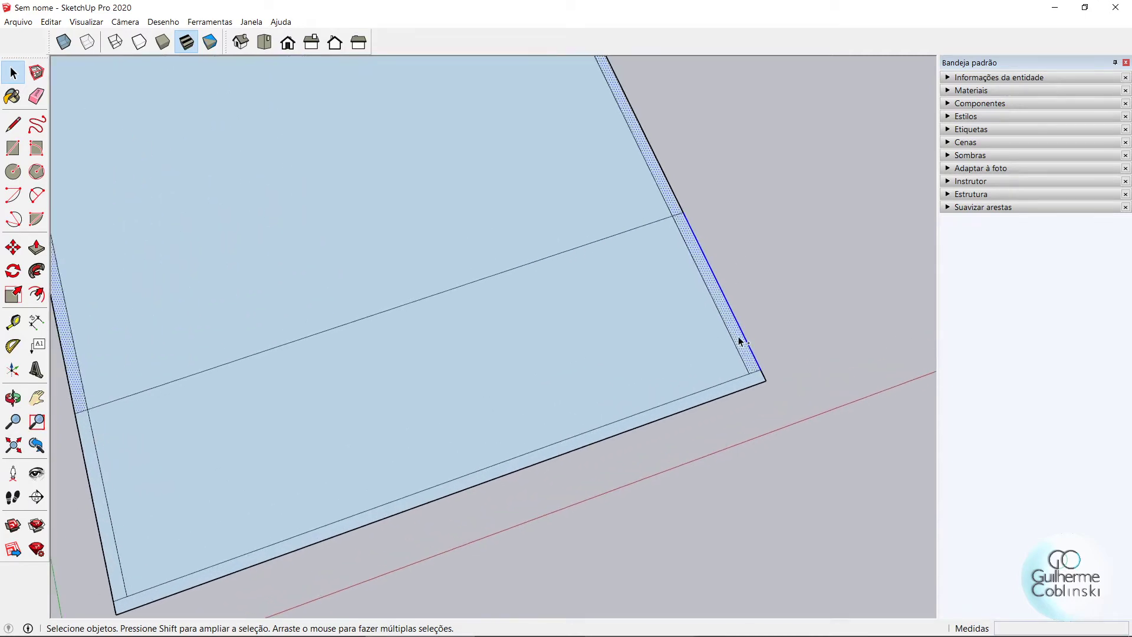
pyautogui.scroll(-3, 739, 341)
pyautogui.scroll(2, 733, 379)
pyautogui.scroll(2, 733, 379)
pyautogui.keyDown('shift'); pyautogui.click(748, 371); pyautogui.keyUp('shift')
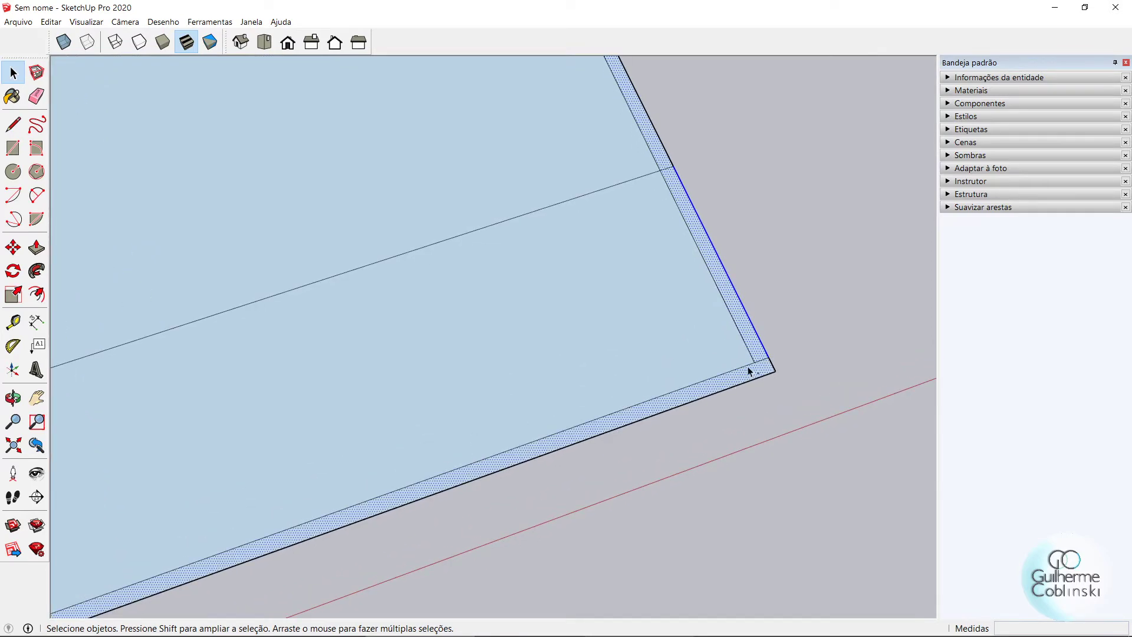
pyautogui.scroll(-2, 766, 359)
pyautogui.scroll(-1, 789, 348)
pyautogui.scroll(3, 314, 464)
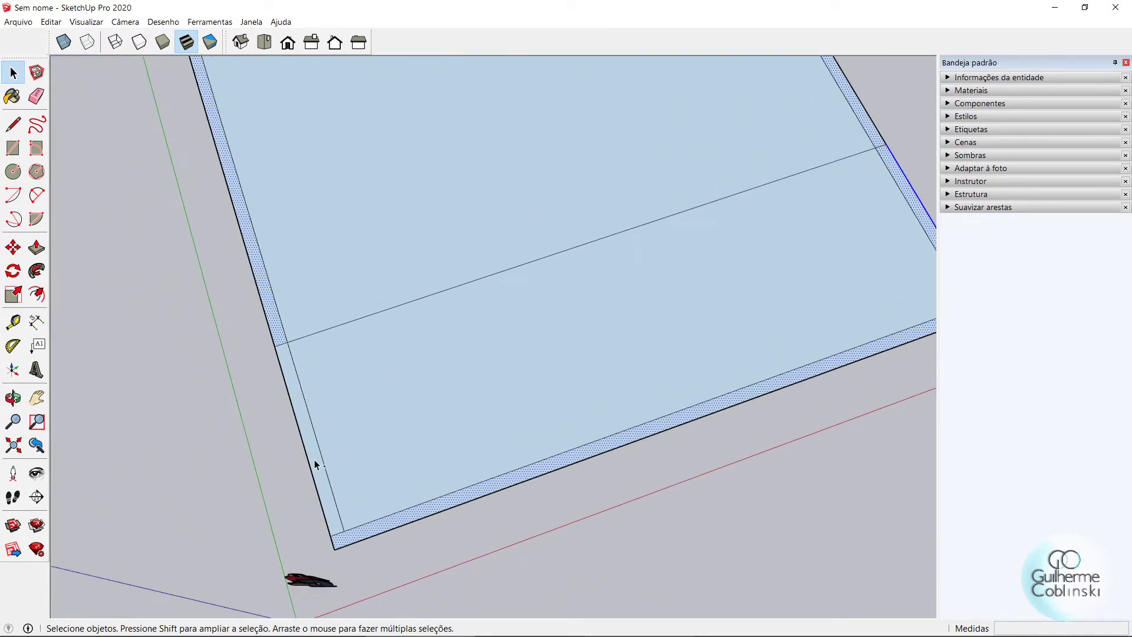
pyautogui.scroll(-2, 314, 465)
pyautogui.scroll(-2, 315, 464)
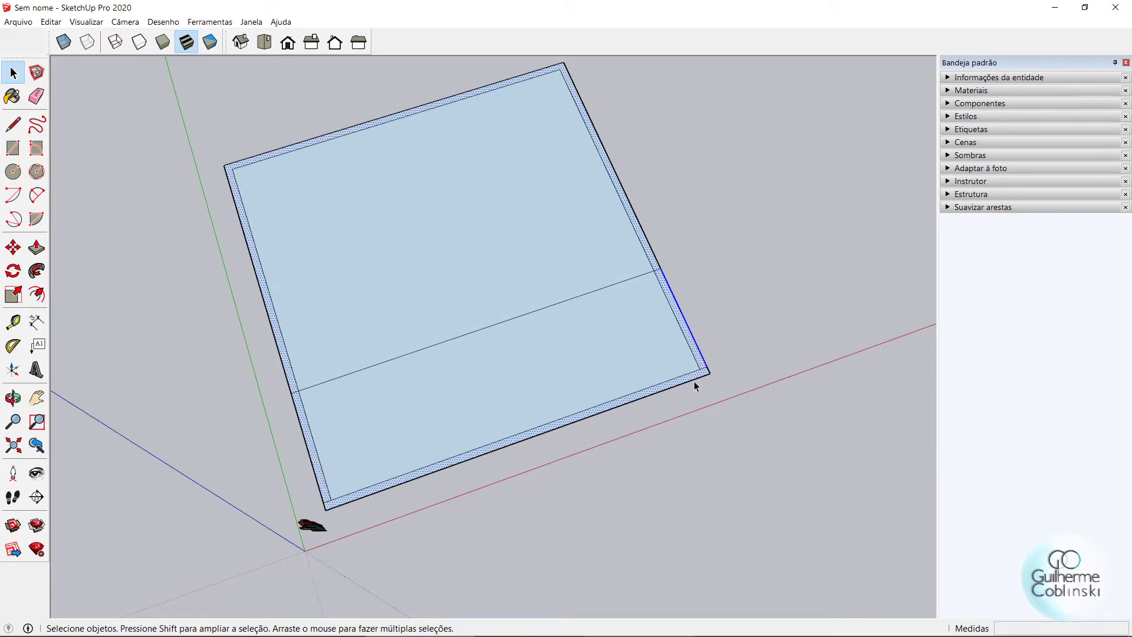
pyautogui.scroll(1, 696, 378)
pyautogui.scroll(1, 699, 360)
# Make the selected strips a component named Muros
pyautogui.rightClick(699, 356)
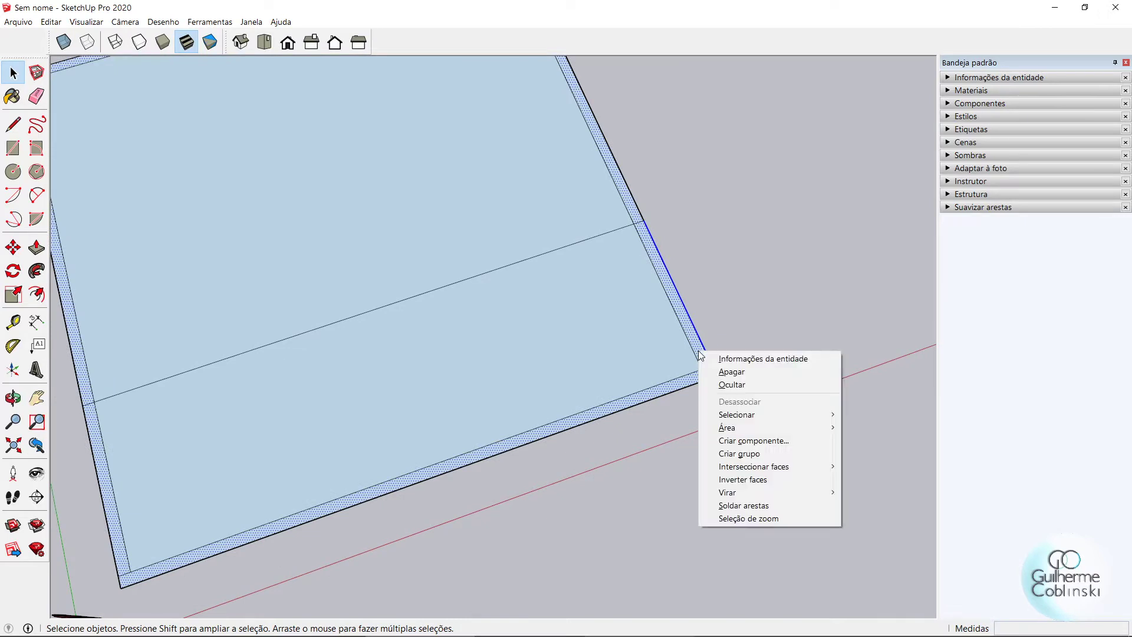
pyautogui.click(752, 441)
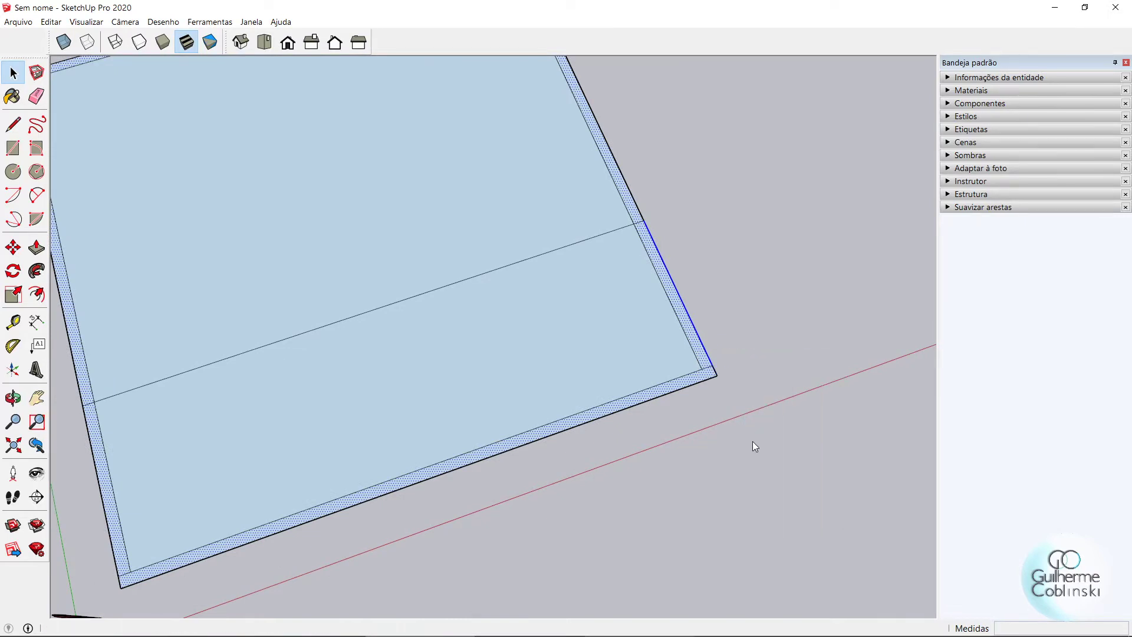
pyautogui.write('Muros')
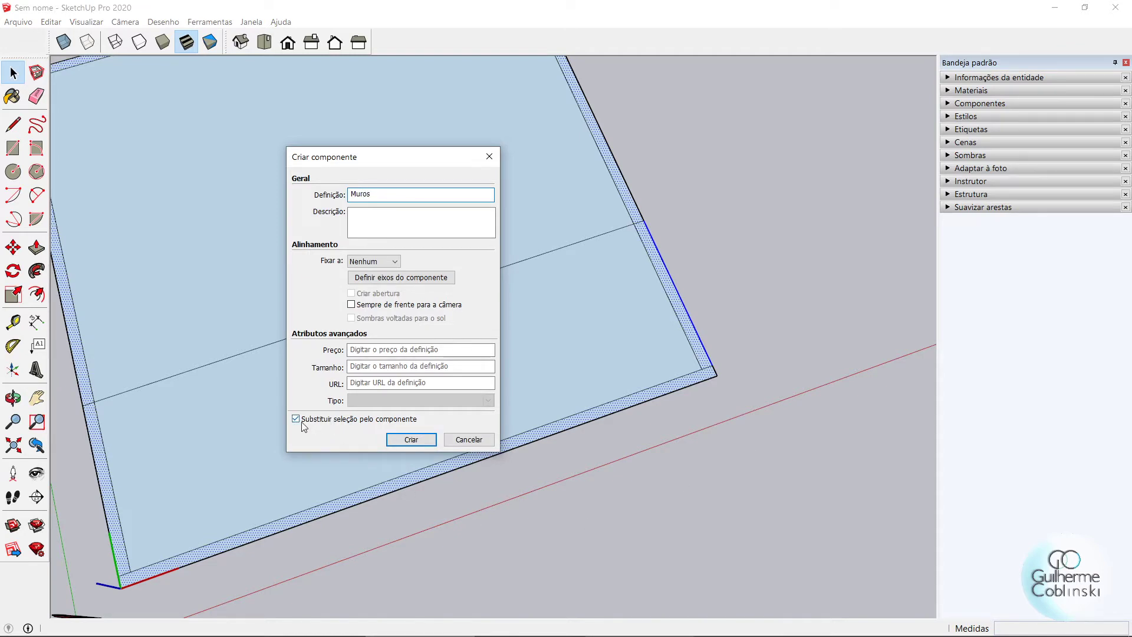
pyautogui.click(411, 440)
pyautogui.scroll(-3, 738, 421)
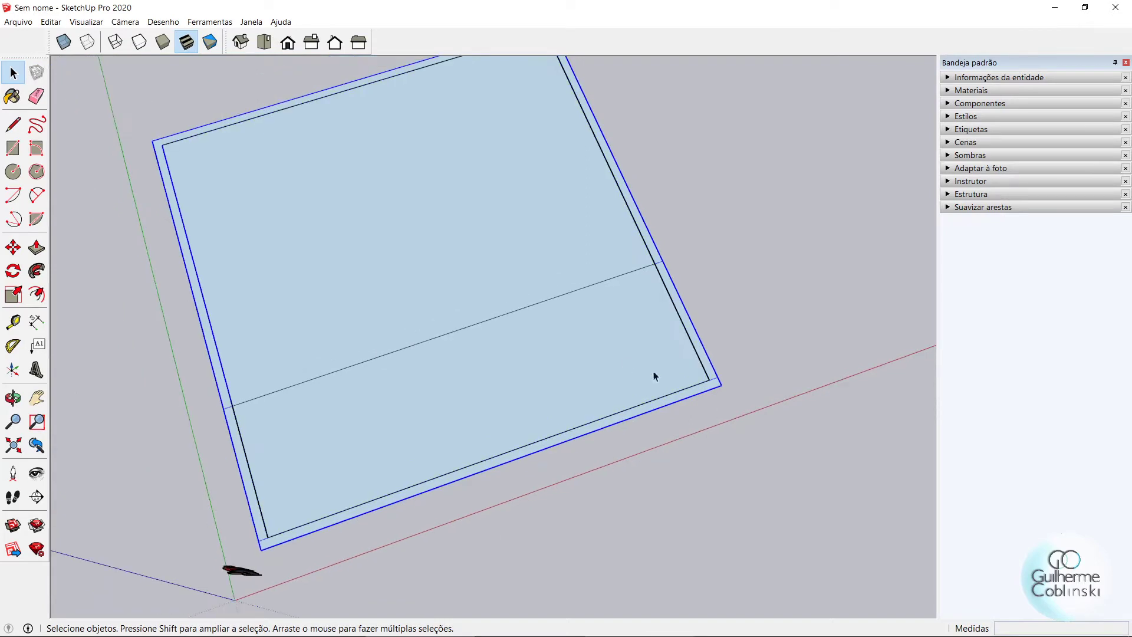
pyautogui.scroll(-1, 829, 338)
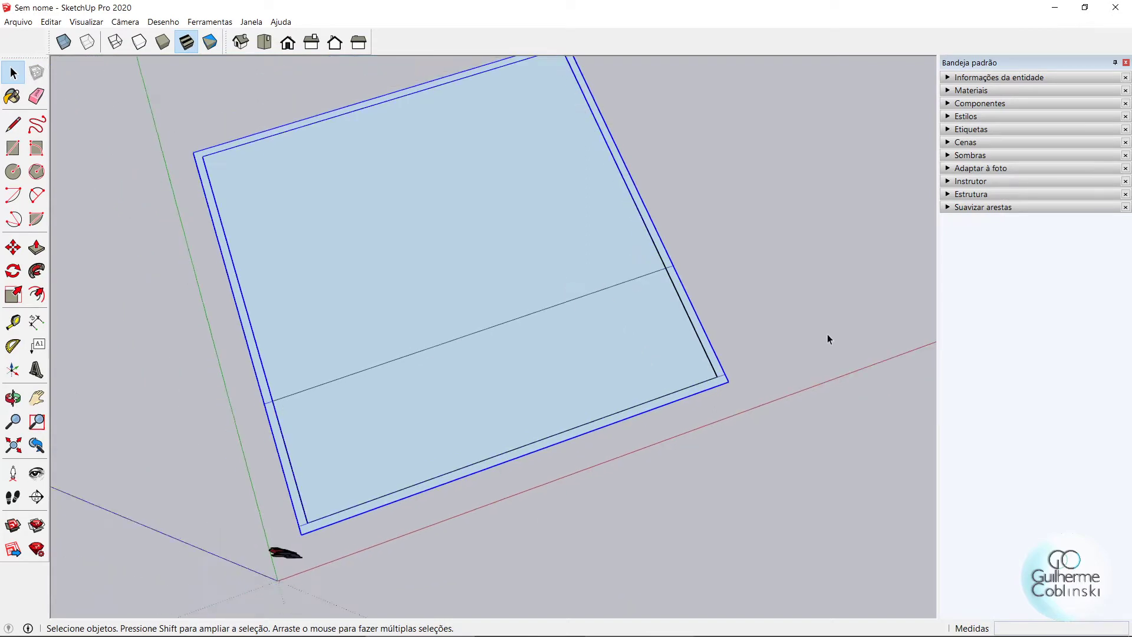
# Make the two inner floor faces a component named terreno
pyautogui.doubleClick(591, 363)
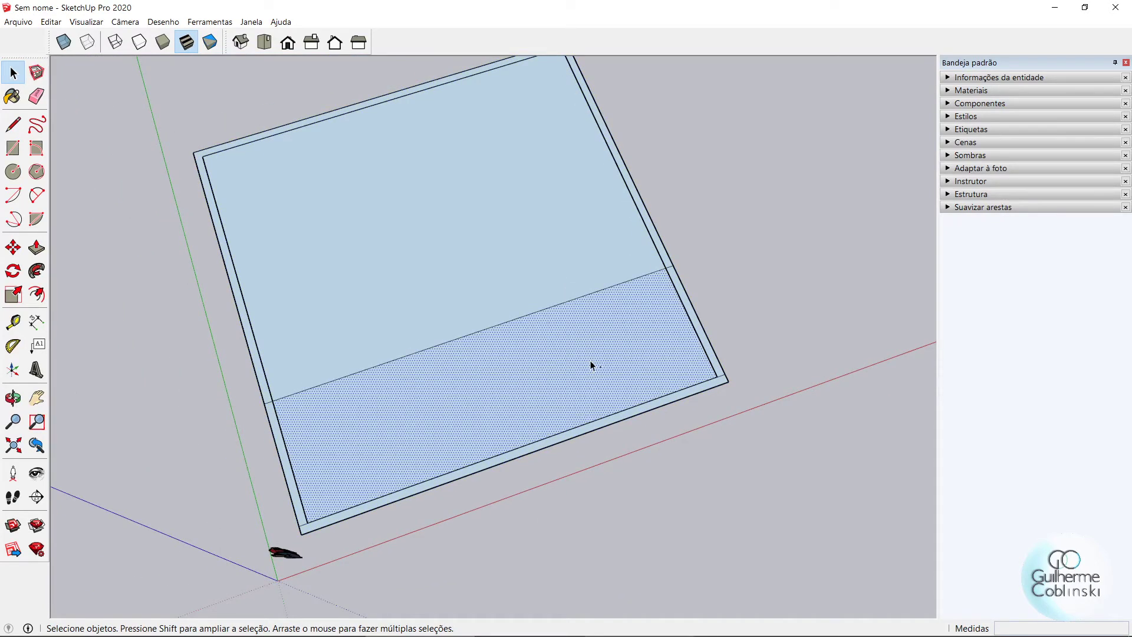
pyautogui.keyDown('shift'); pyautogui.click(556, 288); pyautogui.keyUp('shift')
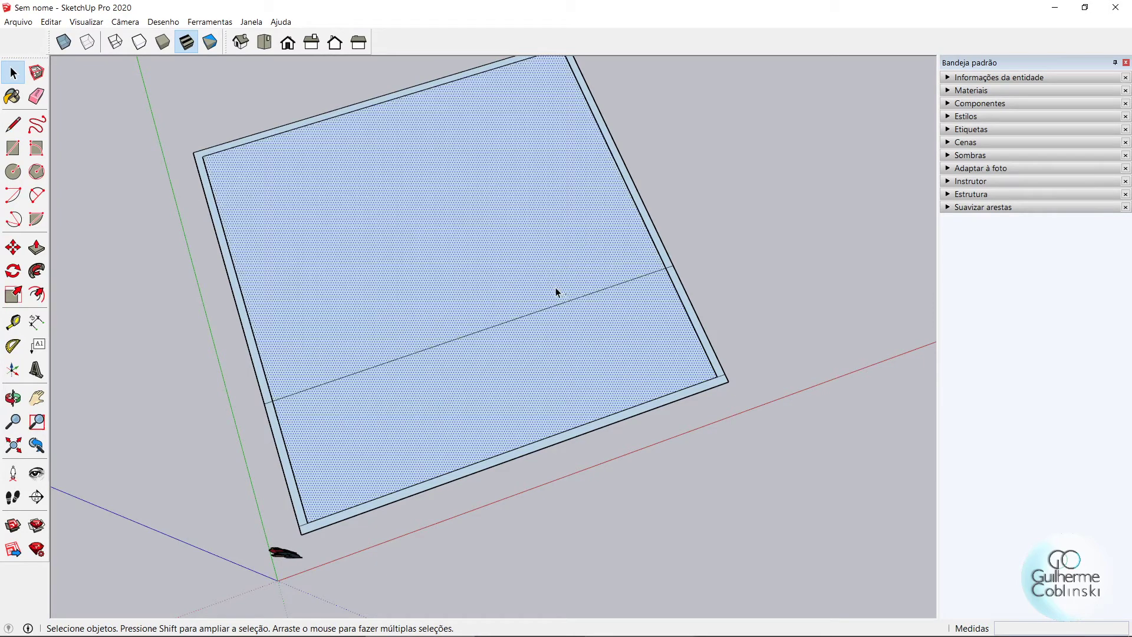
pyautogui.rightClick(556, 288)
pyautogui.click(634, 377)
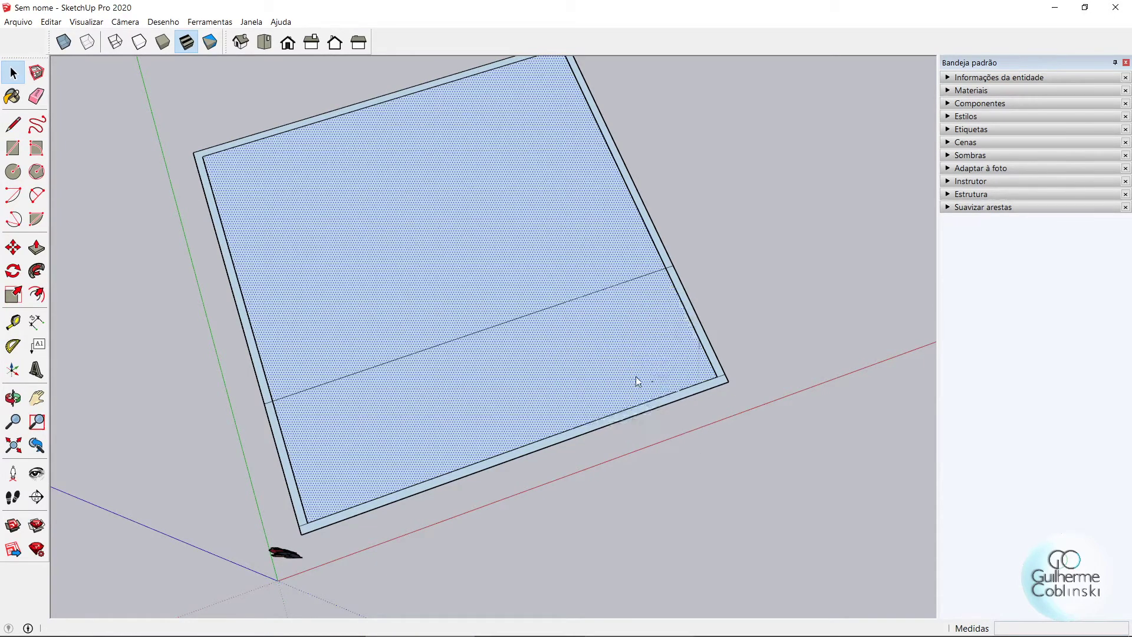
pyautogui.write('t')
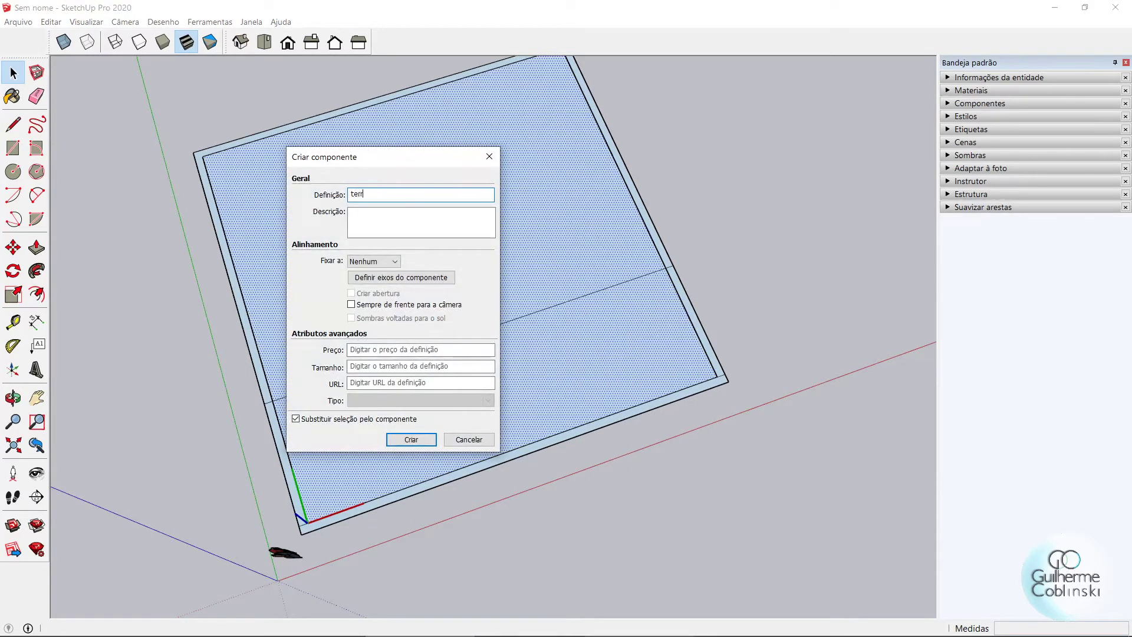
pyautogui.write('erreno')
pyautogui.click(411, 439)
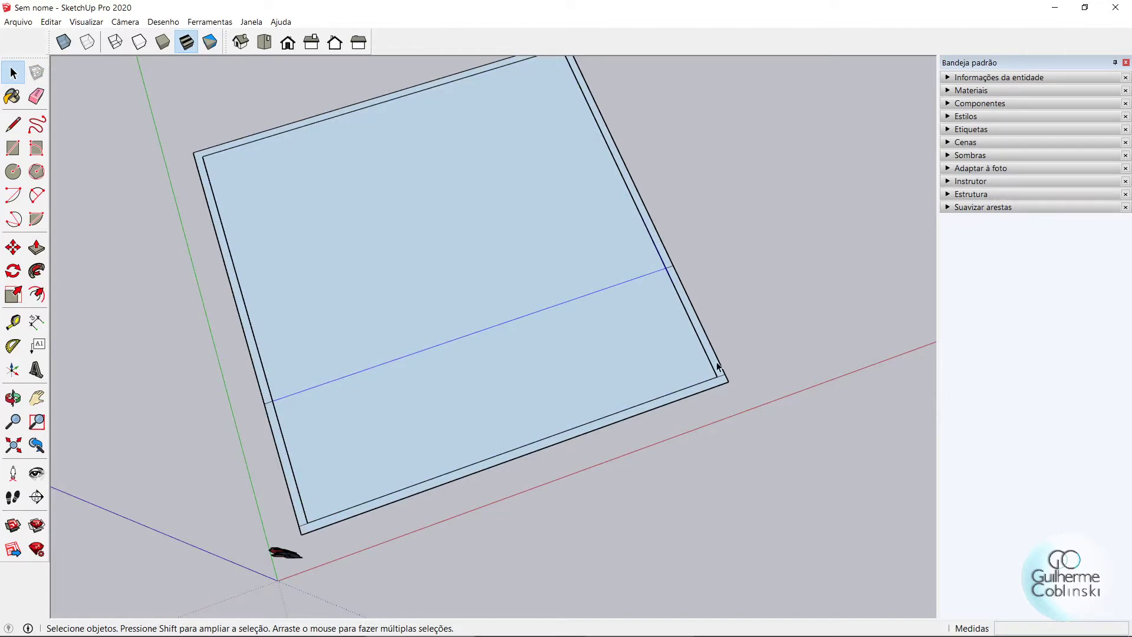
pyautogui.scroll(1, 716, 372)
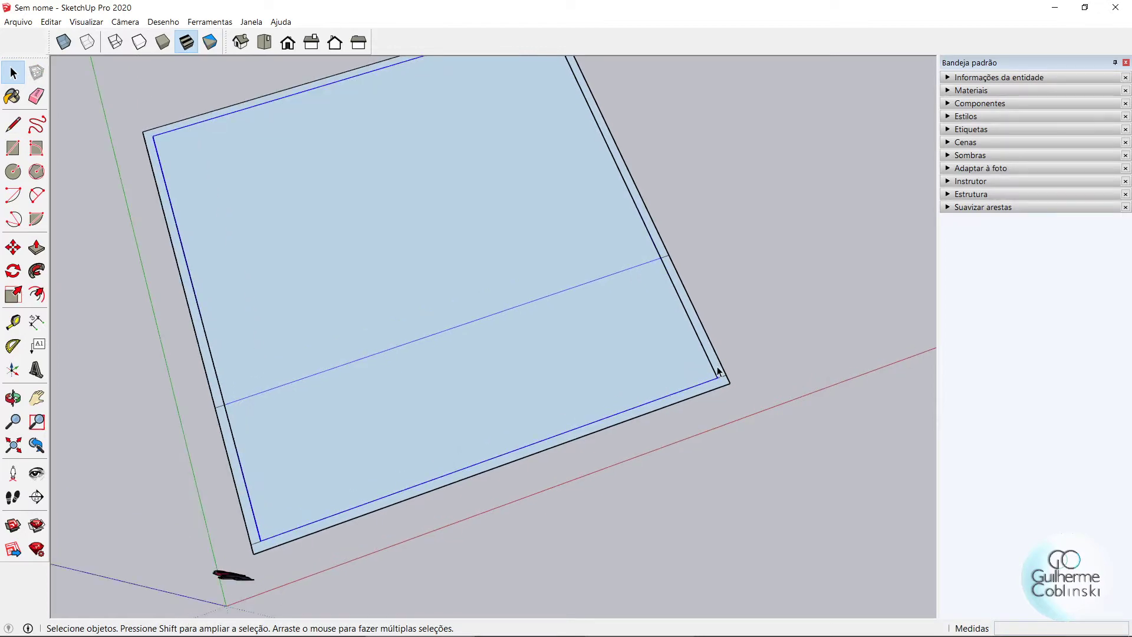
# Open the Muros component for editing, orbit to an angle, and choose Push/Pull
pyautogui.doubleClick(718, 371)
pyautogui.scroll(-2, 718, 371)
pyautogui.moveTo(464, 422)
pyautogui.mouseDown(button='middle')
pyautogui.moveTo(290, 498)
pyautogui.moveTo(438, 375)
pyautogui.mouseUp(button='middle')
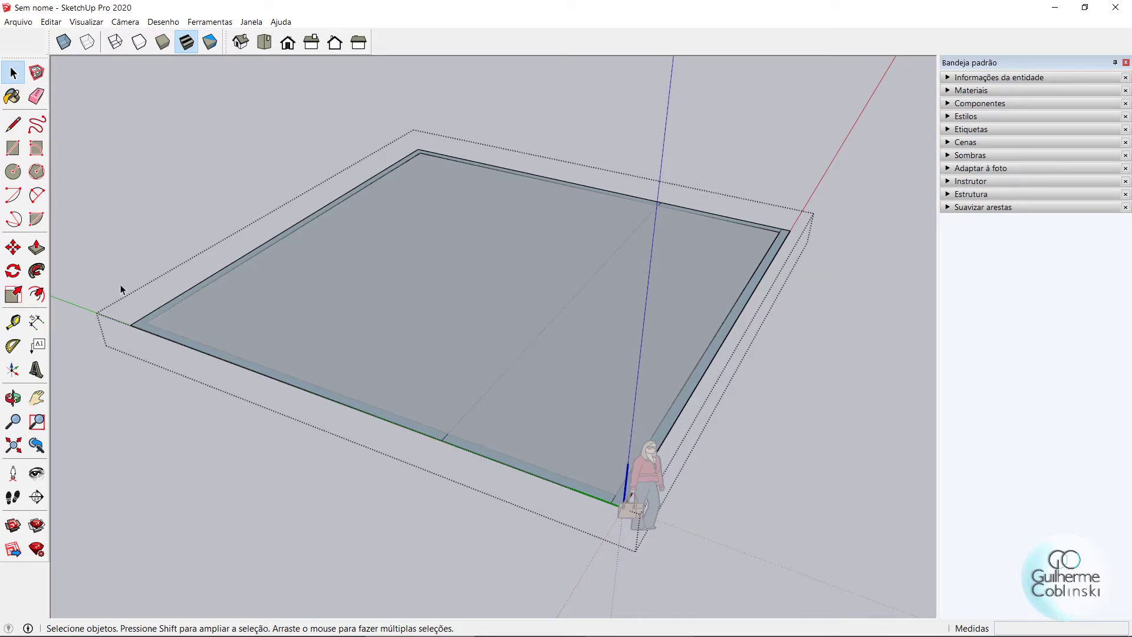
pyautogui.click(37, 250)
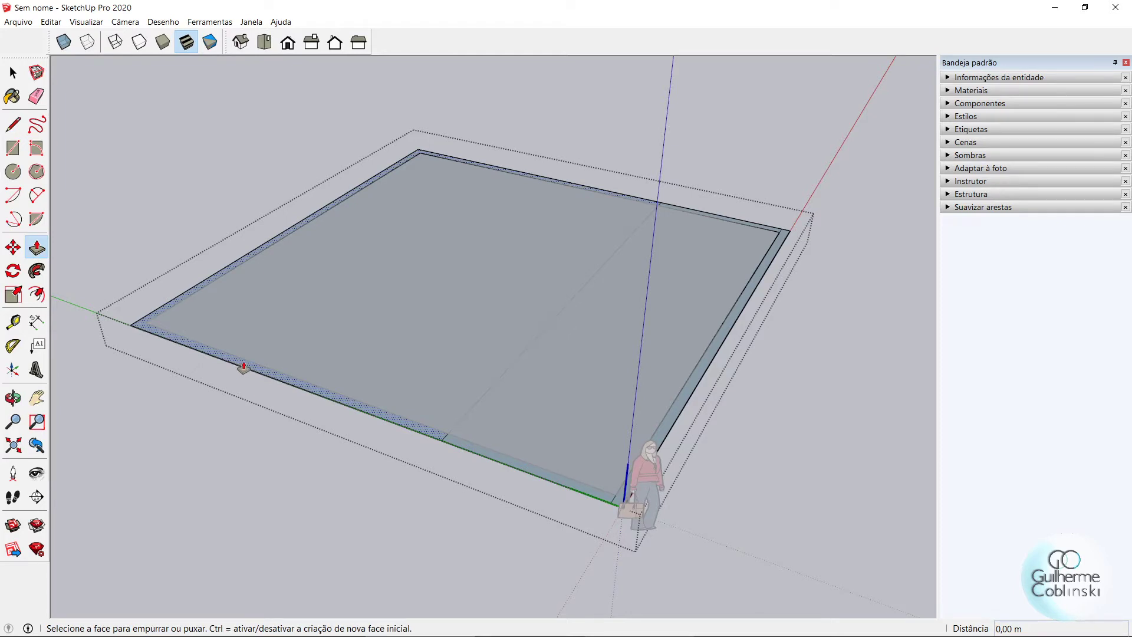
# Drag a wall strip upward into a wall, then orbit around the enclosure
pyautogui.moveTo(244, 369)
pyautogui.mouseDown()
pyautogui.moveTo(248, 272)
pyautogui.moveTo(325, 286)
pyautogui.mouseUp()
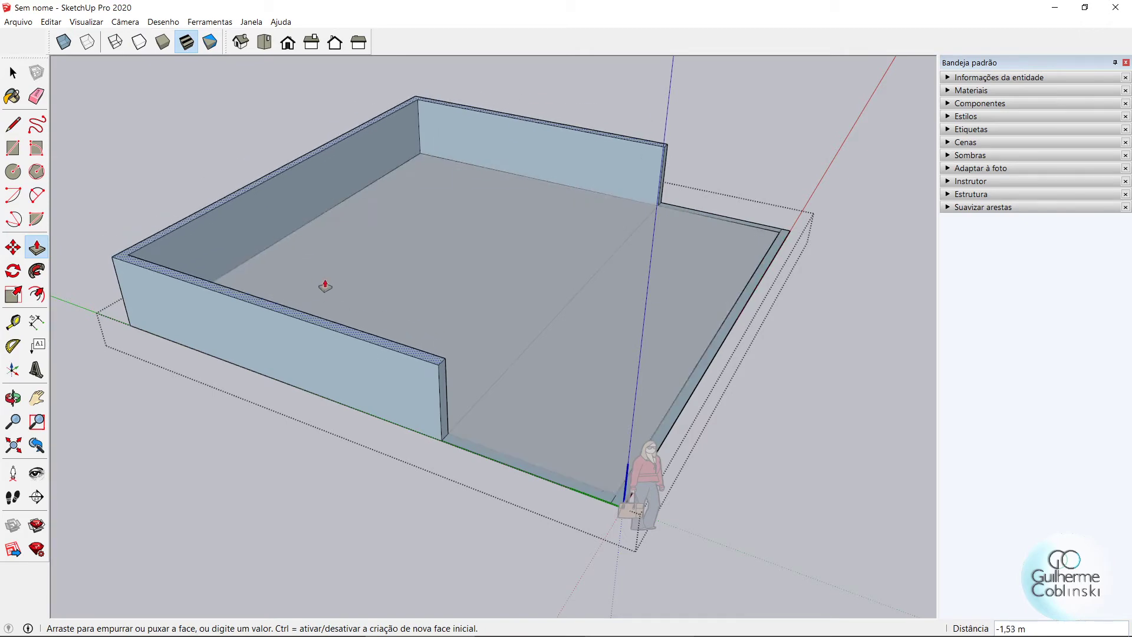
pyautogui.moveTo(325, 287); pyautogui.dragTo(346, 316)
pyautogui.moveTo(347, 316); pyautogui.dragTo(333, 95, button='middle')
pyautogui.moveTo(341, 242); pyautogui.dragTo(362, 76, button='middle')
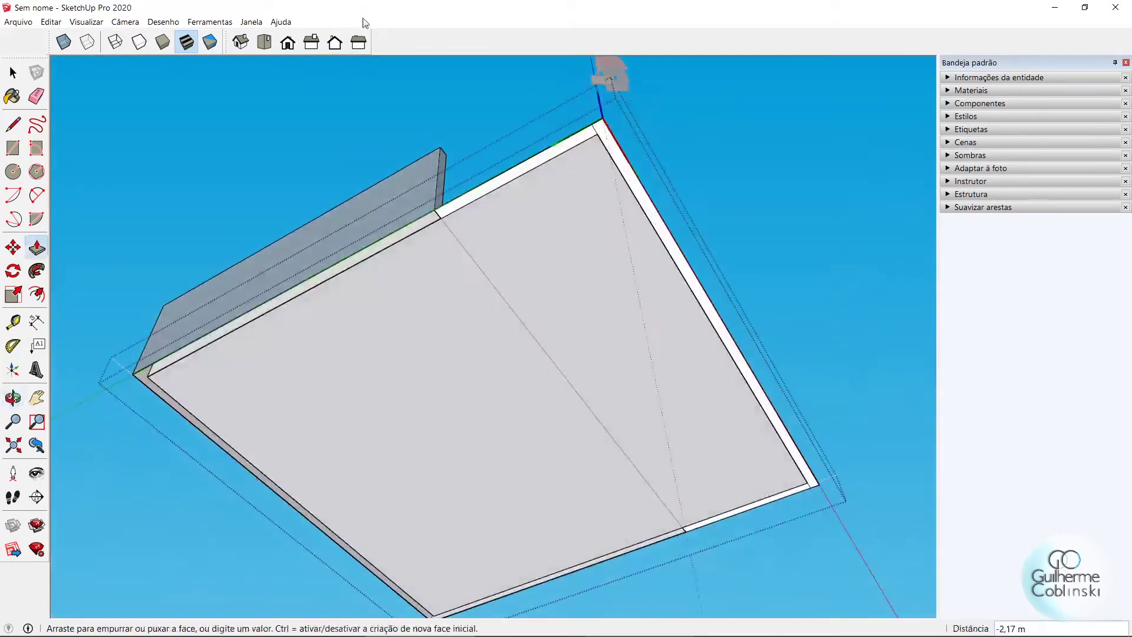
pyautogui.moveTo(366, 23)
pyautogui.mouseDown(button='middle')
pyautogui.moveTo(376, 19)
pyautogui.moveTo(421, 506)
pyautogui.moveTo(337, 222)
pyautogui.mouseUp(button='middle')
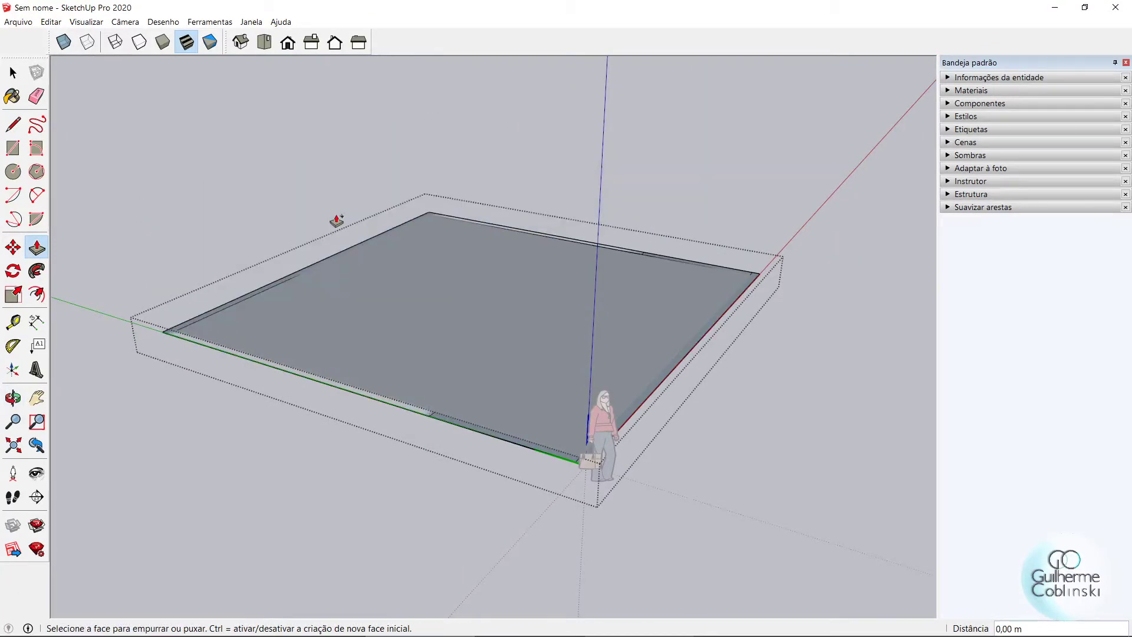
# Push/Pull the wall strips up to a 3 m height
pyautogui.click(335, 221)
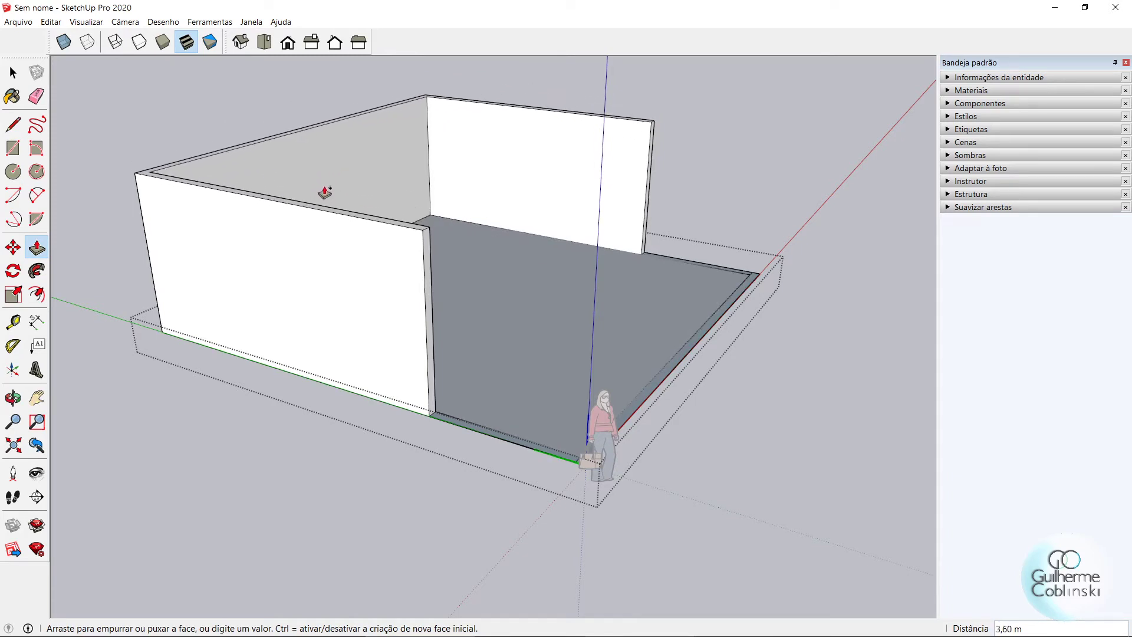
pyautogui.press('Return')
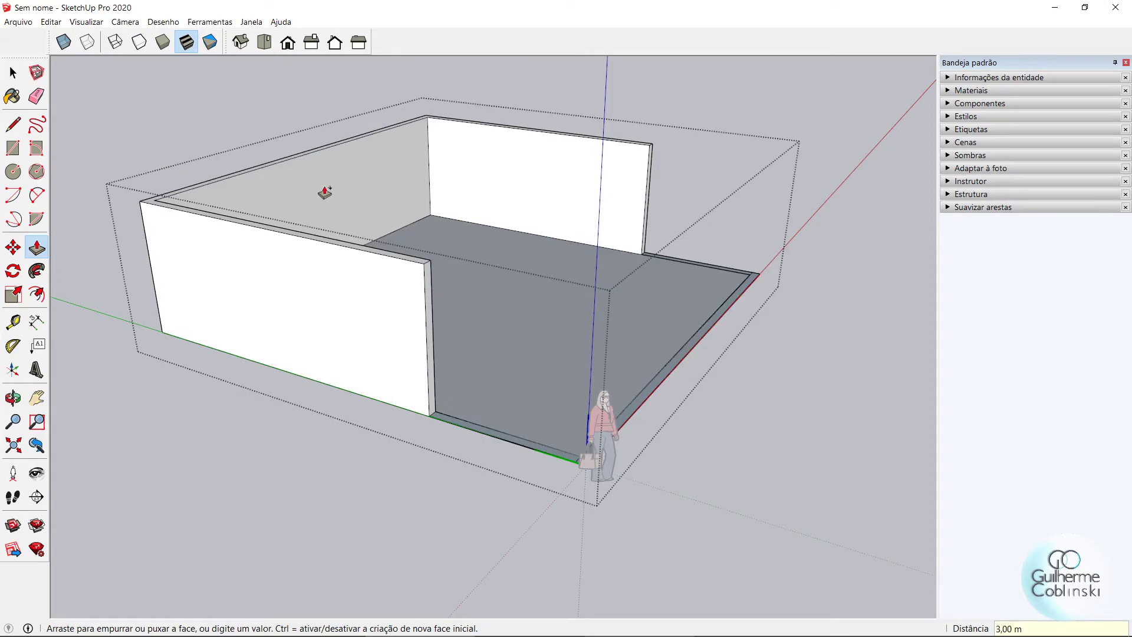
pyautogui.moveTo(324, 192)
pyautogui.mouseDown(button='middle')
pyautogui.moveTo(351, 384)
pyautogui.moveTo(324, 147)
pyautogui.moveTo(392, 284)
pyautogui.moveTo(423, 242)
pyautogui.moveTo(389, 153)
pyautogui.moveTo(346, 503)
pyautogui.mouseUp(button='middle')
pyautogui.scroll(-3, 412, 197)
pyautogui.scroll(2, 428, 514)
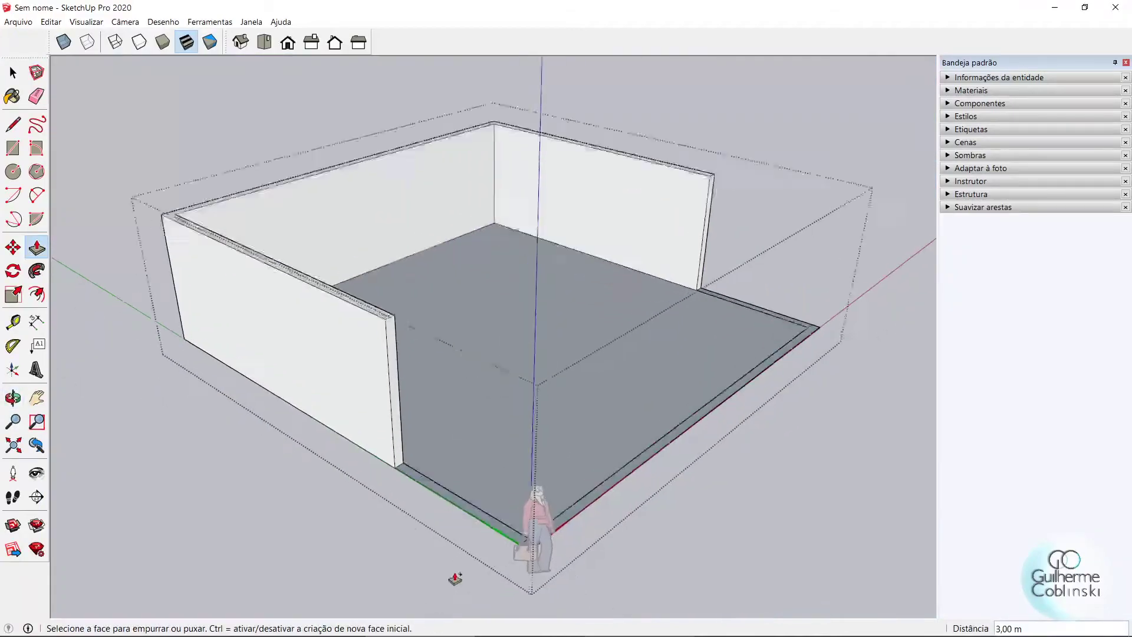
pyautogui.scroll(2, 428, 514)
pyautogui.scroll(1, 428, 515)
# Raise the strip along the green edge and the one beside the back-right wall to 2 m
pyautogui.click(465, 483)
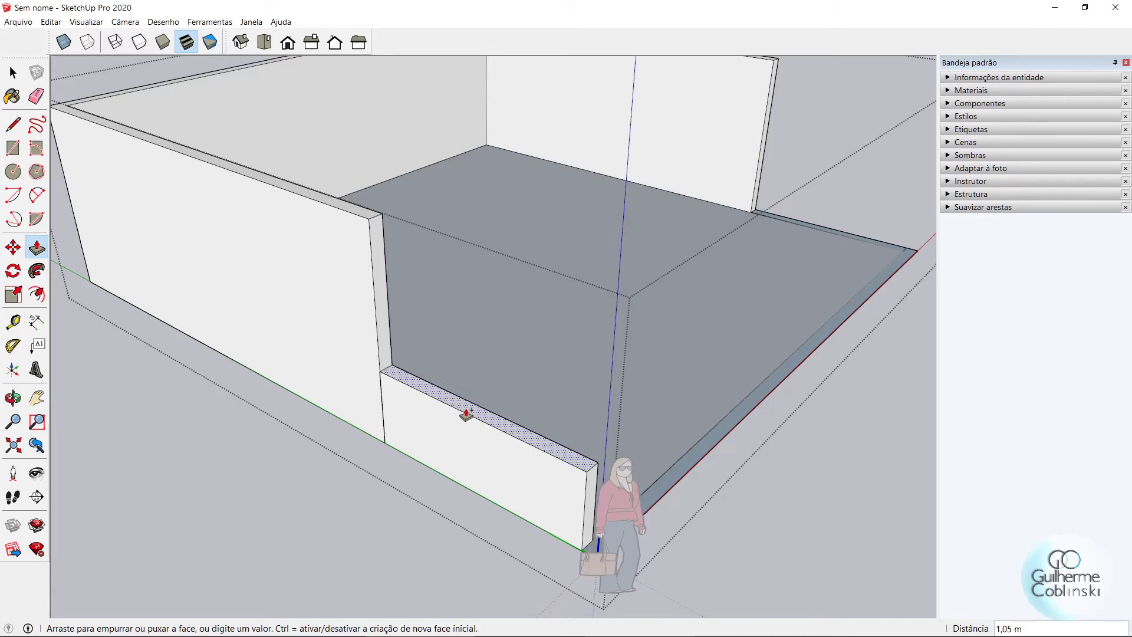
pyautogui.press('Return')
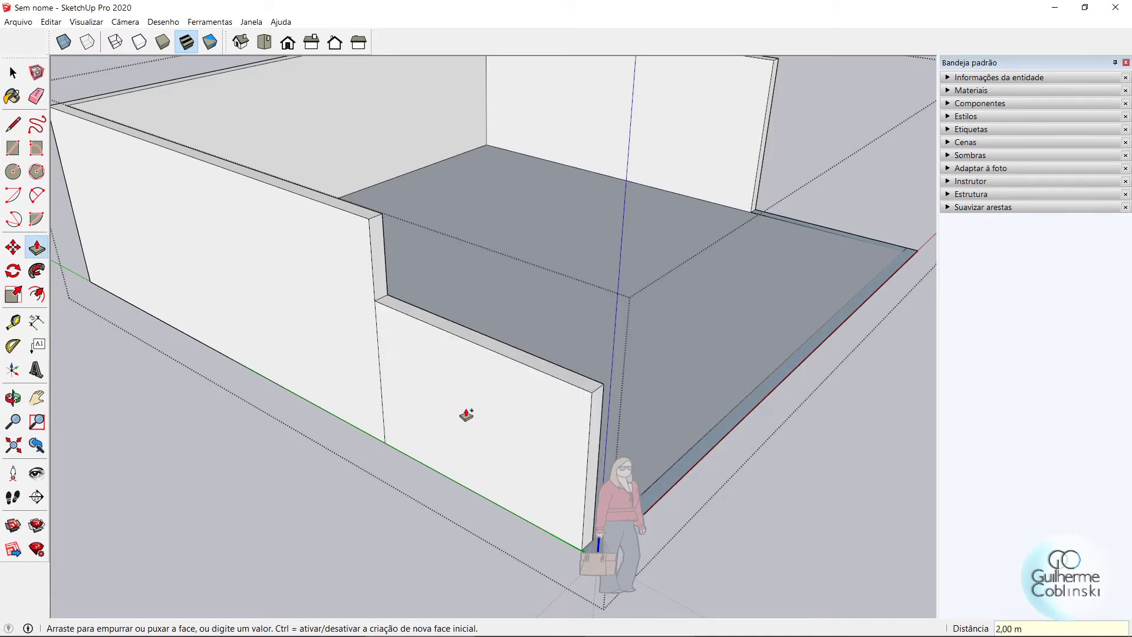
pyautogui.scroll(-5, 466, 414)
pyautogui.moveTo(481, 463); pyautogui.dragTo(683, 380, button='middle')
pyautogui.scroll(5, 718, 285)
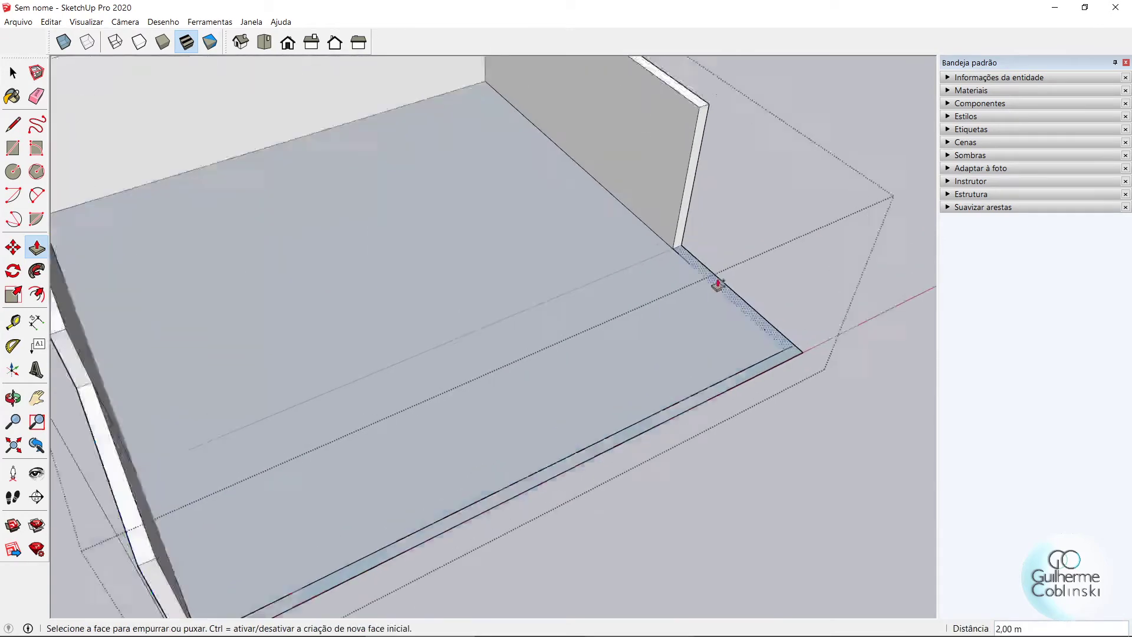
pyautogui.click(724, 289)
pyautogui.scroll(-4, 743, 271)
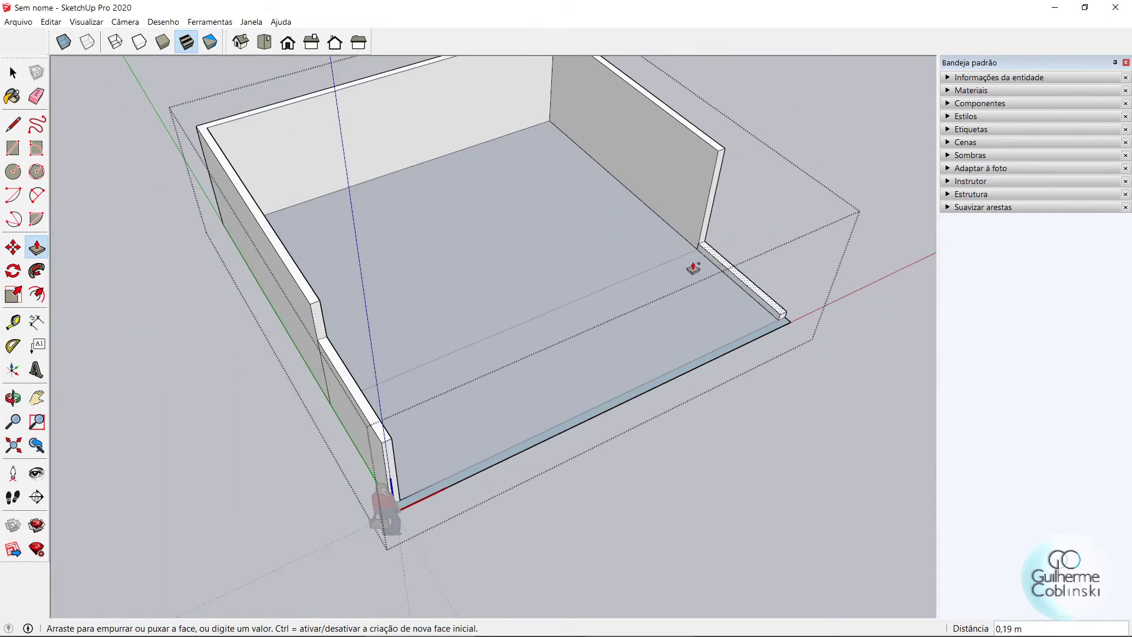
pyautogui.write('2,00')
pyautogui.press('Return')
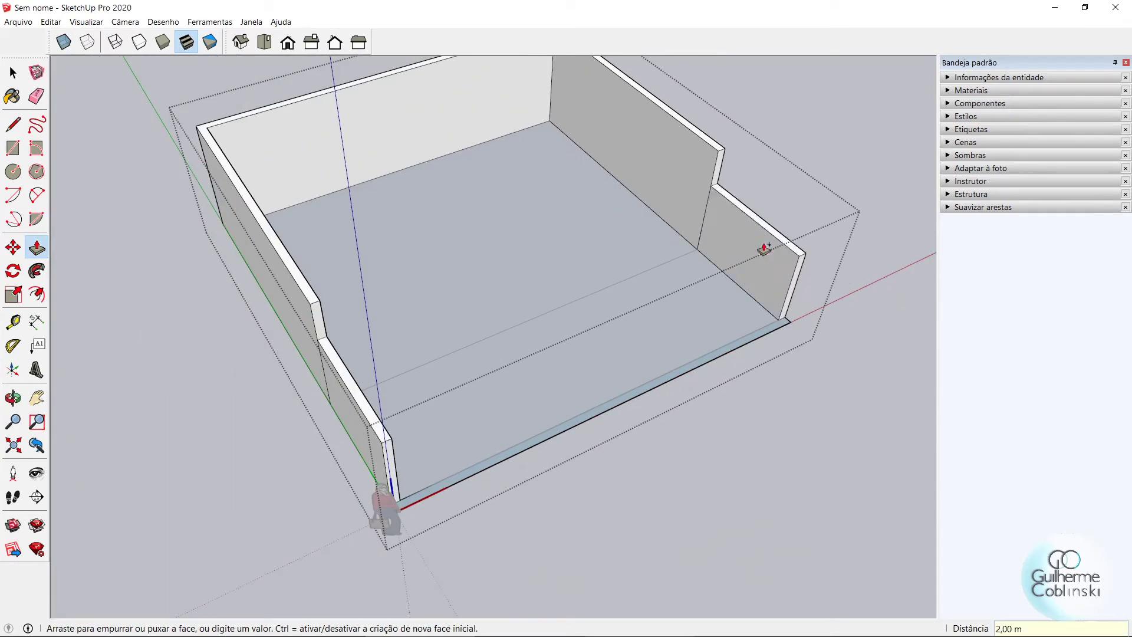
# Raise the wall strip along the red axis to 2,5 m
pyautogui.moveTo(527, 420)
pyautogui.mouseDown(button='middle')
pyautogui.moveTo(677, 367)
pyautogui.moveTo(615, 406)
pyautogui.mouseUp(button='middle')
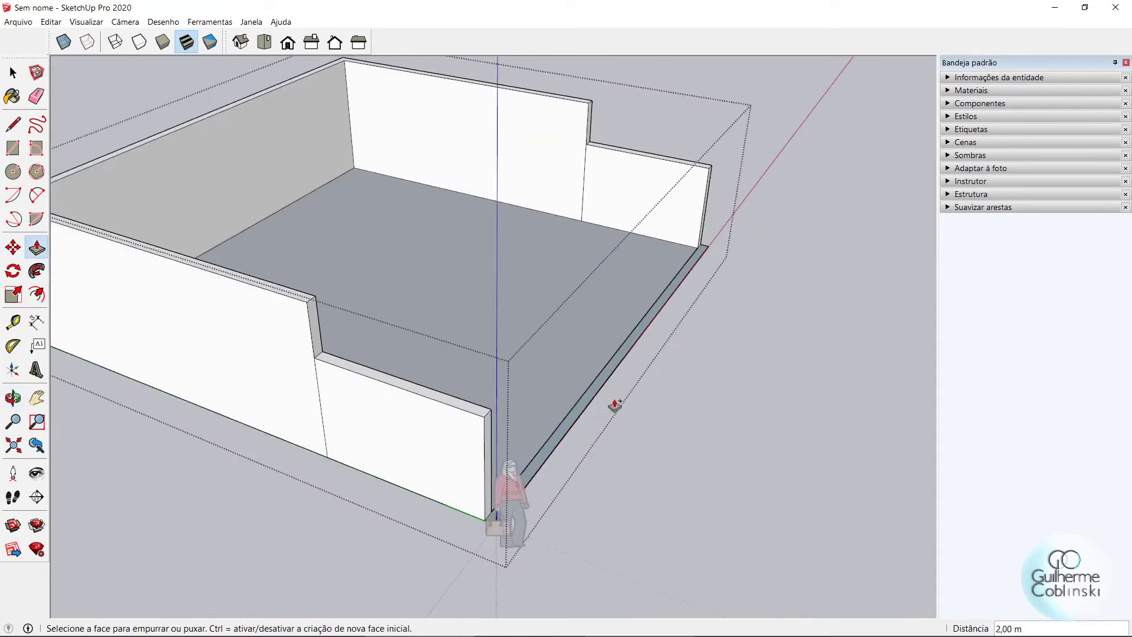
pyautogui.click(588, 407)
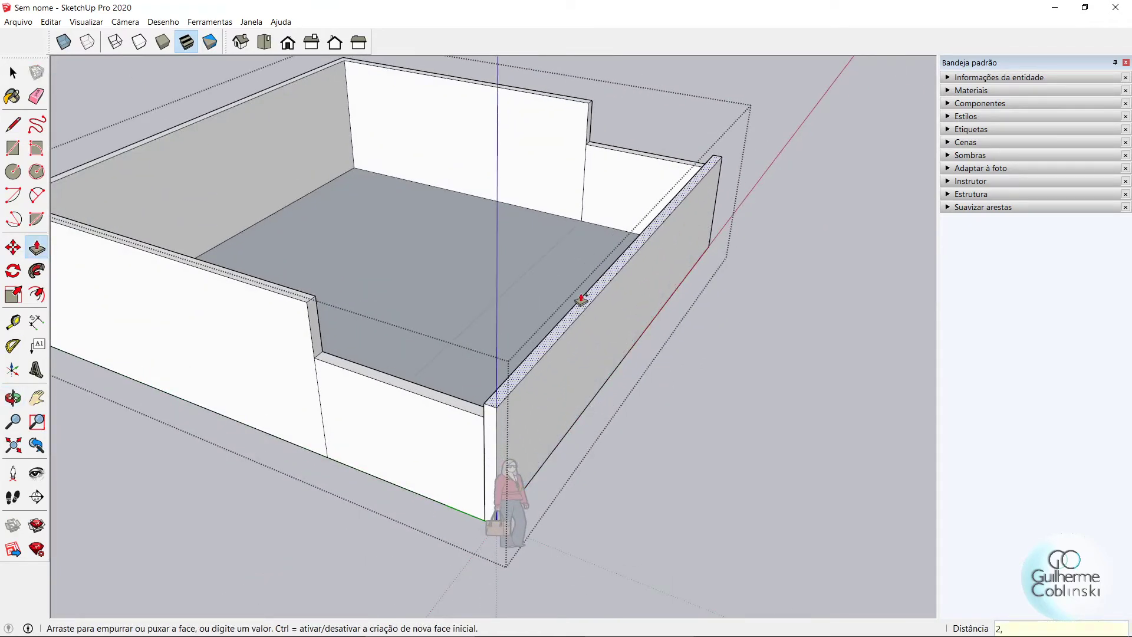
pyautogui.write('5')
pyautogui.press('Return')
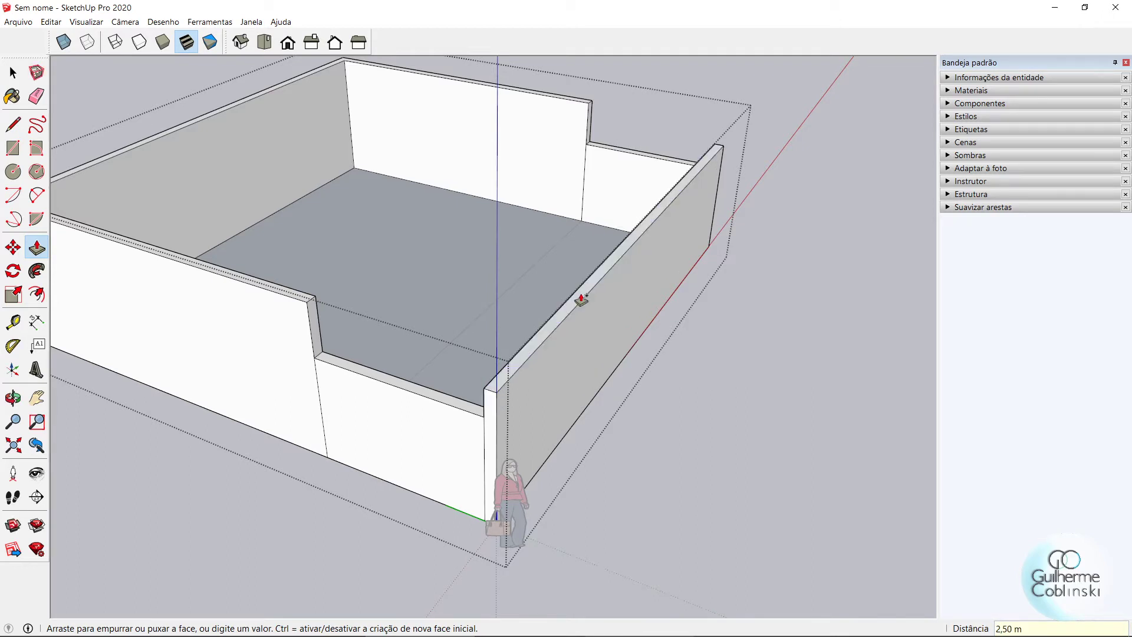
pyautogui.scroll(2, 590, 321)
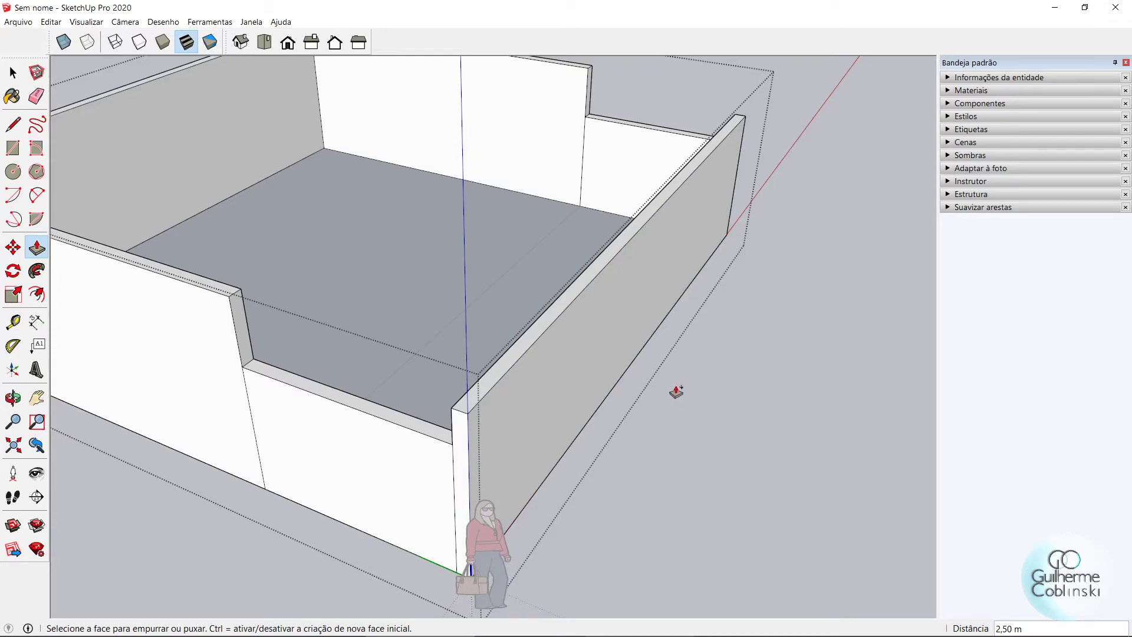
pyautogui.scroll(-2, 676, 392)
pyautogui.scroll(-2, 676, 393)
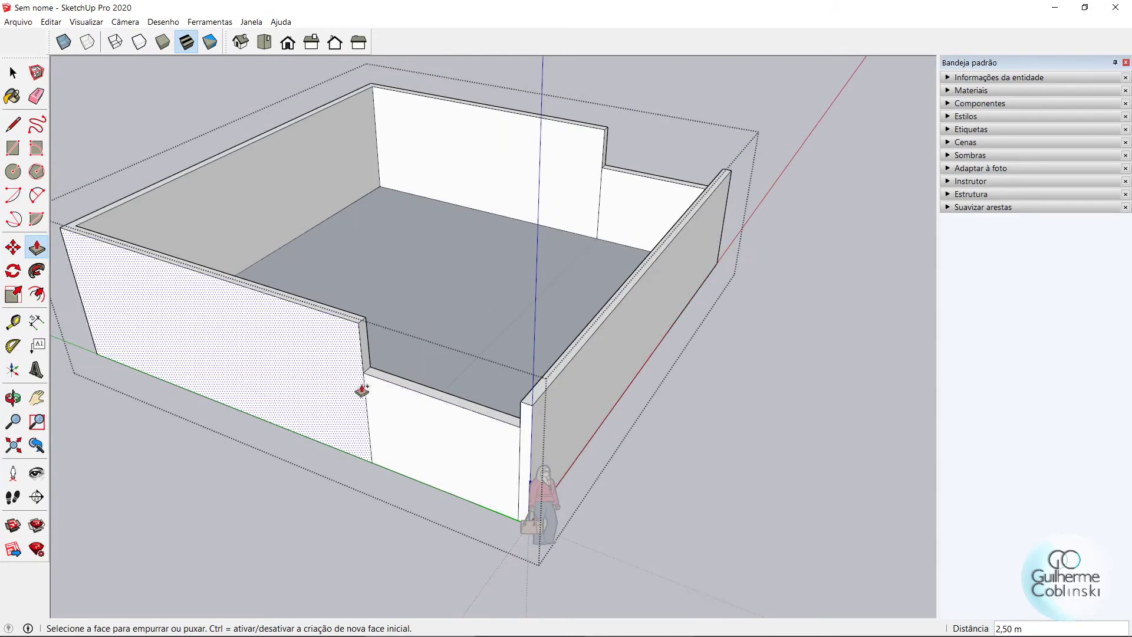
# Erase the seam edge between the two wall sections and orbit to check the corners
pyautogui.press('e')
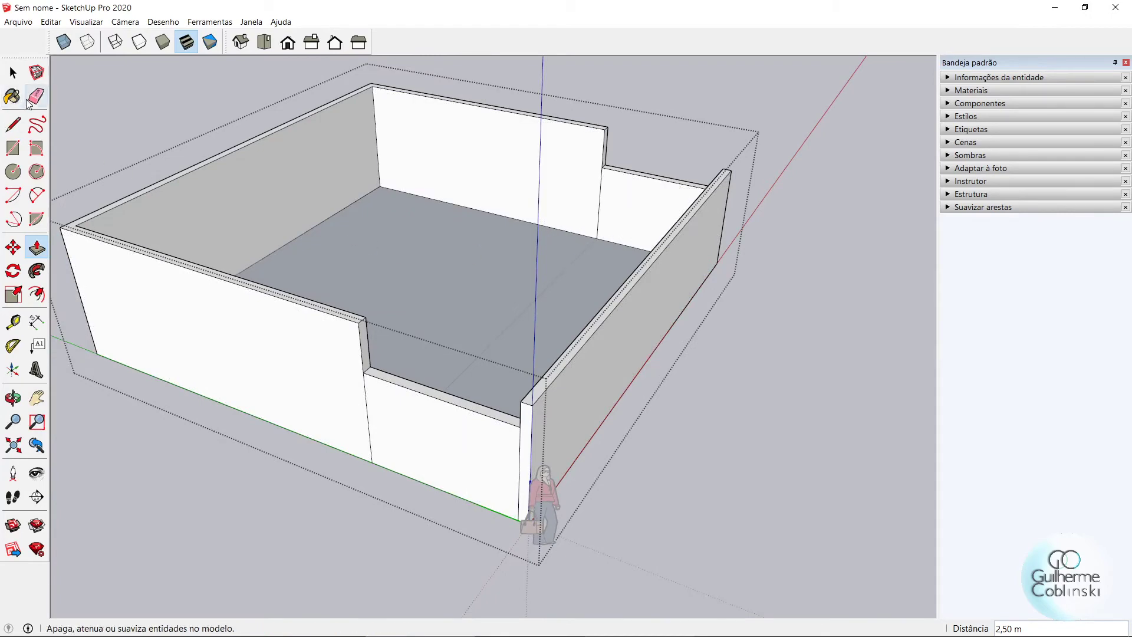
pyautogui.click(367, 400)
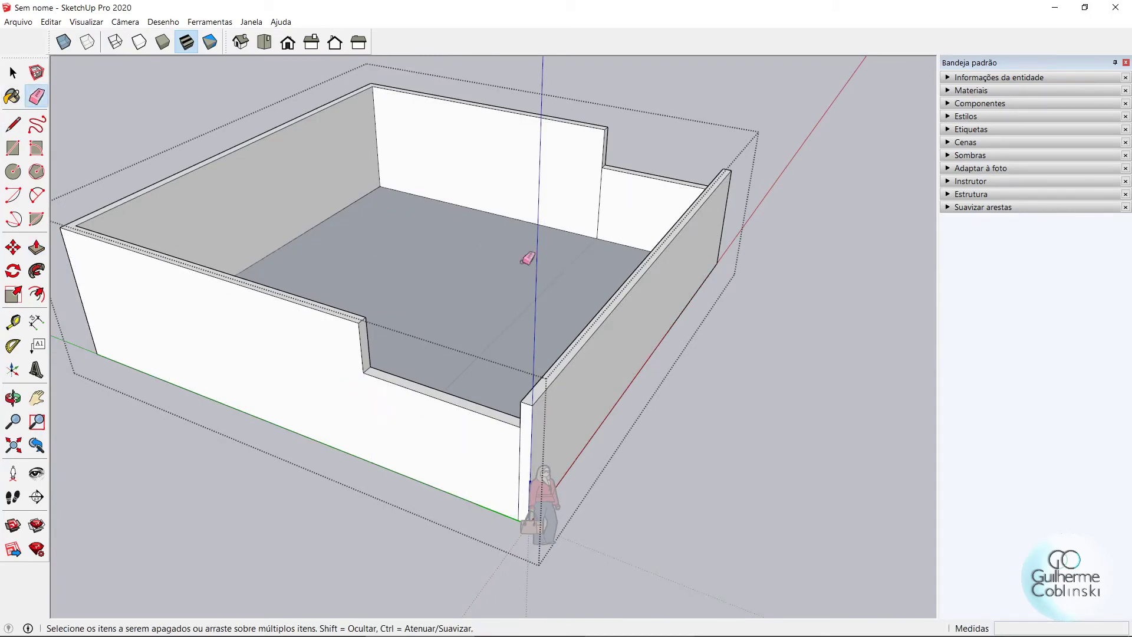
pyautogui.moveTo(632, 192)
pyautogui.mouseDown(button='middle')
pyautogui.moveTo(260, 290)
pyautogui.moveTo(412, 237)
pyautogui.mouseUp(button='middle')
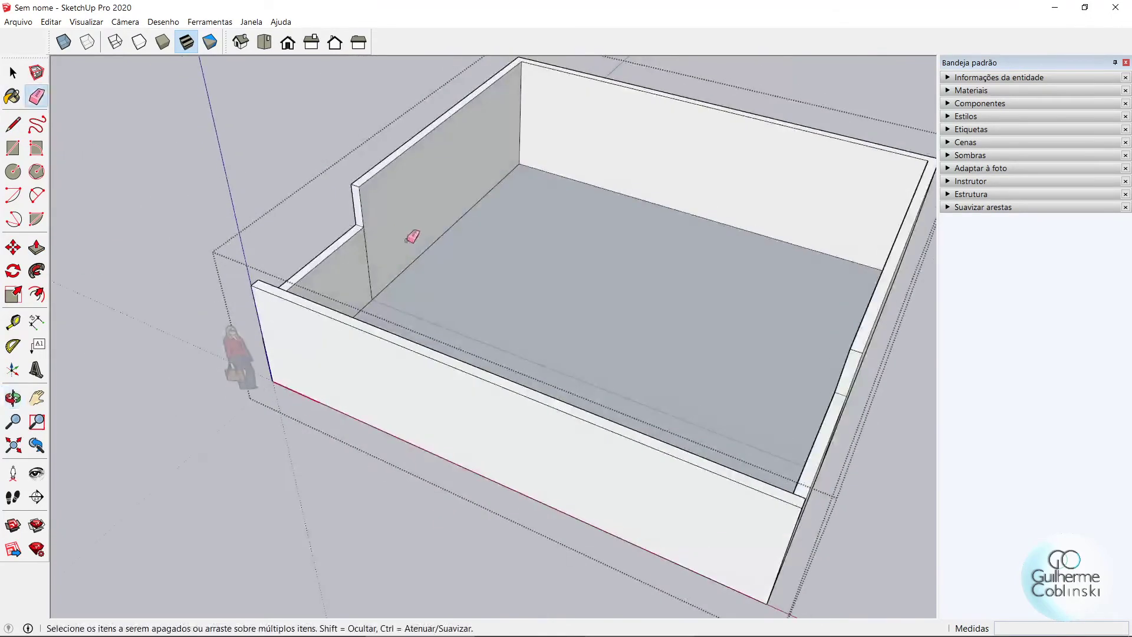
pyautogui.moveTo(544, 295)
pyautogui.mouseDown(button='middle')
pyautogui.moveTo(144, 253)
pyautogui.moveTo(310, 289)
pyautogui.moveTo(151, 397)
pyautogui.mouseUp(button='middle')
pyautogui.scroll(5, 190, 465)
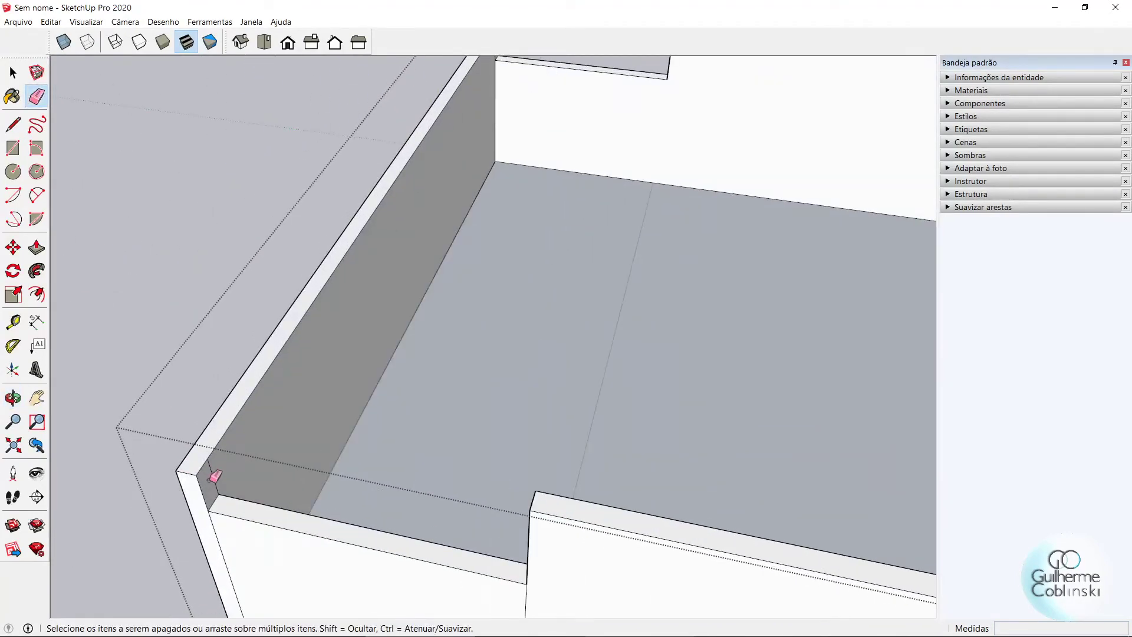
pyautogui.scroll(-2, 286, 419)
pyautogui.scroll(4, 458, 55)
pyautogui.scroll(2, 475, 111)
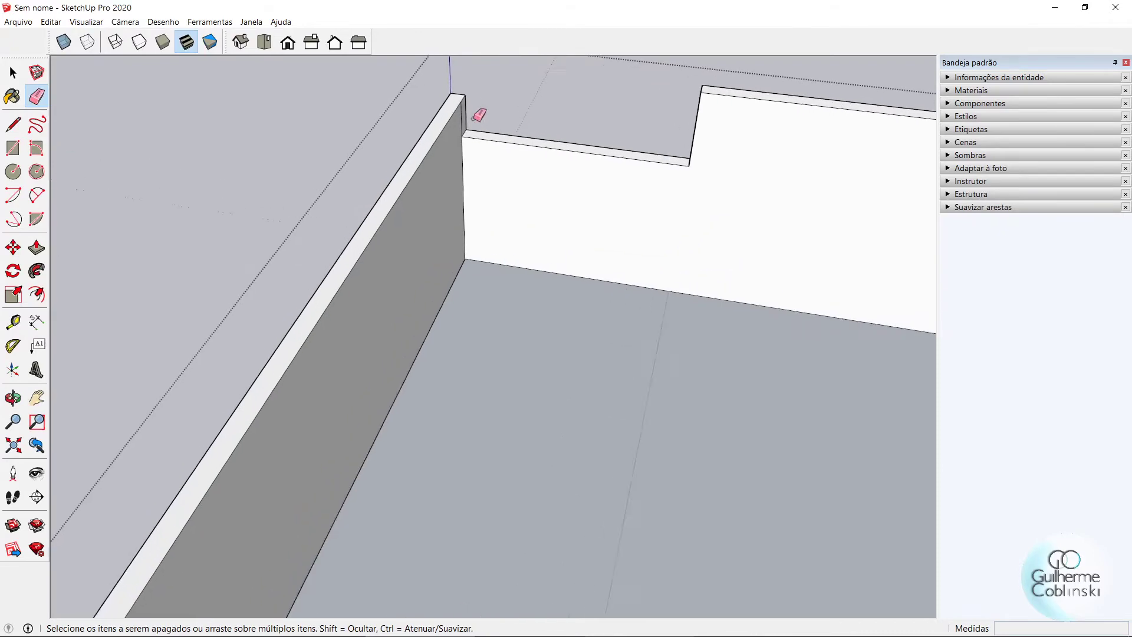
pyautogui.scroll(-4, 461, 121)
# Orbit around the walled enclosure from outside and return to Select
pyautogui.moveTo(493, 210); pyautogui.dragTo(330, 119, button='middle')
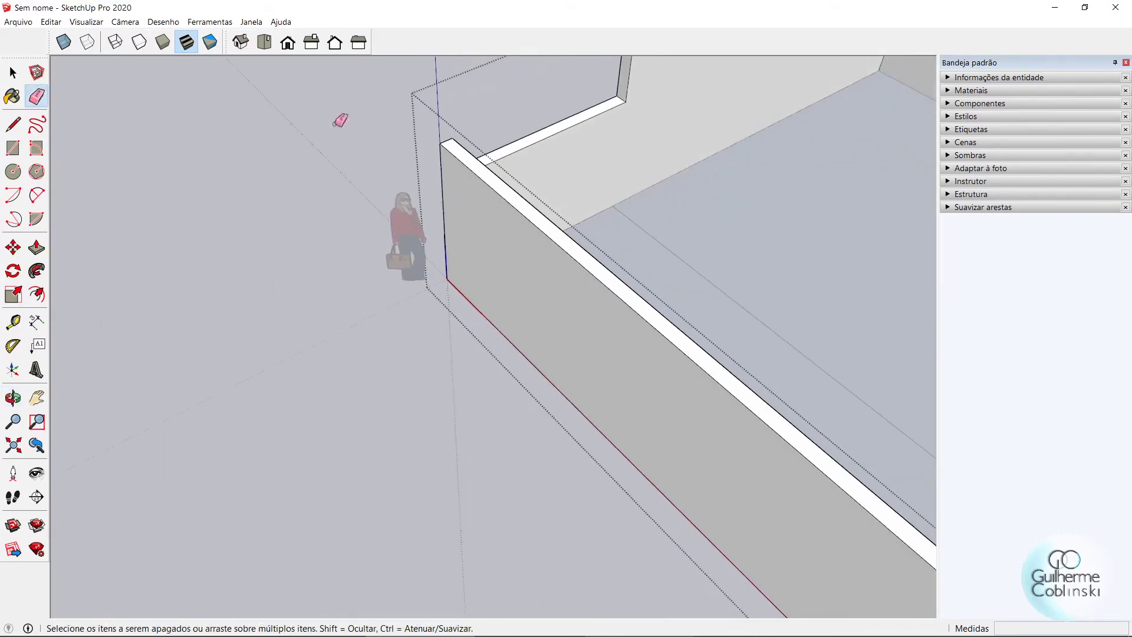
pyautogui.scroll(2, 362, 296)
pyautogui.scroll(-3, 371, 298)
pyautogui.moveTo(379, 303); pyautogui.dragTo(450, 318, button='middle')
pyautogui.press('space')
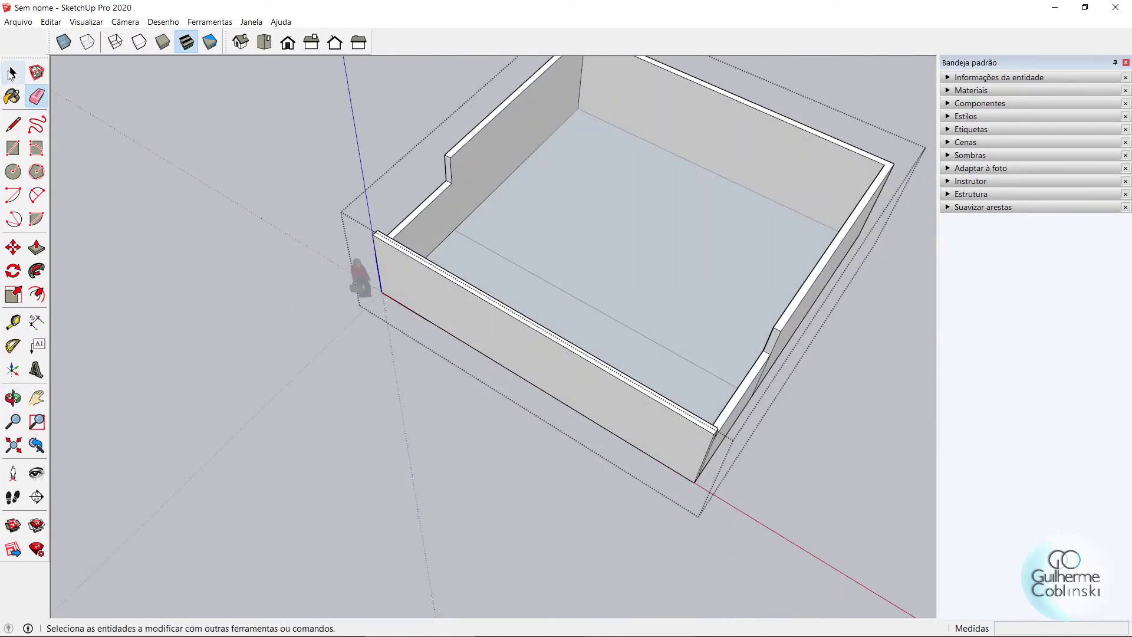
pyautogui.moveTo(236, 288)
pyautogui.mouseDown(button='middle')
pyautogui.moveTo(718, 381)
pyautogui.moveTo(490, 350)
pyautogui.moveTo(414, 303)
pyautogui.mouseUp(button='middle')
pyautogui.scroll(2, 306, 210)
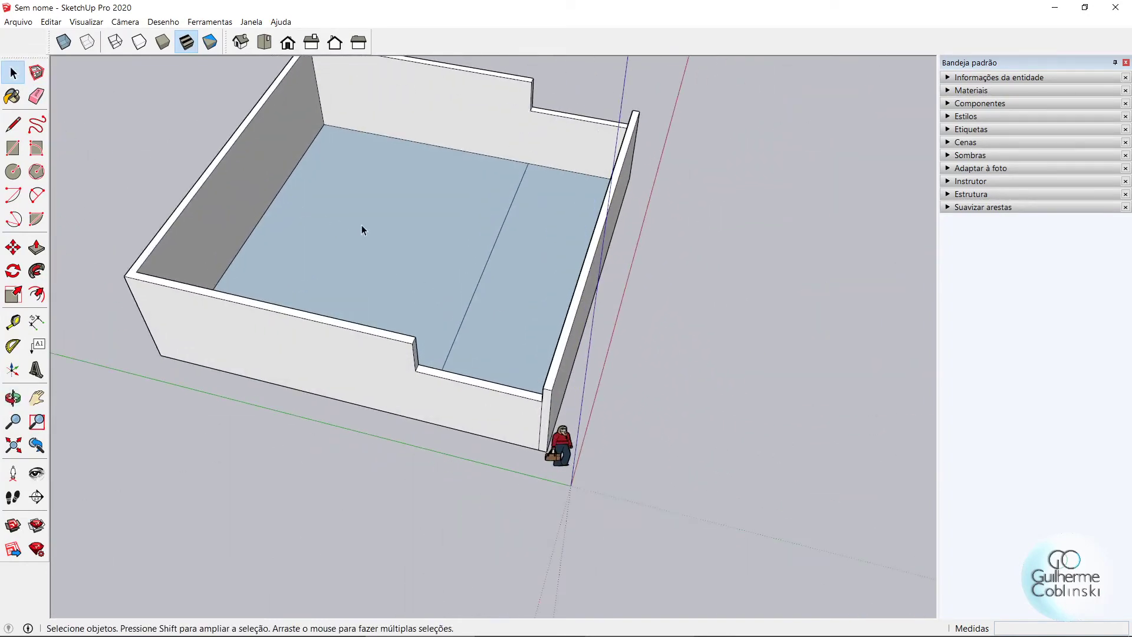
# Push/Pull the larger floor face up 1 m above the narrow strip and inspect the step
pyautogui.tripleClick(429, 258)
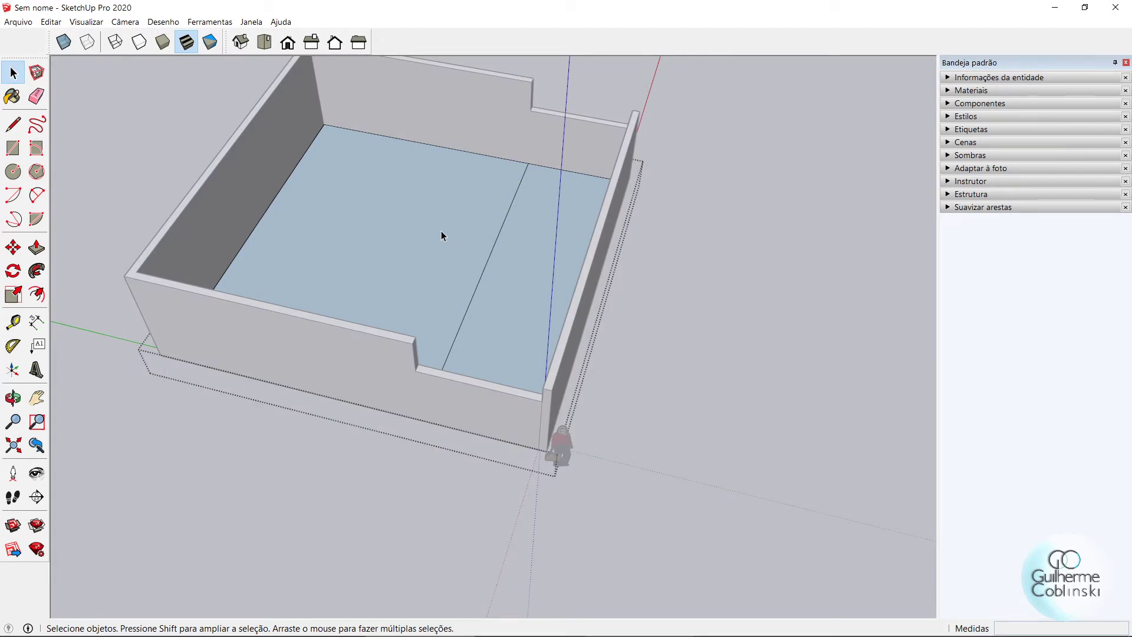
pyautogui.click(441, 232)
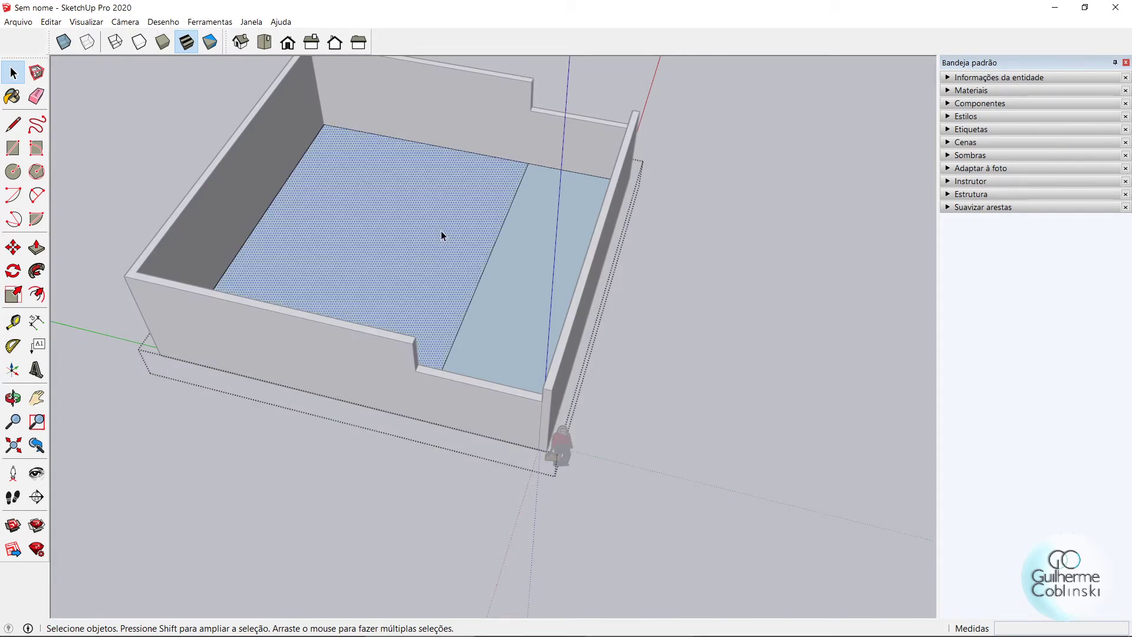
pyautogui.click(37, 249)
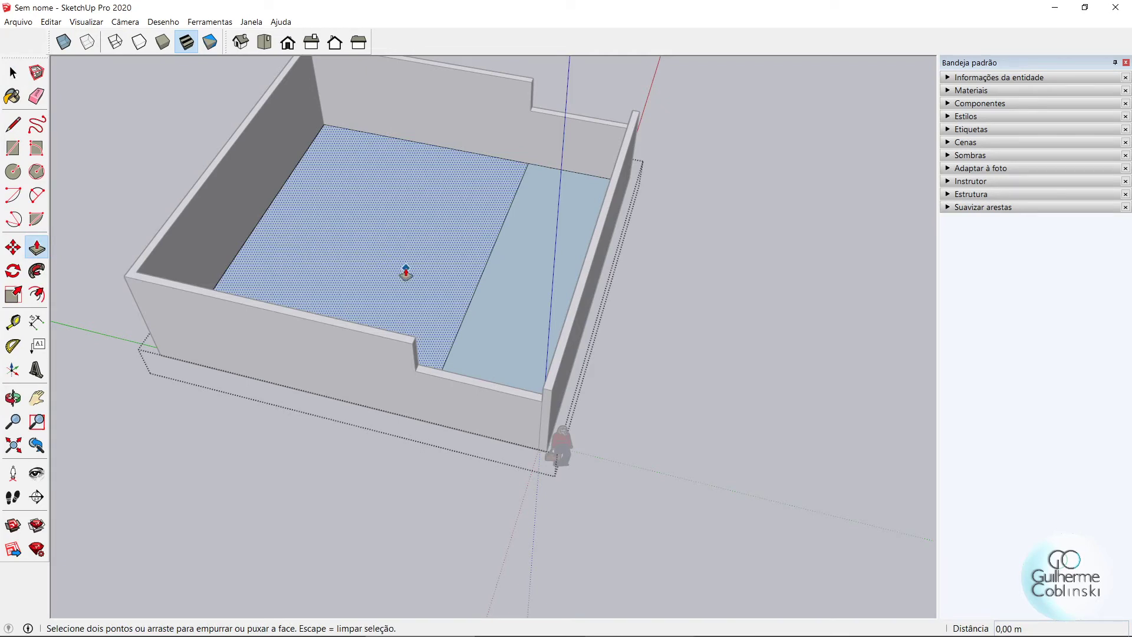
pyautogui.click(406, 273)
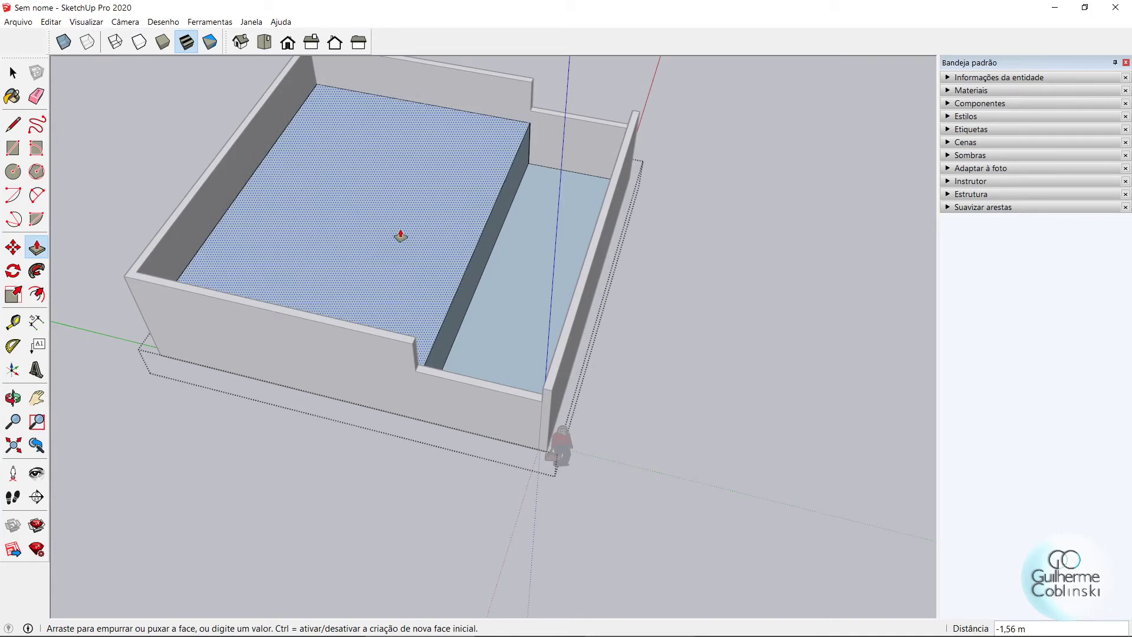
pyautogui.write('-1,00 m')
pyautogui.press('Return')
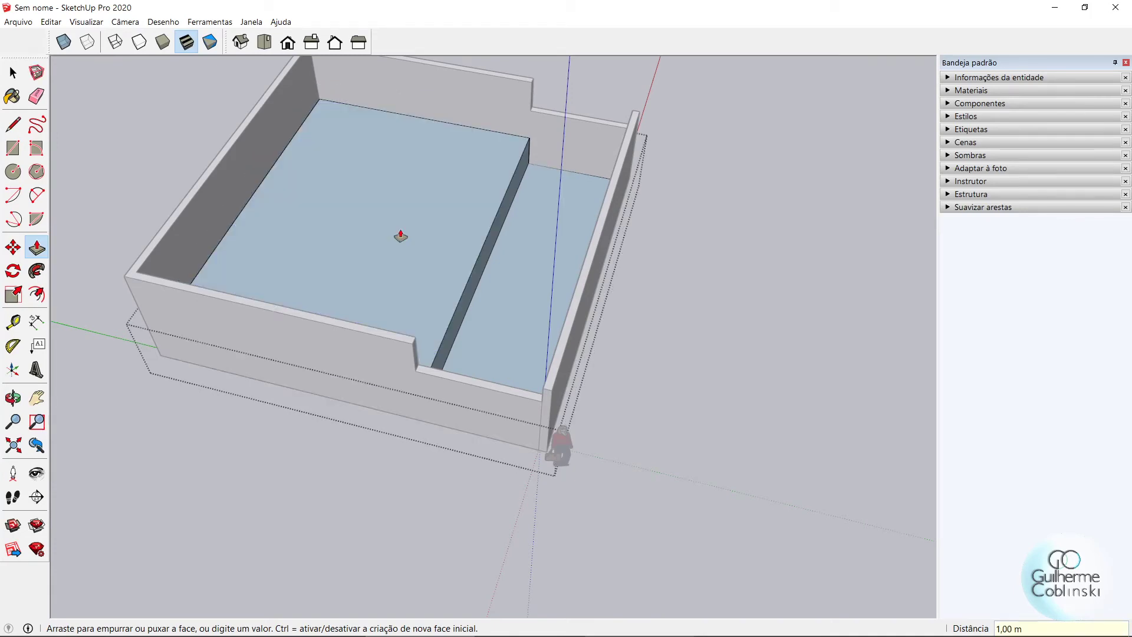
pyautogui.moveTo(401, 236); pyautogui.dragTo(389, 209, button='middle')
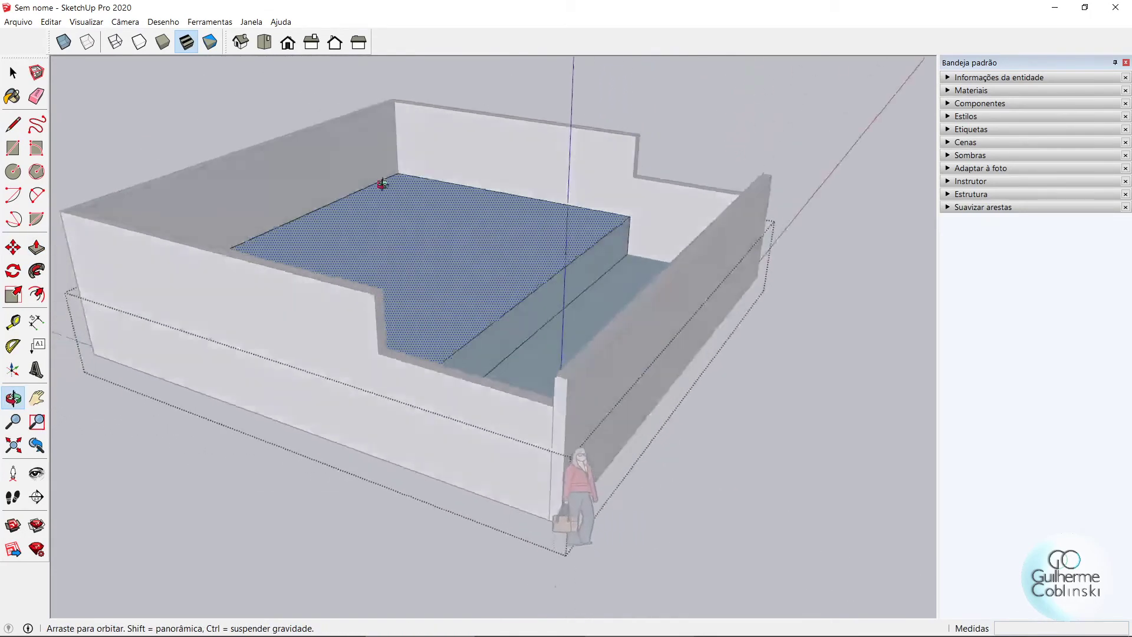
pyautogui.moveTo(450, 298)
pyautogui.mouseDown(button='middle')
pyautogui.moveTo(536, 112)
pyautogui.moveTo(501, 309)
pyautogui.moveTo(526, 192)
pyautogui.moveTo(511, 327)
pyautogui.moveTo(519, 513)
pyautogui.mouseUp(button='middle')
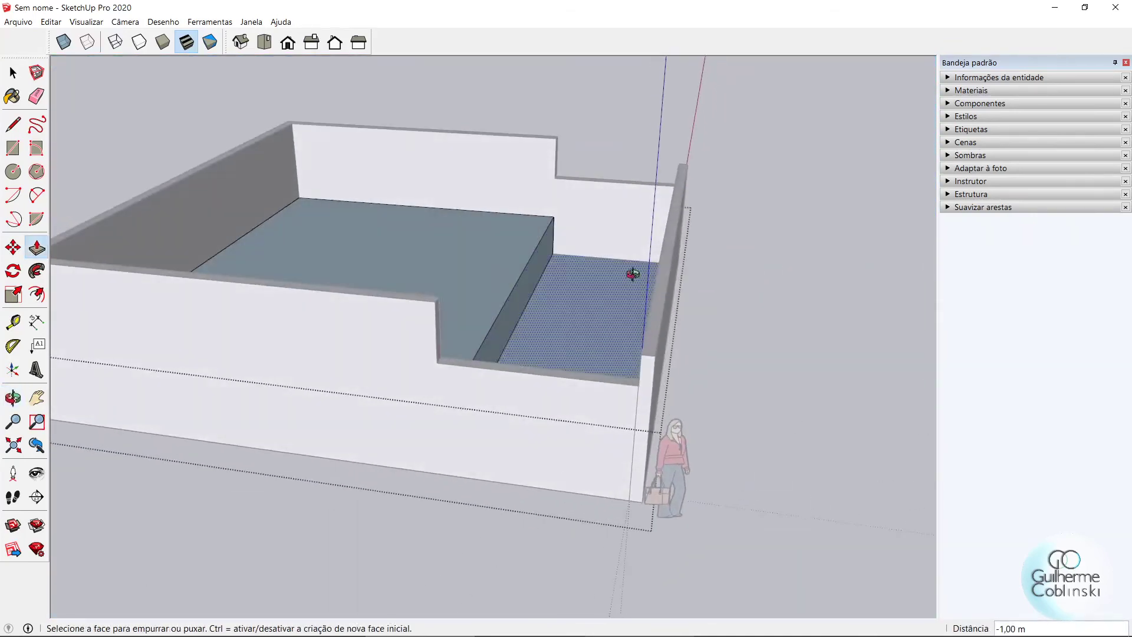
pyautogui.press('space')
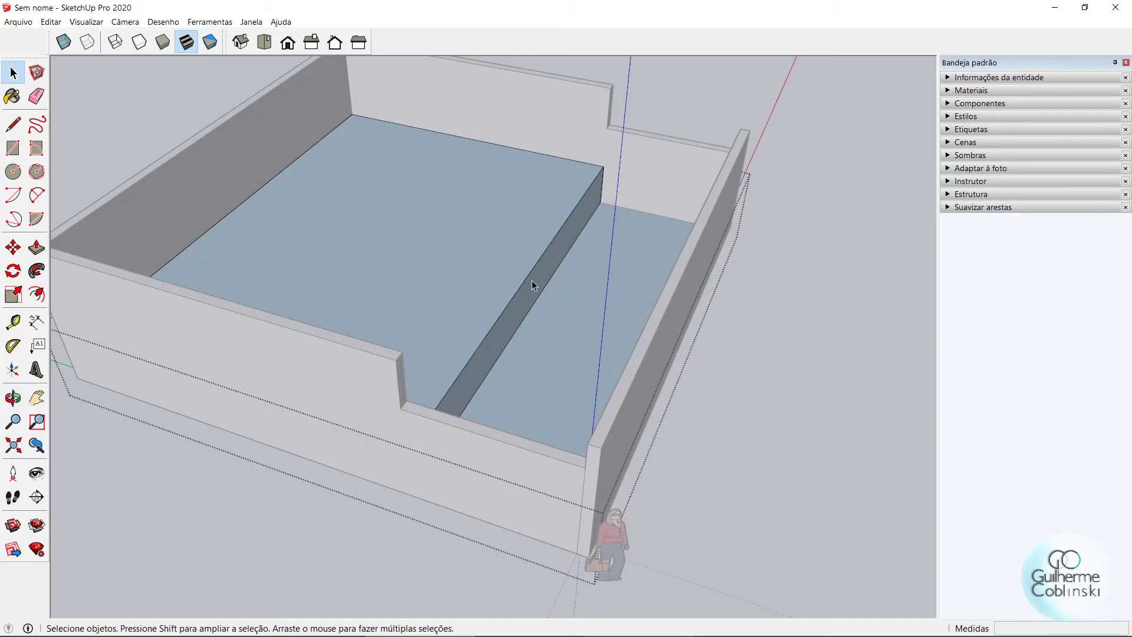
# Lower the floor step's top edge 1 m down the blue axis to form a slope
pyautogui.click(526, 279)
pyautogui.click(13, 248)
pyautogui.scroll(2, 609, 156)
pyautogui.scroll(2, 608, 161)
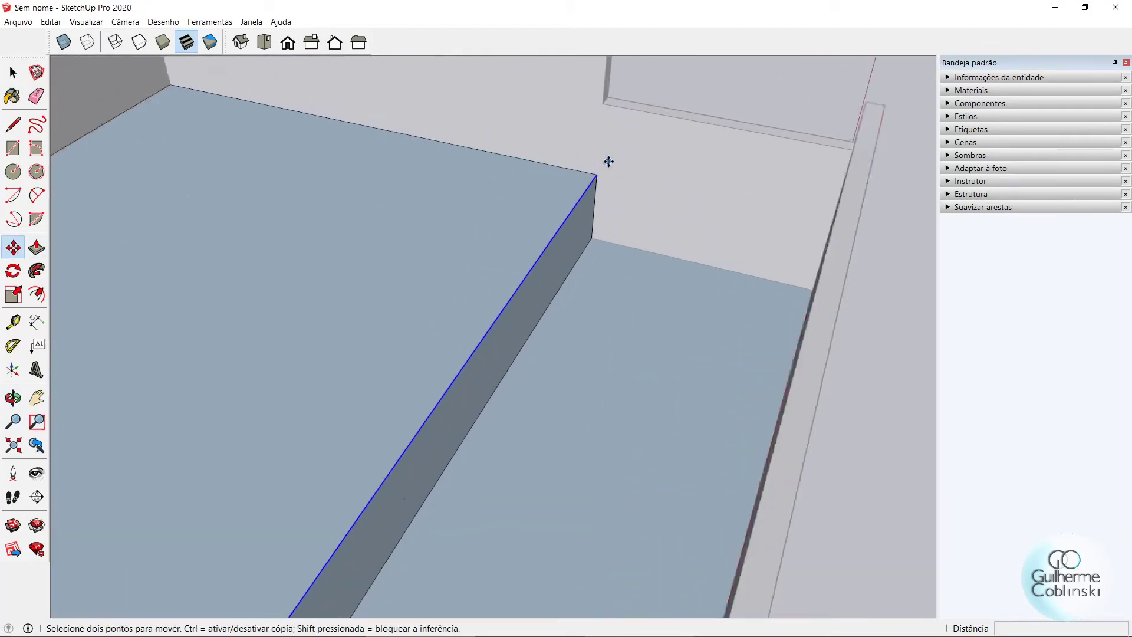
pyautogui.scroll(1, 596, 176)
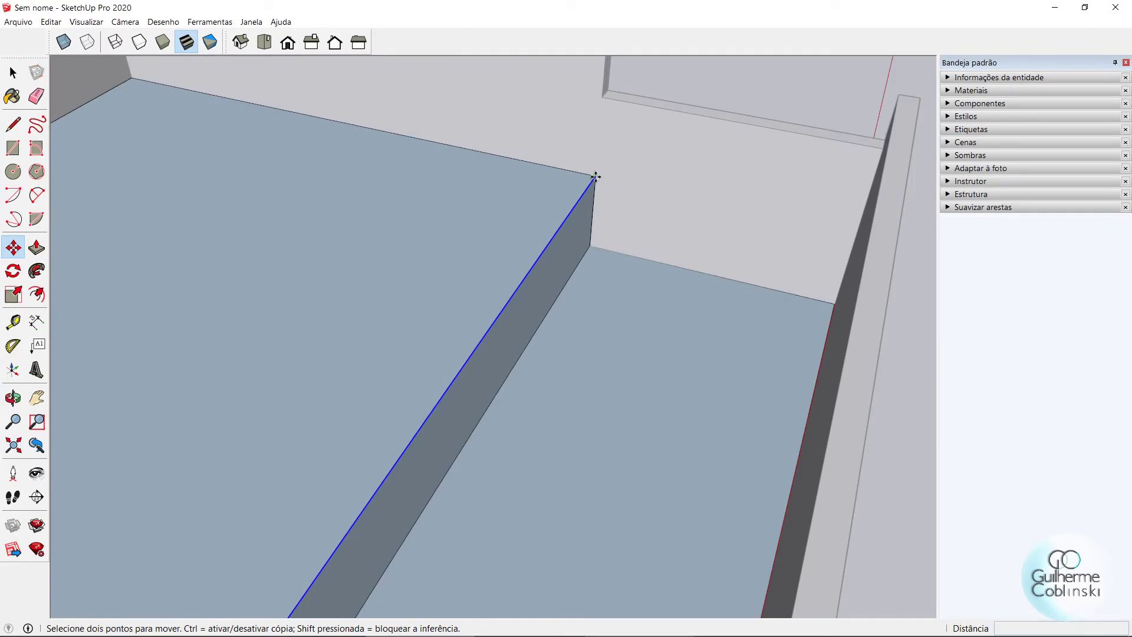
pyautogui.click(596, 176)
pyautogui.click(591, 246)
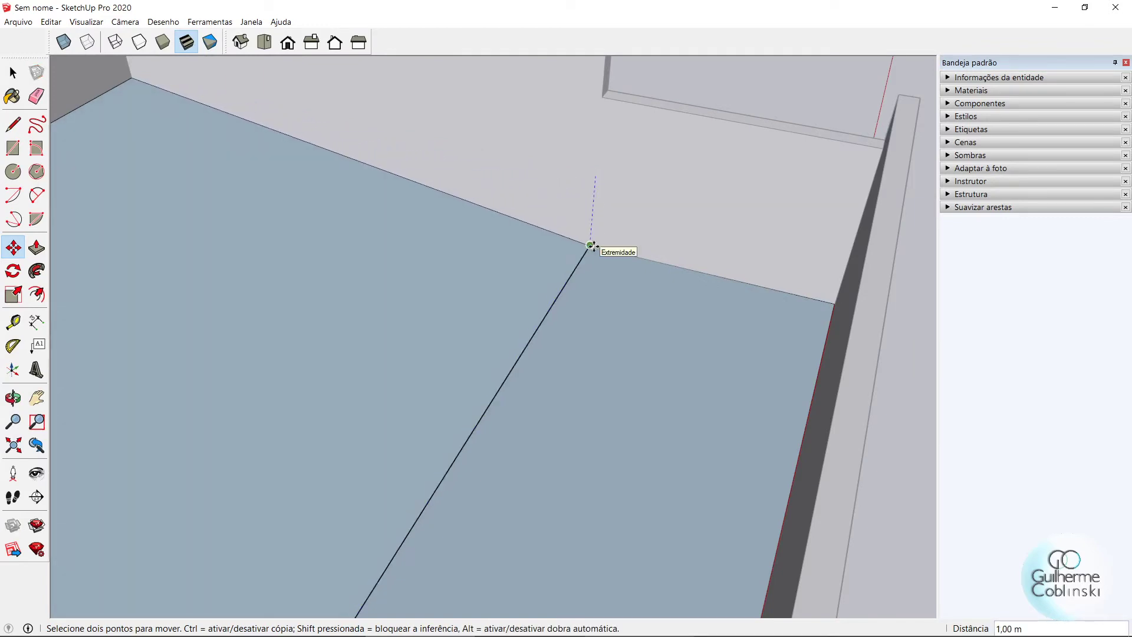
# Orbit around the walled lot to check the new slope from both sides
pyautogui.scroll(-2, 592, 246)
pyautogui.scroll(-2, 591, 245)
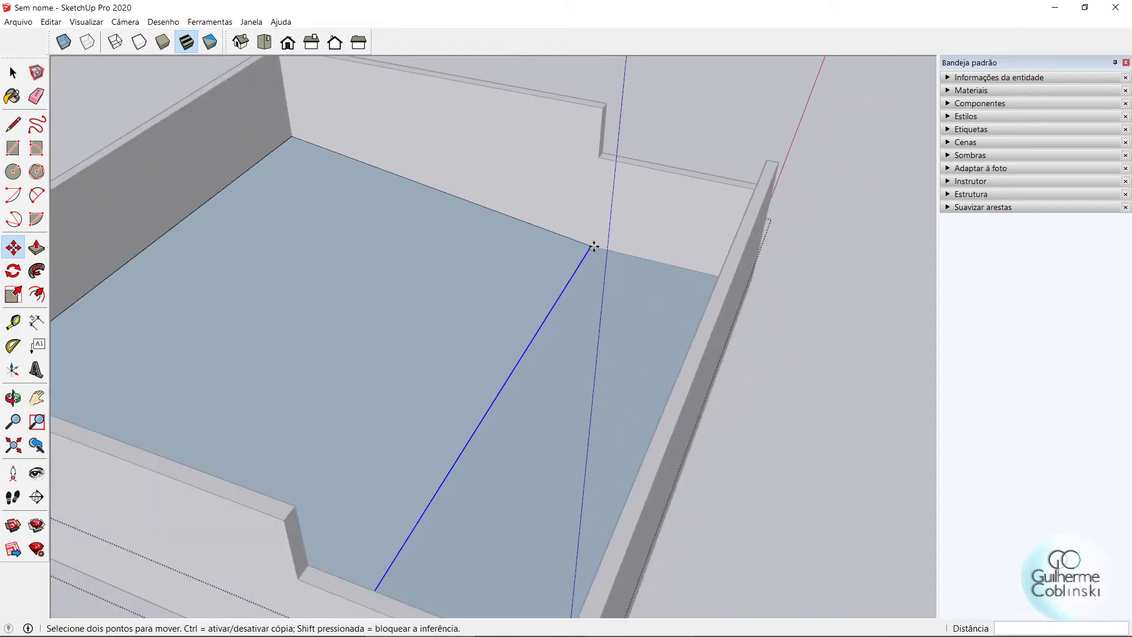
pyautogui.scroll(-3, 592, 245)
pyautogui.press('space')
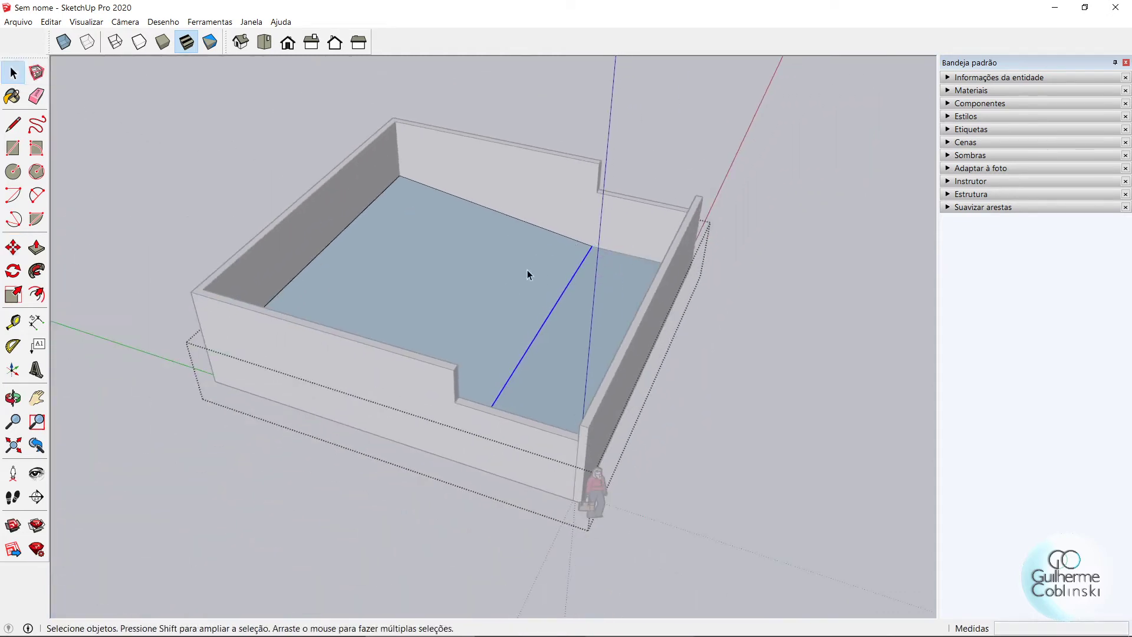
pyautogui.moveTo(527, 270)
pyautogui.mouseDown(button='middle')
pyautogui.moveTo(621, 273)
pyautogui.moveTo(789, 212)
pyautogui.moveTo(629, 69)
pyautogui.moveTo(538, 331)
pyautogui.moveTo(600, 232)
pyautogui.moveTo(551, 236)
pyautogui.moveTo(437, 321)
pyautogui.moveTo(369, 531)
pyautogui.mouseUp(button='middle')
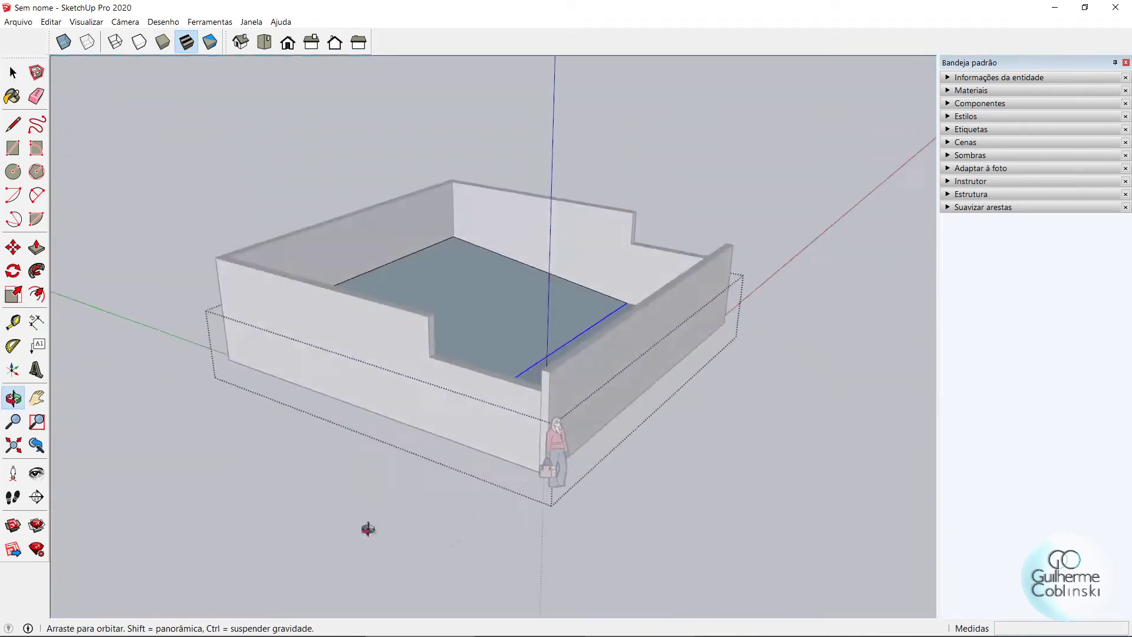
pyautogui.moveTo(481, 461); pyautogui.dragTo(479, 458, button='middle')
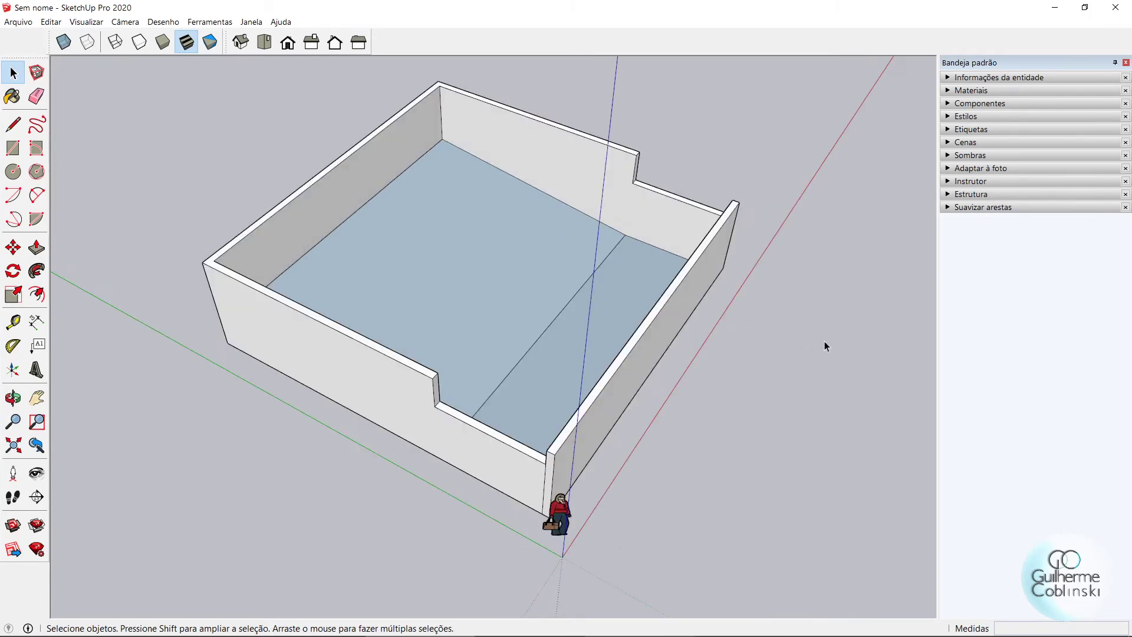
pyautogui.moveTo(824, 346); pyautogui.dragTo(163, 231, button='middle')
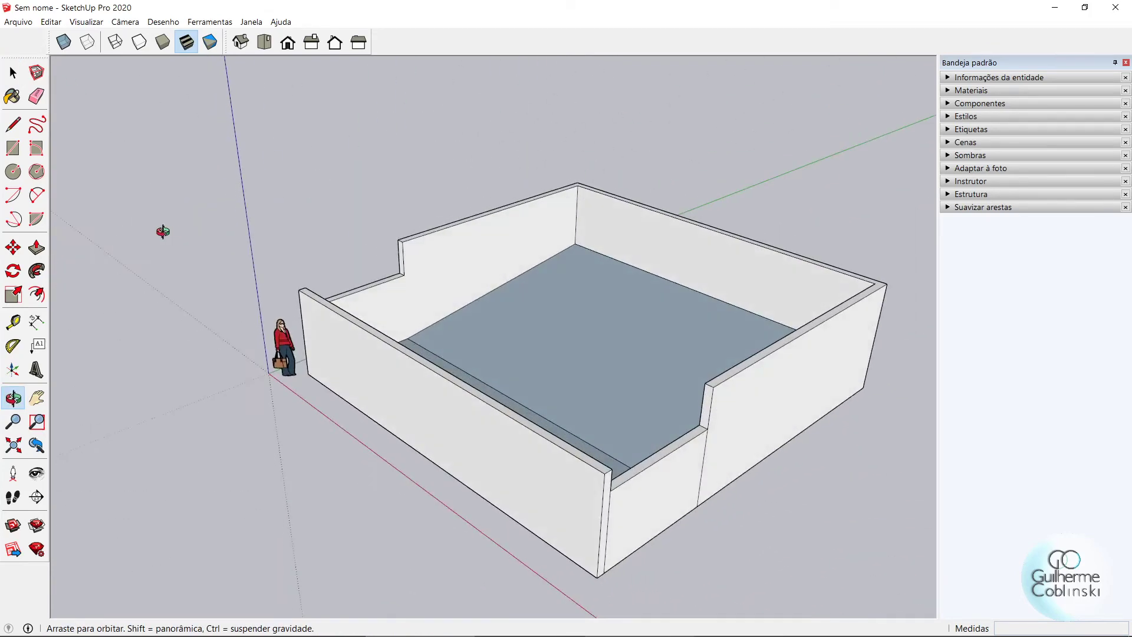
pyautogui.moveTo(468, 302)
pyautogui.mouseDown(button='middle')
pyautogui.moveTo(602, 324)
pyautogui.moveTo(510, 331)
pyautogui.moveTo(724, 407)
pyautogui.moveTo(665, 380)
pyautogui.moveTo(552, 395)
pyautogui.mouseUp(button='middle')
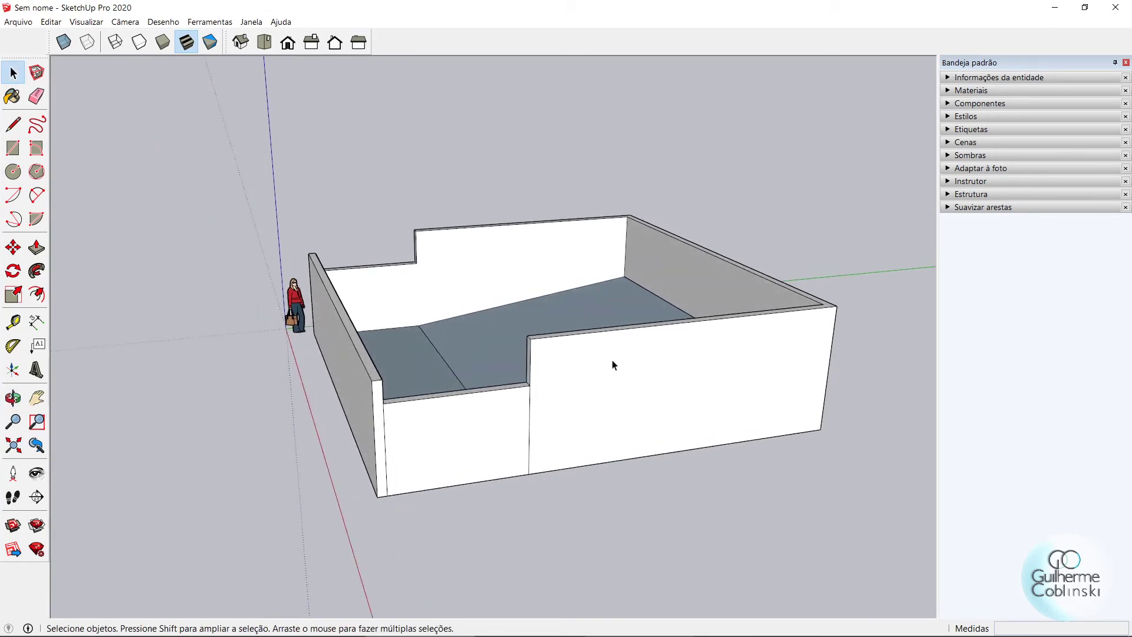
# Slope the back wall's stepped top by drawing a diagonal and removing the triangle above it
pyautogui.moveTo(535, 378)
pyautogui.mouseDown(button='middle')
pyautogui.moveTo(476, 373)
pyautogui.moveTo(914, 470)
pyautogui.moveTo(841, 331)
pyautogui.moveTo(542, 231)
pyautogui.mouseUp(button='middle')
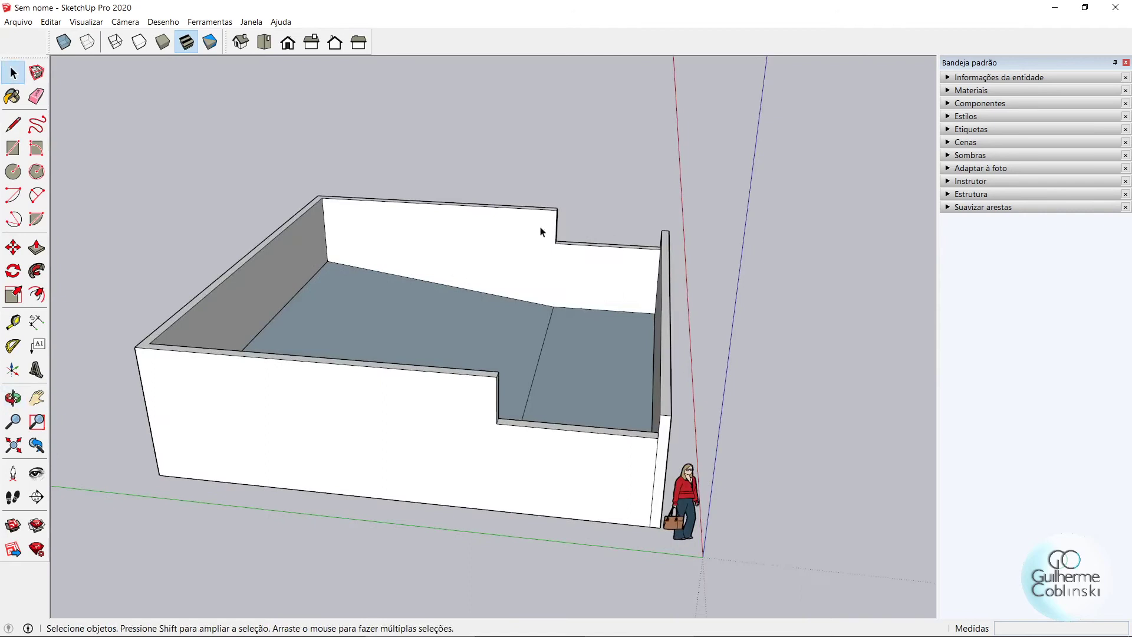
pyautogui.doubleClick(546, 265)
pyautogui.click(12, 124)
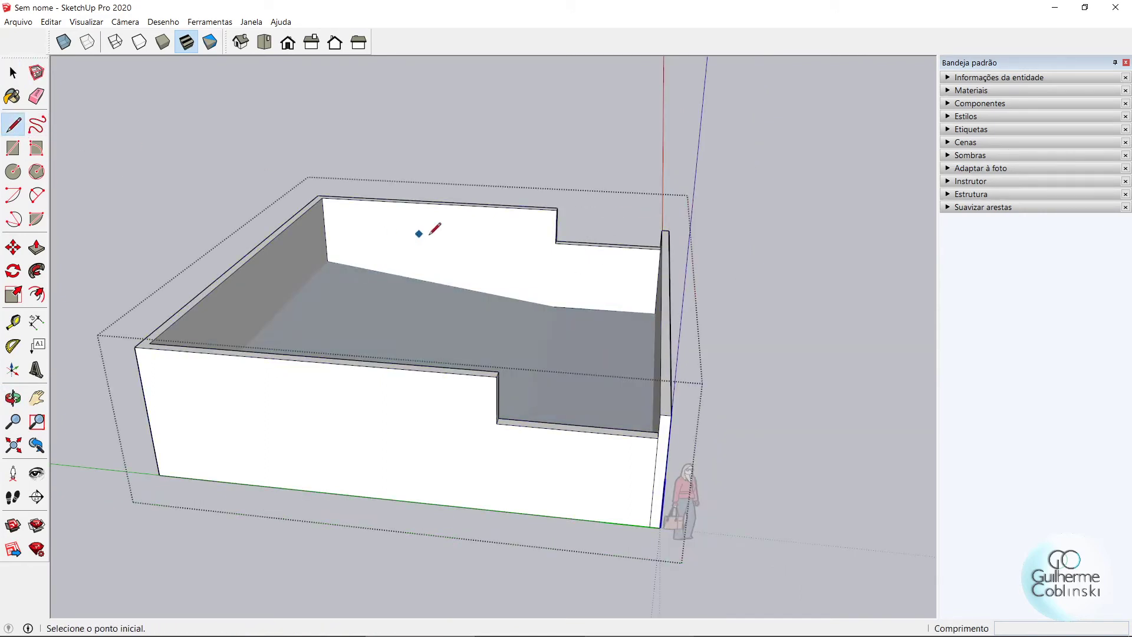
pyautogui.click(556, 243)
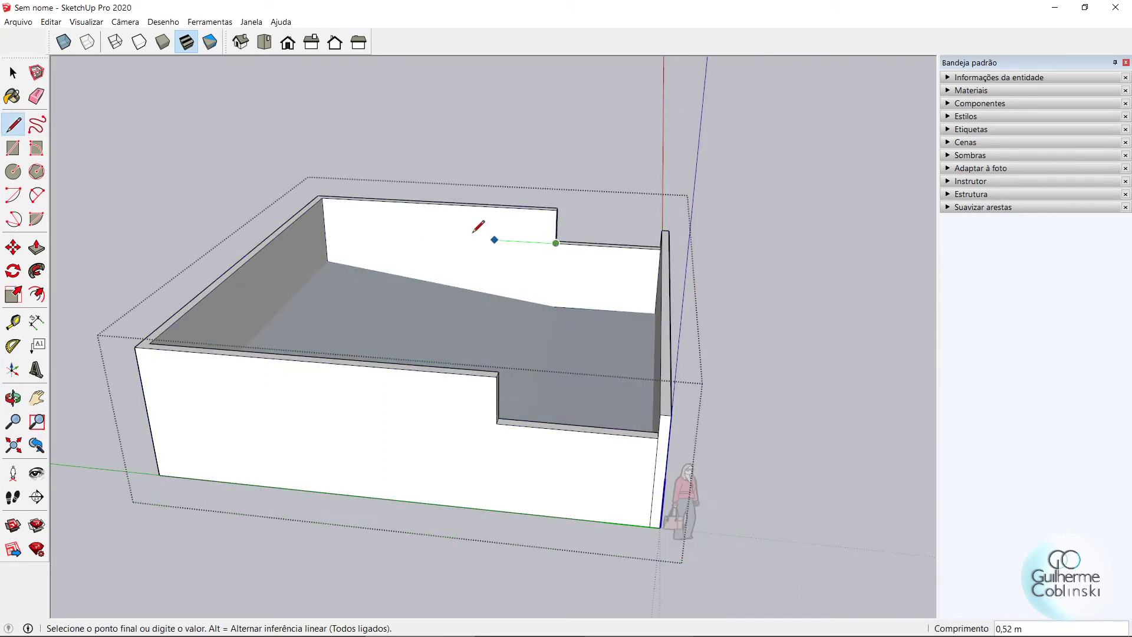
pyautogui.click(324, 198)
pyautogui.click(36, 247)
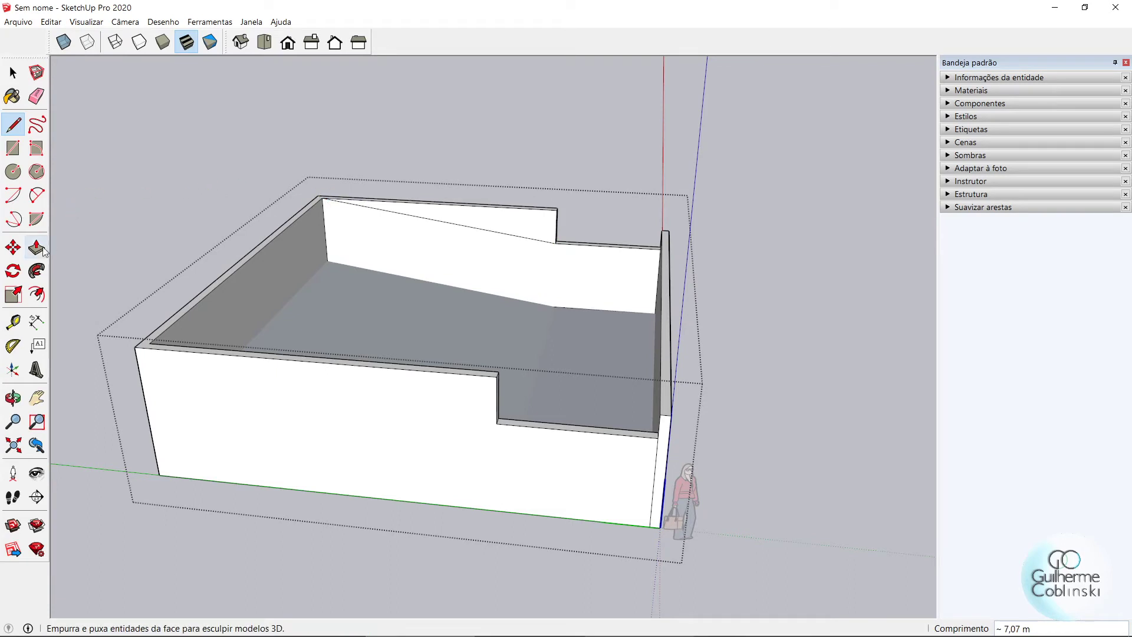
pyautogui.click(521, 230)
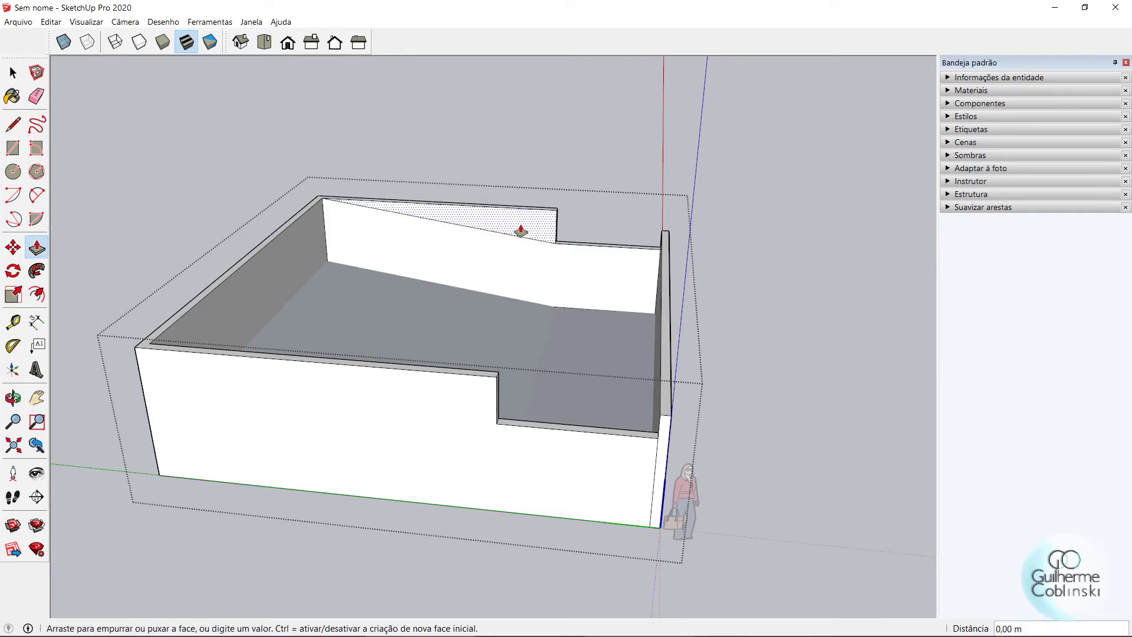
pyautogui.click(523, 213)
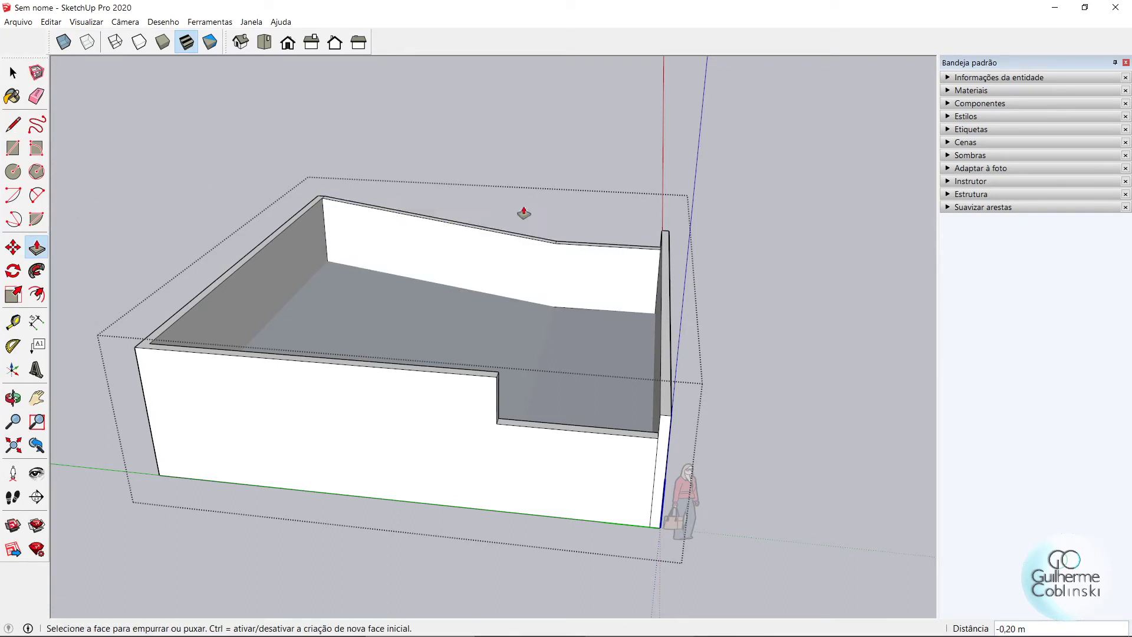
# Give the opposite wall a diagonal sloped top by cutting away its triangular piece
pyautogui.moveTo(626, 265)
pyautogui.mouseDown(button='middle')
pyautogui.moveTo(181, 320)
pyautogui.moveTo(683, 305)
pyautogui.moveTo(266, 298)
pyautogui.mouseUp(button='middle')
pyautogui.press('l')
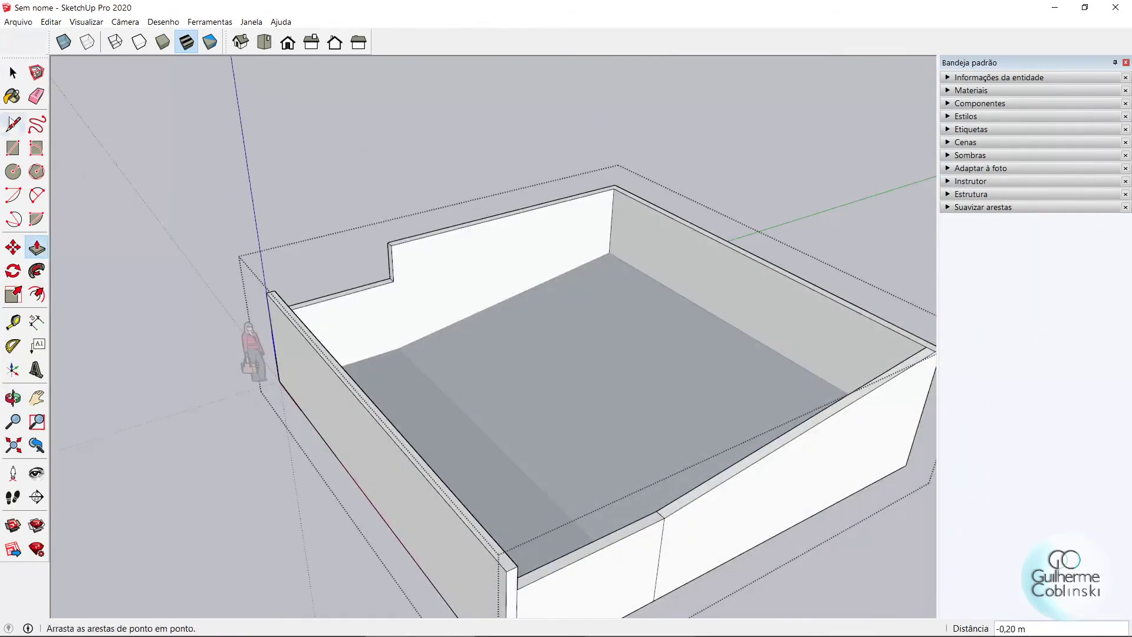
pyautogui.click(389, 281)
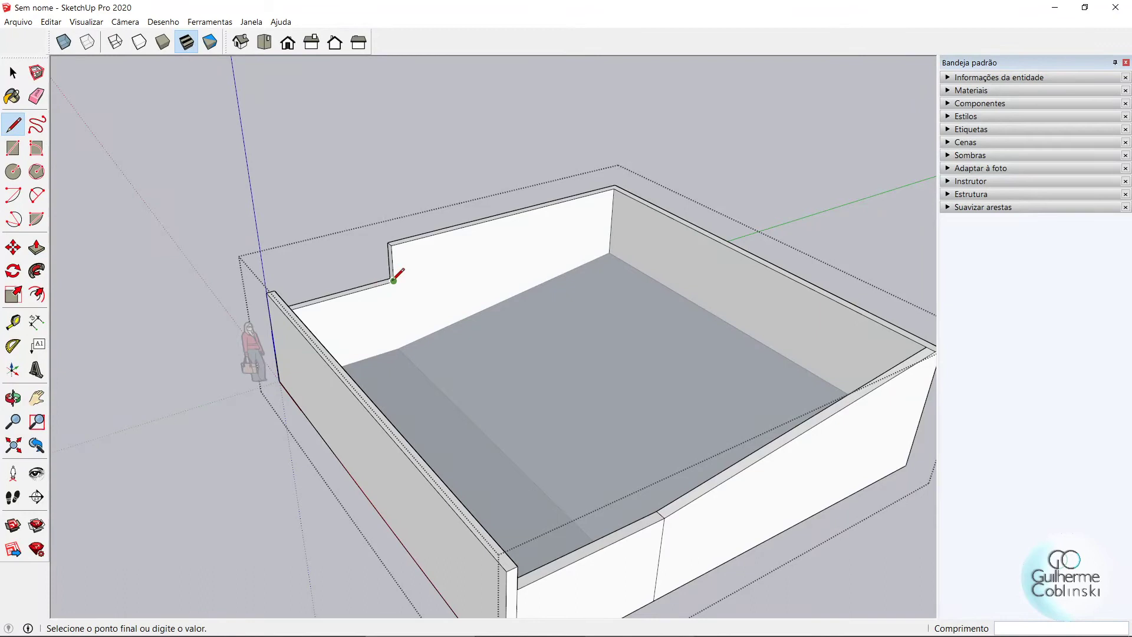
pyautogui.click(616, 188)
pyautogui.press('p')
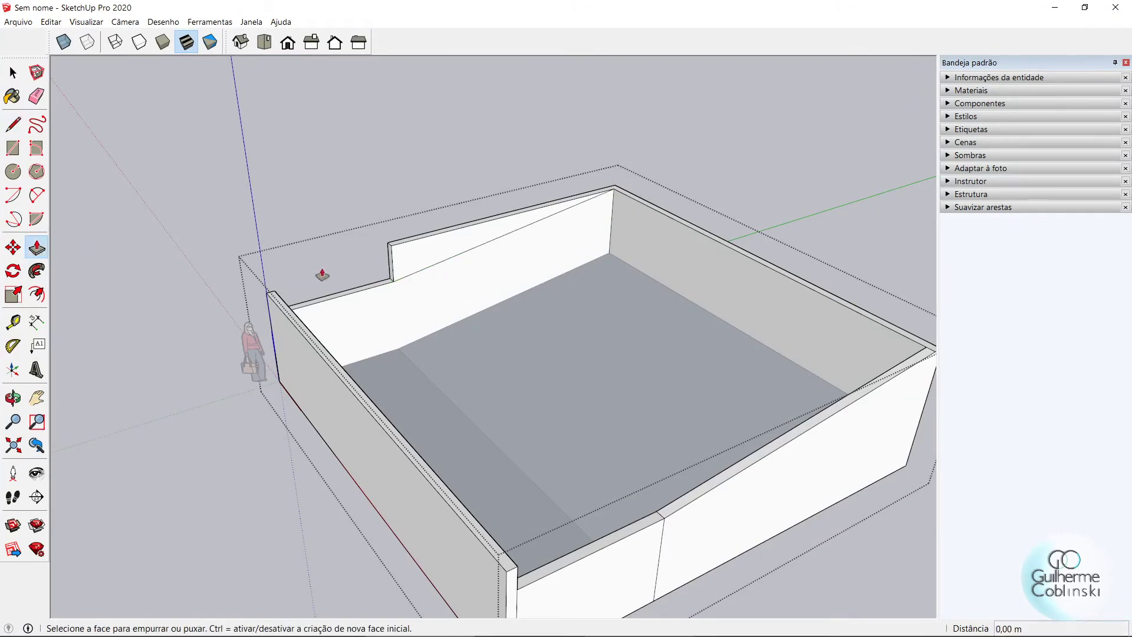
pyautogui.click(394, 254)
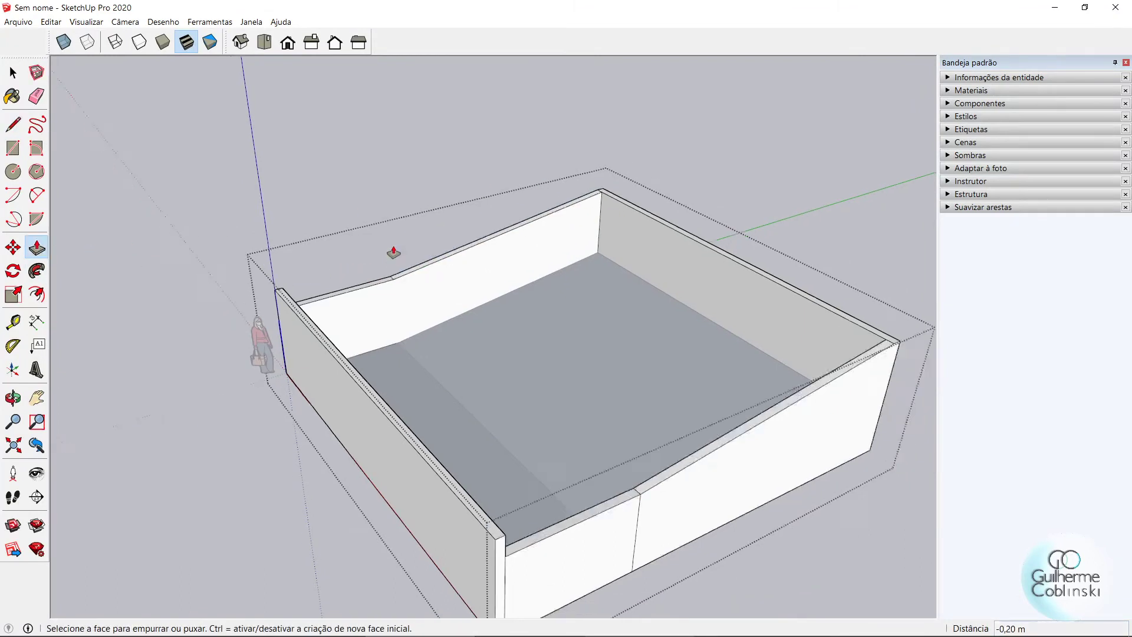
pyautogui.moveTo(391, 250)
pyautogui.mouseDown(button='middle')
pyautogui.moveTo(384, 288)
pyautogui.moveTo(510, 382)
pyautogui.mouseUp(button='middle')
pyautogui.press('space')
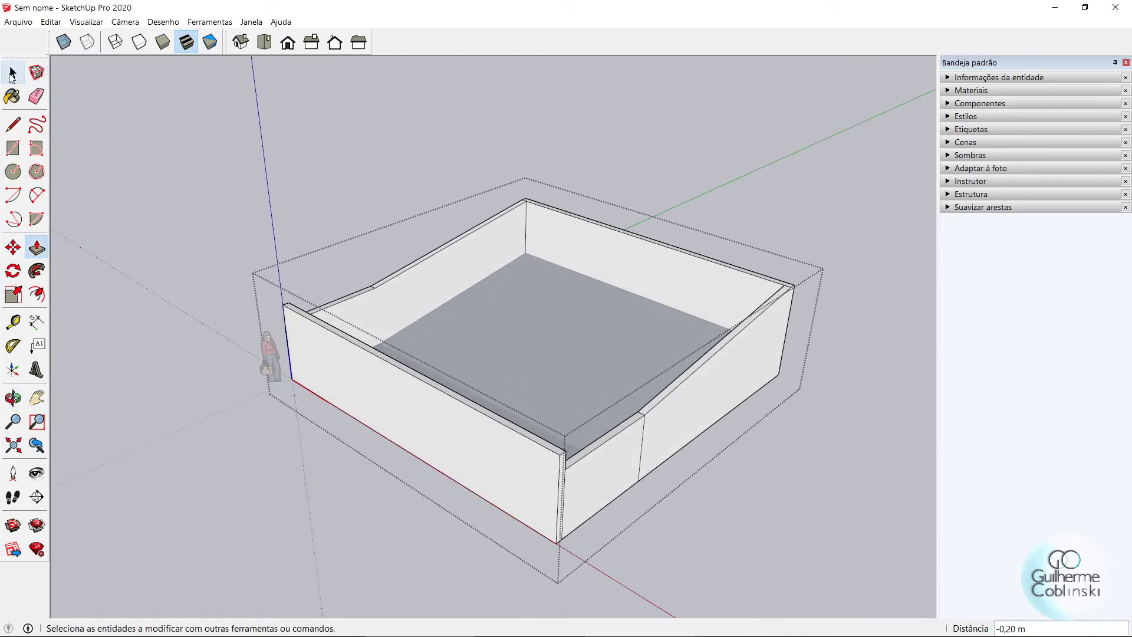
pyautogui.click(544, 413)
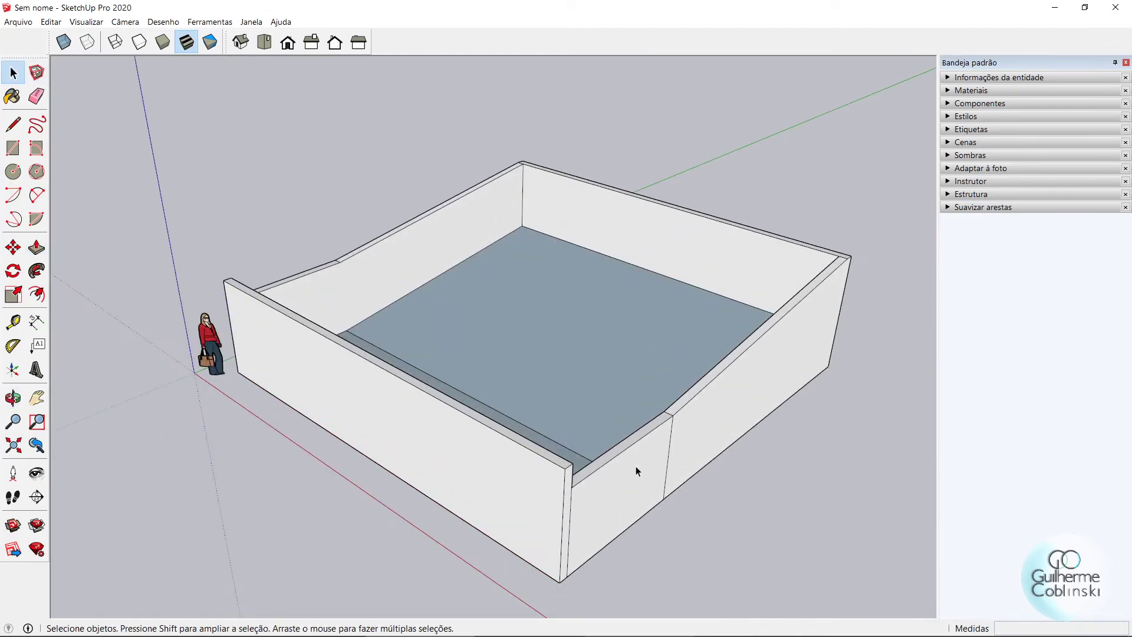
pyautogui.moveTo(642, 466); pyautogui.dragTo(566, 372, button='middle')
pyautogui.click(36, 96)
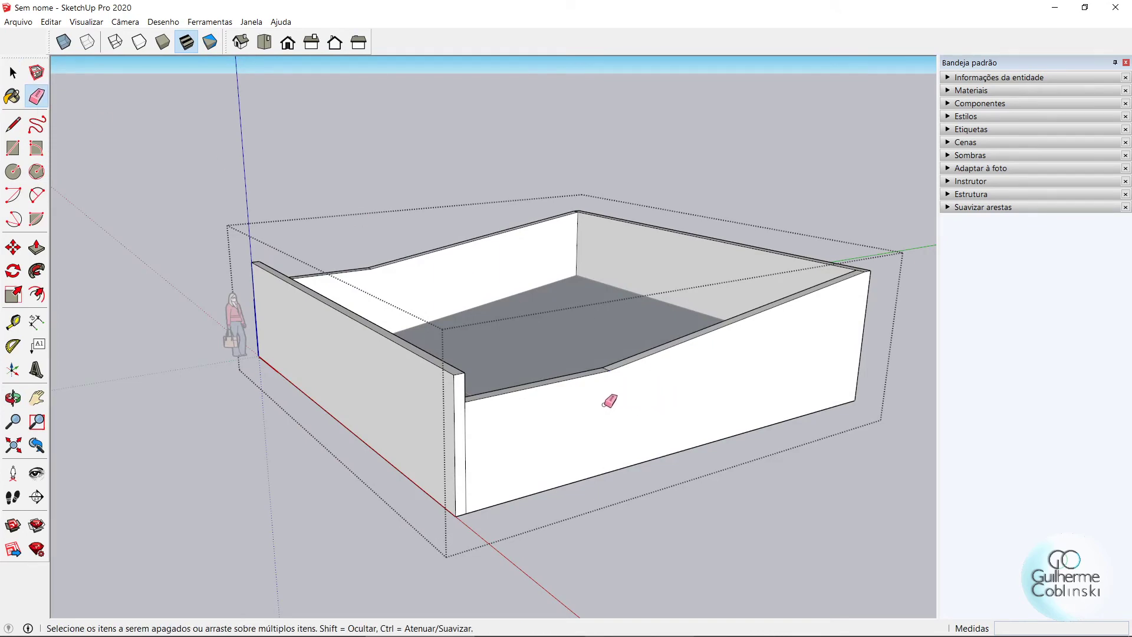
pyautogui.moveTo(613, 405)
pyautogui.mouseDown(button='middle')
pyautogui.moveTo(716, 369)
pyautogui.moveTo(673, 357)
pyautogui.moveTo(852, 383)
pyautogui.moveTo(588, 397)
pyautogui.moveTo(649, 339)
pyautogui.moveTo(450, 356)
pyautogui.moveTo(539, 424)
pyautogui.mouseUp(button='middle')
pyautogui.scroll(1, 589, 397)
pyautogui.scroll(-2, 450, 356)
pyautogui.scroll(2, 539, 423)
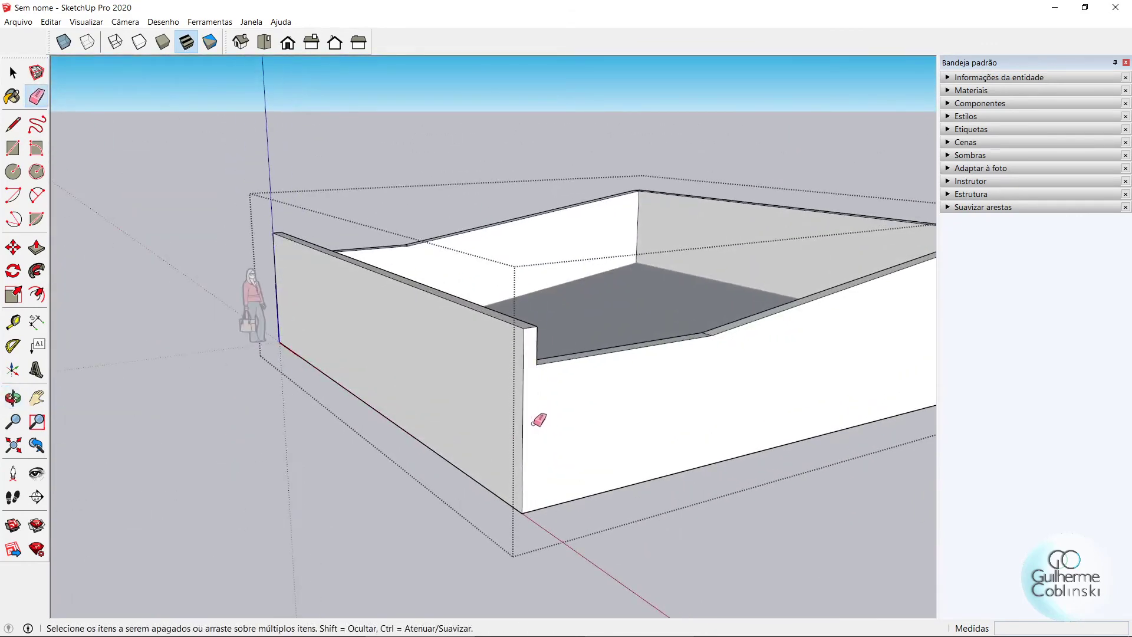
pyautogui.scroll(-2, 432, 375)
pyautogui.click(13, 73)
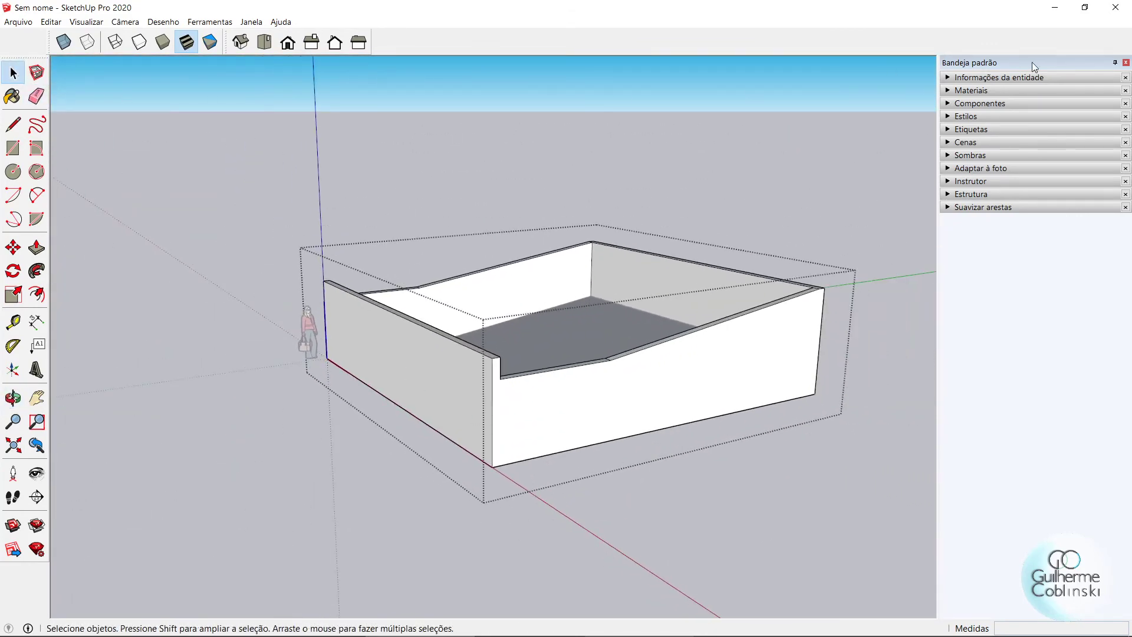
# Paint the front outer wall with Tijolo azul from the Tijolo e revestimentos materials
pyautogui.click(976, 91)
pyautogui.click(1033, 172)
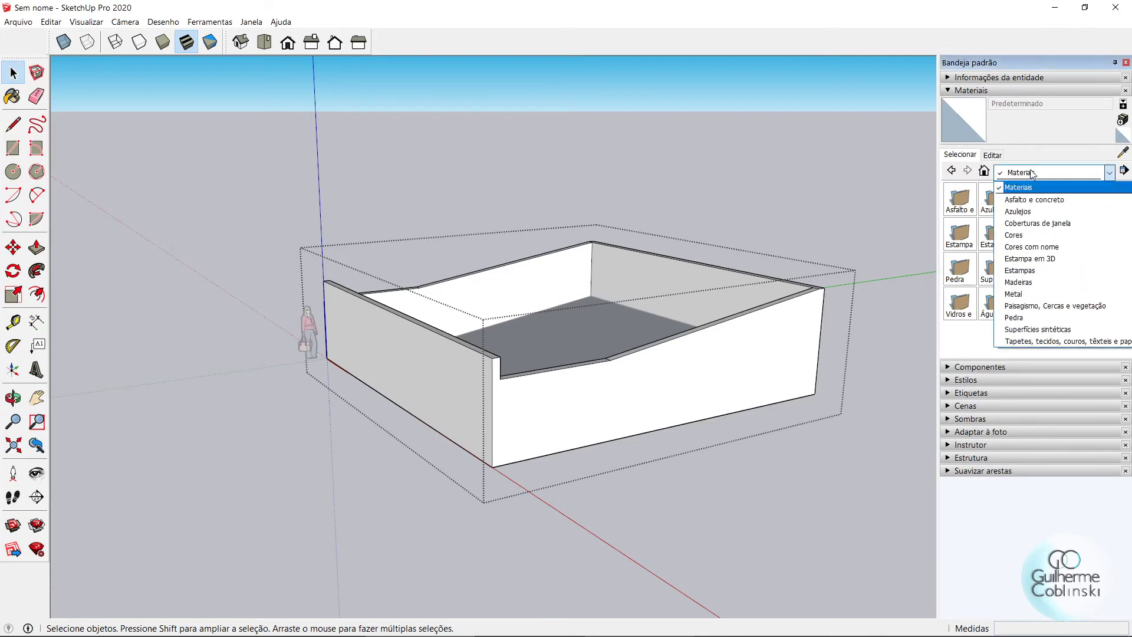
pyautogui.scroll(1, 1047, 222)
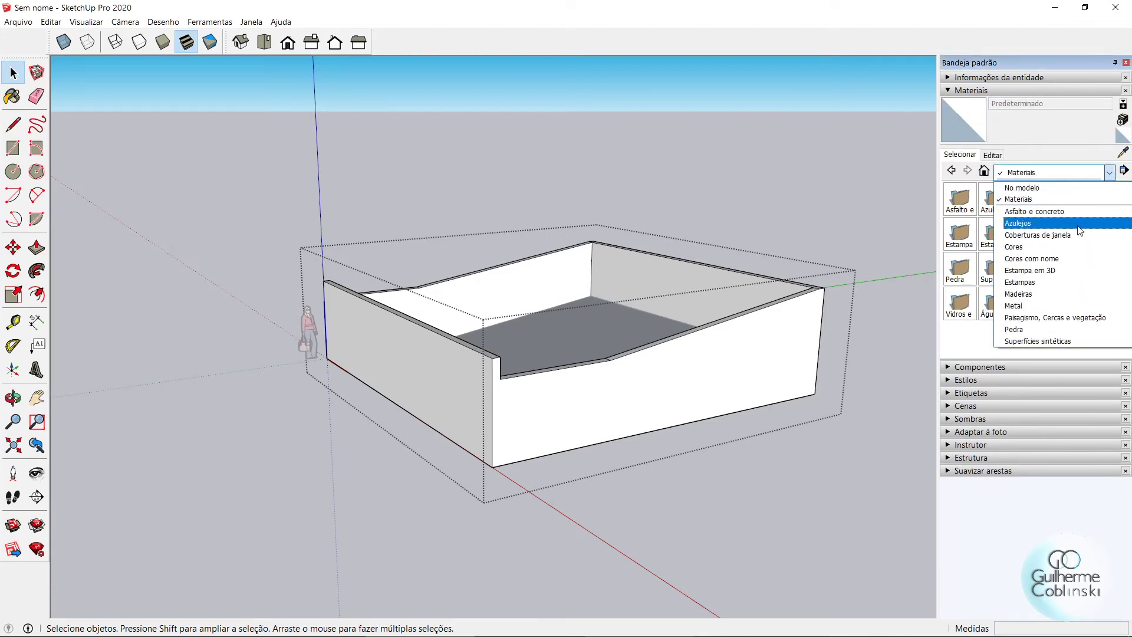
pyautogui.click(1083, 323)
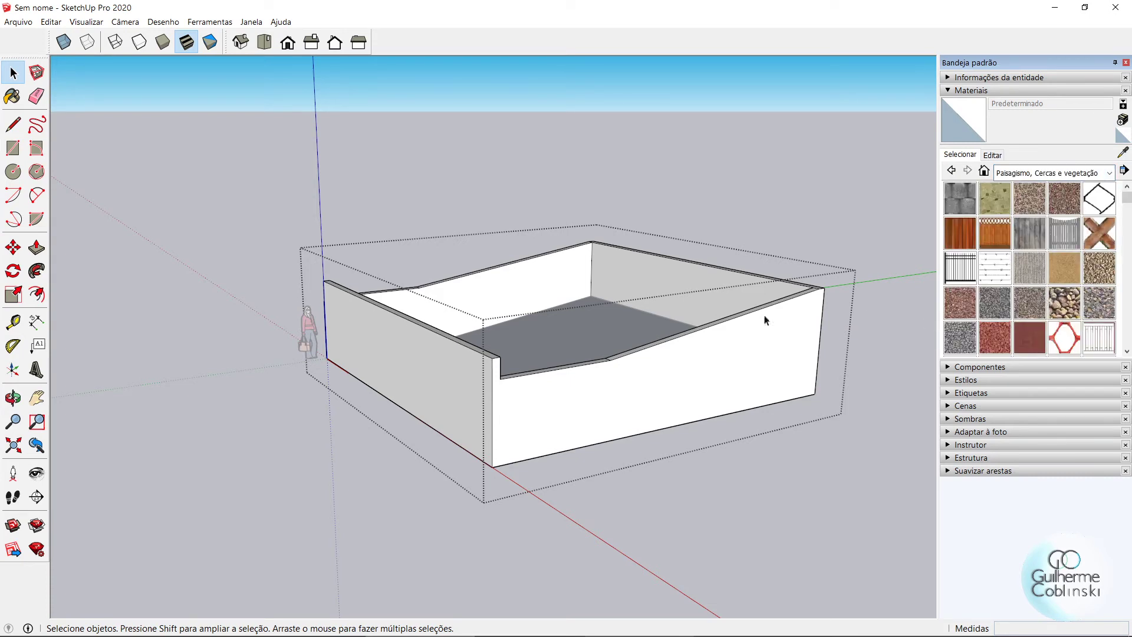
pyautogui.click(1053, 174)
pyautogui.click(1041, 317)
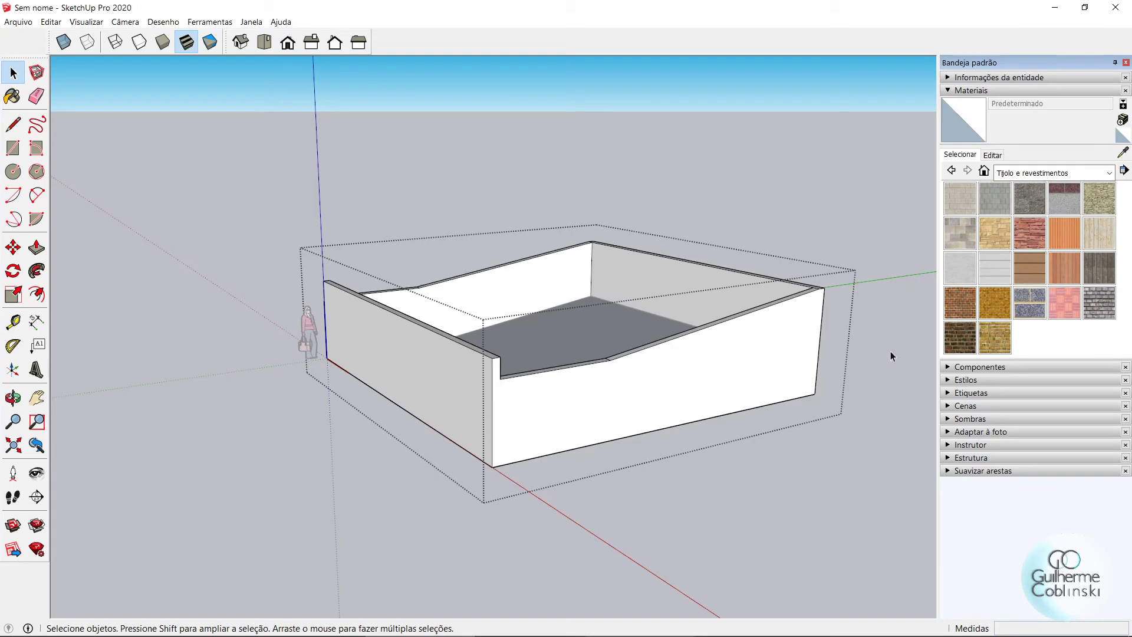
pyautogui.click(1028, 309)
pyautogui.click(680, 363)
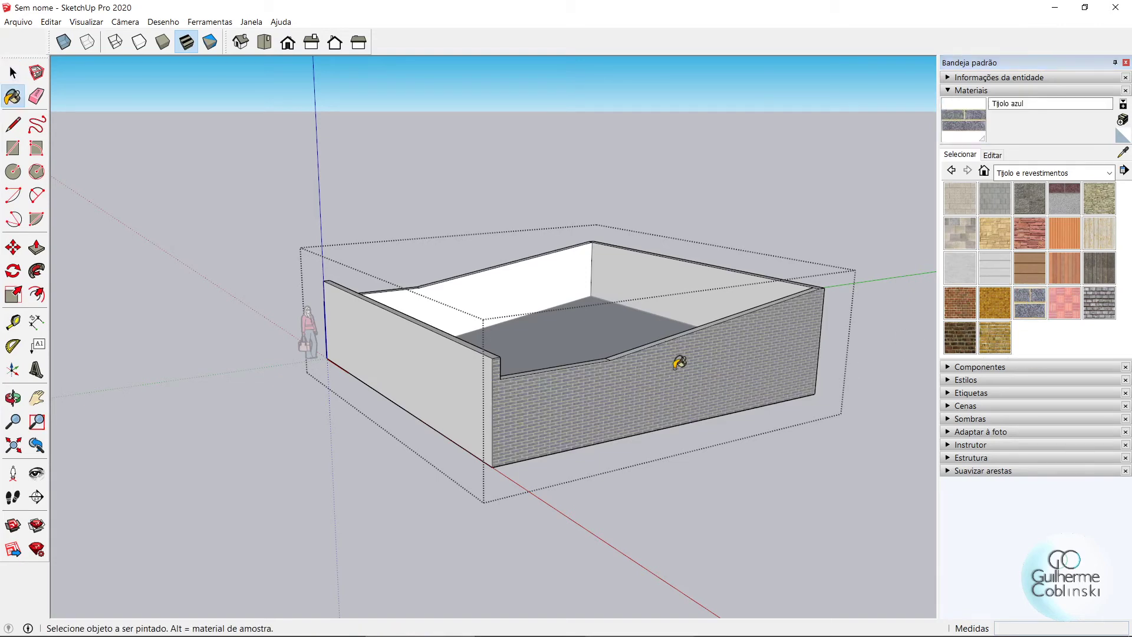
# Paint the remaining outer wall faces on every side with Tijolo azul brick
pyautogui.click(457, 383)
pyautogui.click(470, 307)
pyautogui.click(657, 276)
pyautogui.moveTo(327, 281)
pyautogui.mouseDown(button='middle')
pyautogui.moveTo(322, 296)
pyautogui.moveTo(763, 359)
pyautogui.mouseUp(button='middle')
pyautogui.click(391, 349)
pyautogui.moveTo(308, 249)
pyautogui.mouseDown(button='middle')
pyautogui.moveTo(738, 308)
pyautogui.moveTo(542, 380)
pyautogui.mouseUp(button='middle')
pyautogui.click(379, 409)
# Paint the tops of the front and right walls with Tijolo azul brick
pyautogui.scroll(3, 453, 379)
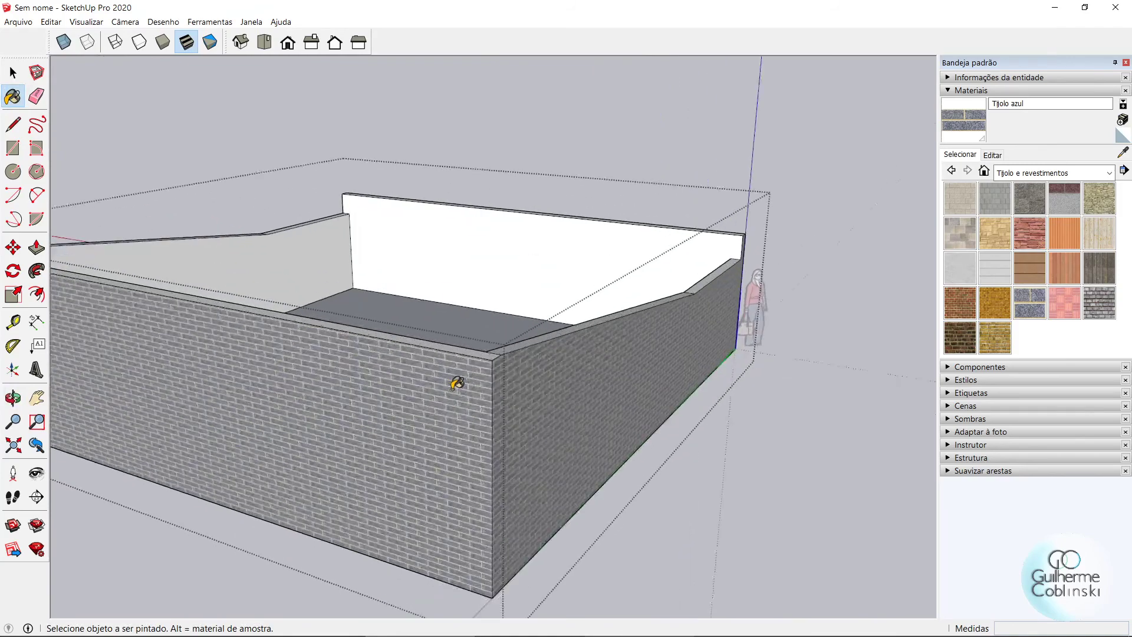
pyautogui.scroll(3, 445, 424)
pyautogui.scroll(3, 433, 481)
pyautogui.click(431, 488)
pyautogui.click(471, 464)
pyautogui.scroll(-2, 470, 462)
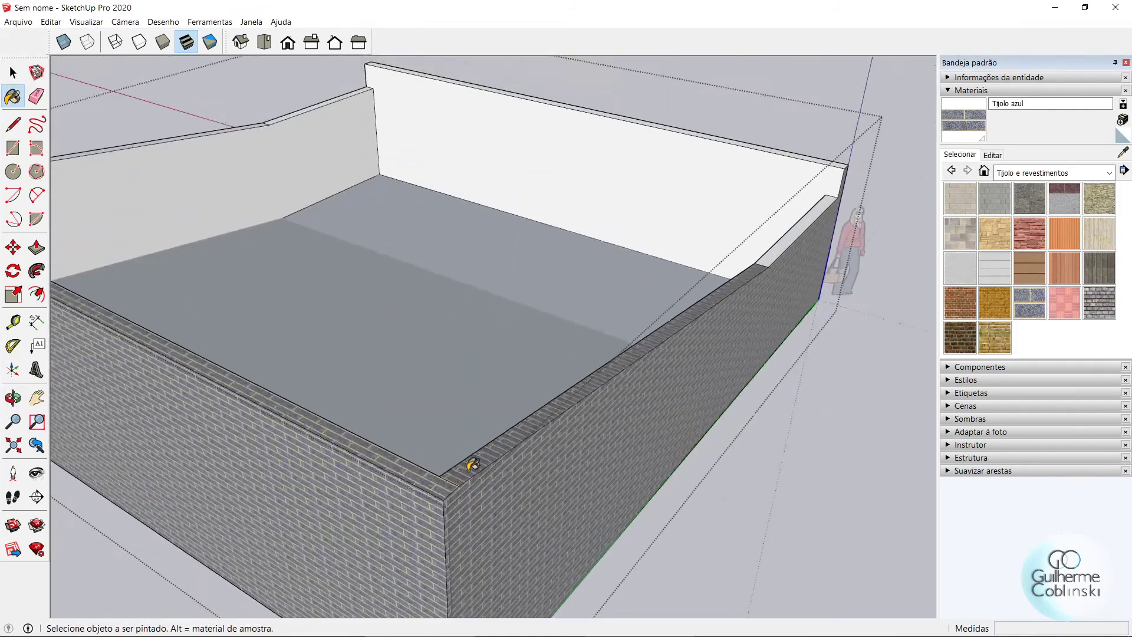
pyautogui.scroll(-3, 470, 463)
pyautogui.scroll(-3, 493, 450)
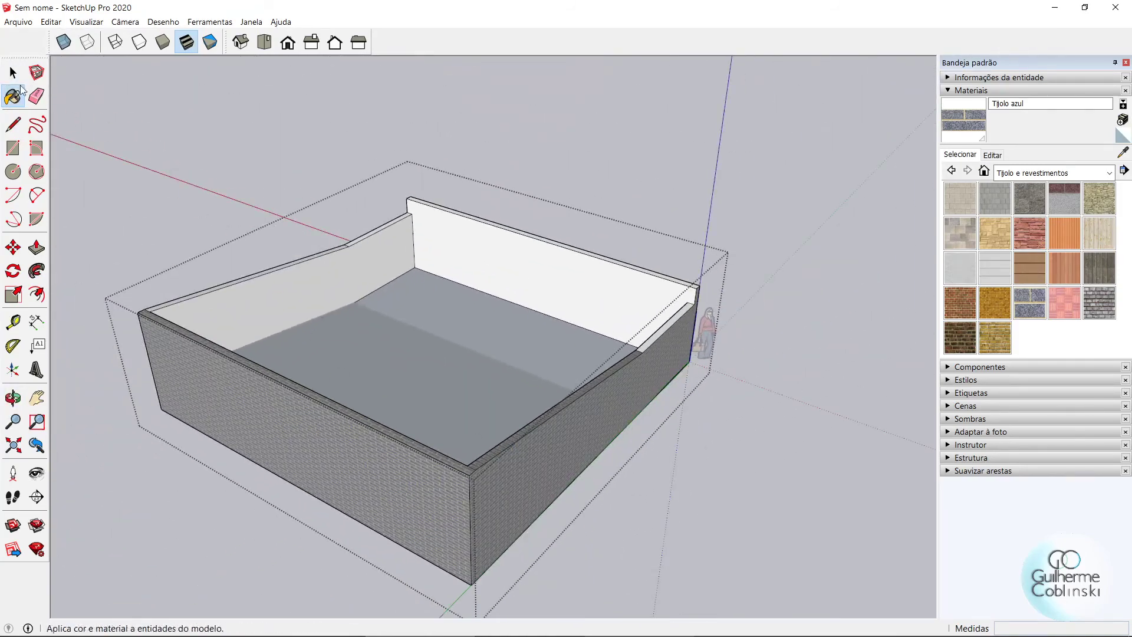
pyautogui.press('space')
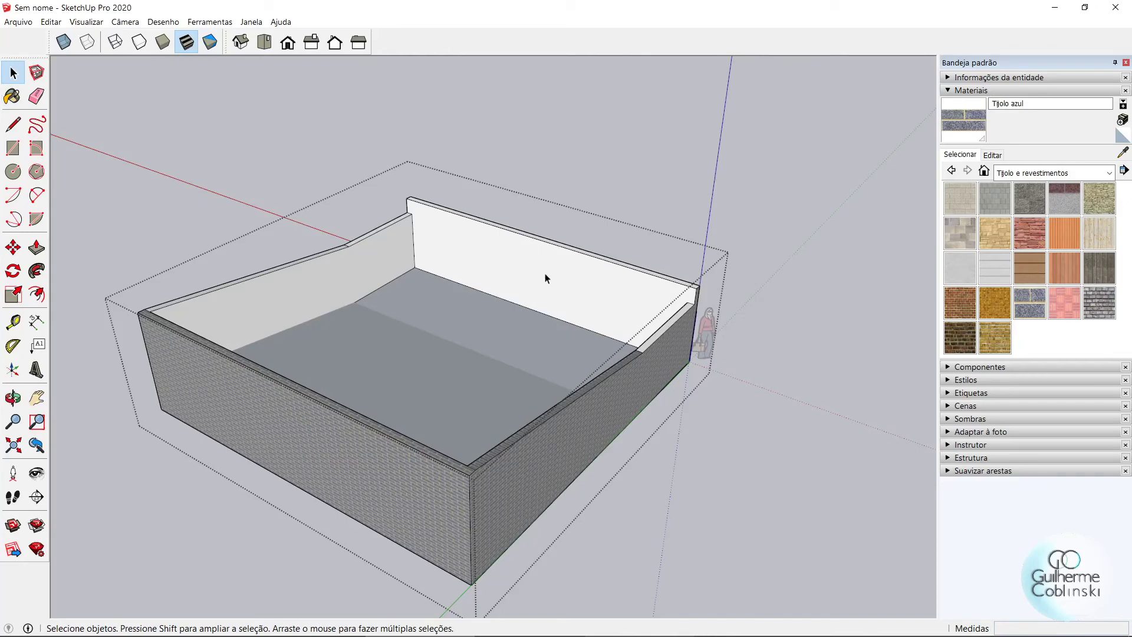
# Select all connected wall faces and paint them with Tijolo azul at once
pyautogui.tripleClick(545, 279)
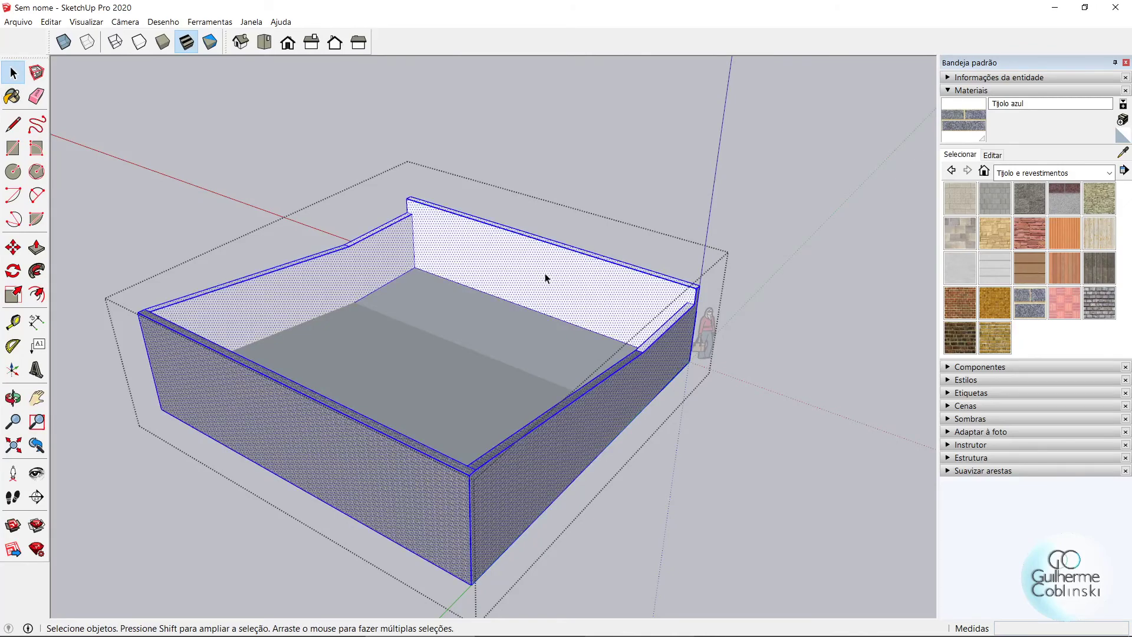
pyautogui.click(959, 132)
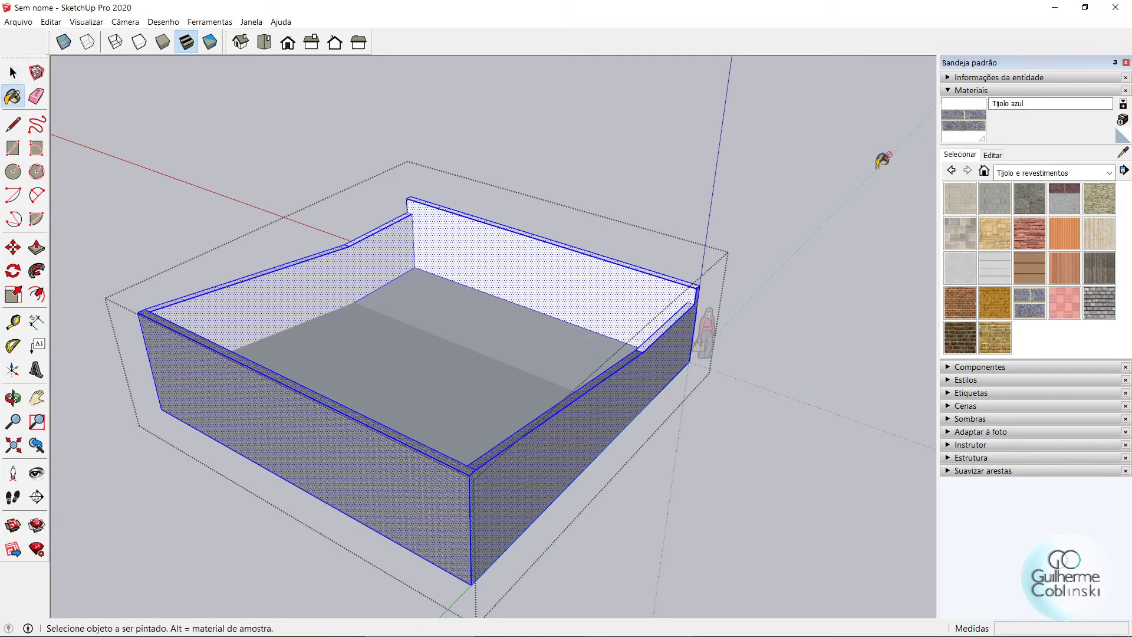
pyautogui.click(613, 282)
pyautogui.moveTo(713, 304)
pyautogui.mouseDown(button='middle')
pyautogui.moveTo(524, 338)
pyautogui.moveTo(354, 260)
pyautogui.moveTo(430, 126)
pyautogui.mouseUp(button='middle')
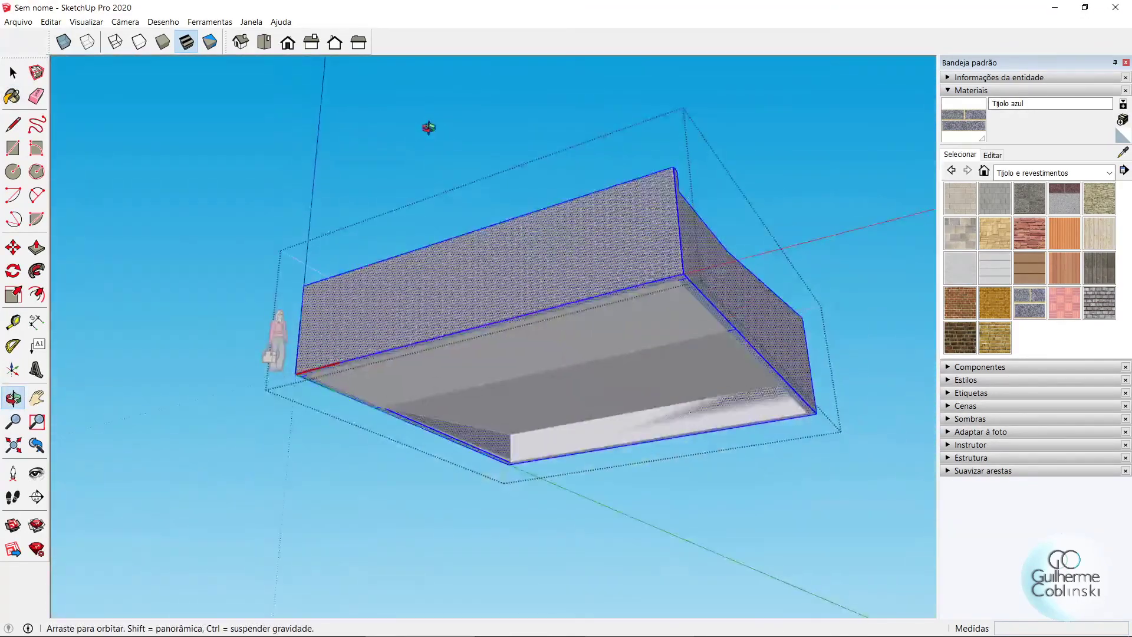
pyautogui.moveTo(684, 290); pyautogui.dragTo(644, 190, button='middle')
# Orbit to inspect the brick walls from below and above, then clear the selection
pyautogui.scroll(3, 693, 217)
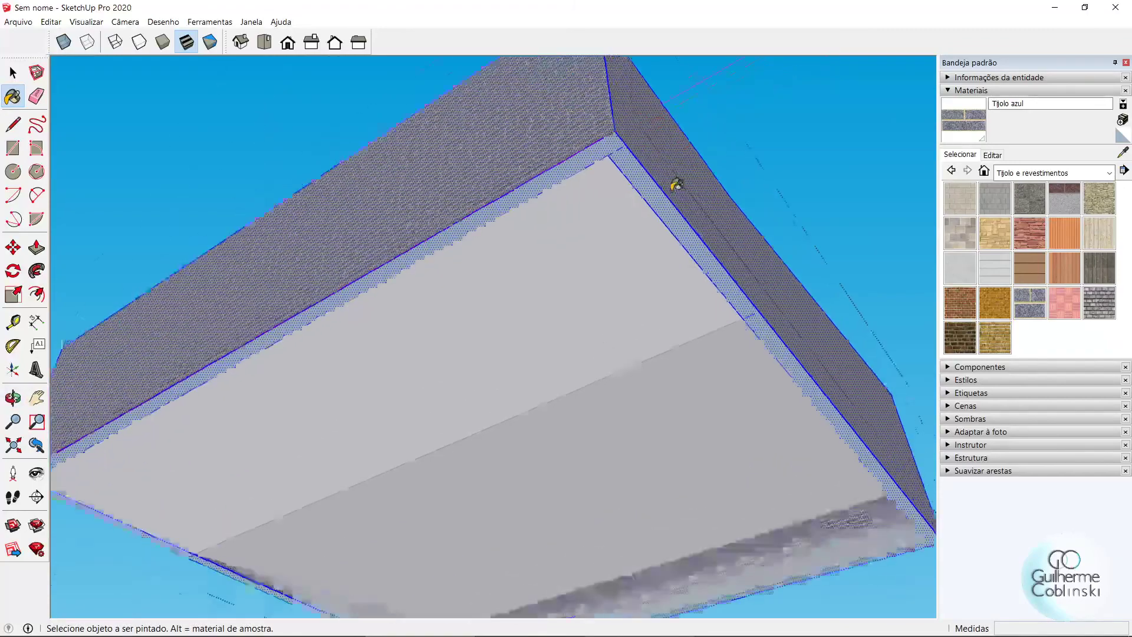
pyautogui.scroll(2, 674, 184)
pyautogui.scroll(-1, 639, 174)
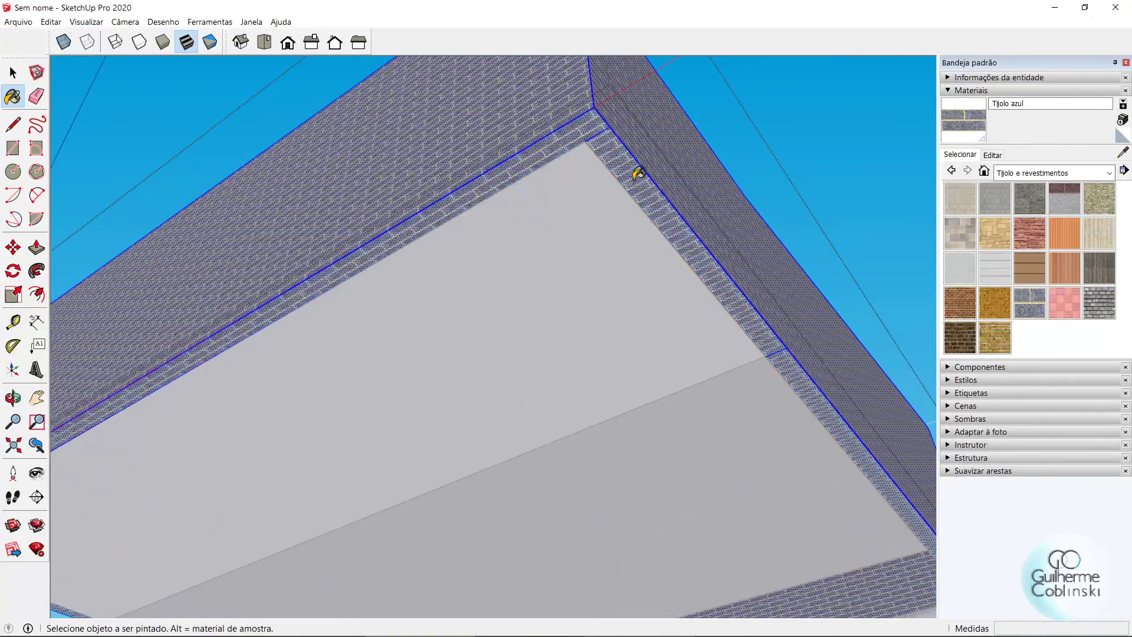
pyautogui.scroll(-2, 639, 172)
pyautogui.scroll(-2, 675, 167)
pyautogui.scroll(-2, 680, 166)
pyautogui.moveTo(680, 167)
pyautogui.mouseDown(button='middle')
pyautogui.moveTo(435, 210)
pyautogui.moveTo(538, 472)
pyautogui.moveTo(799, 513)
pyautogui.moveTo(576, 390)
pyautogui.moveTo(252, 163)
pyautogui.mouseUp(button='middle')
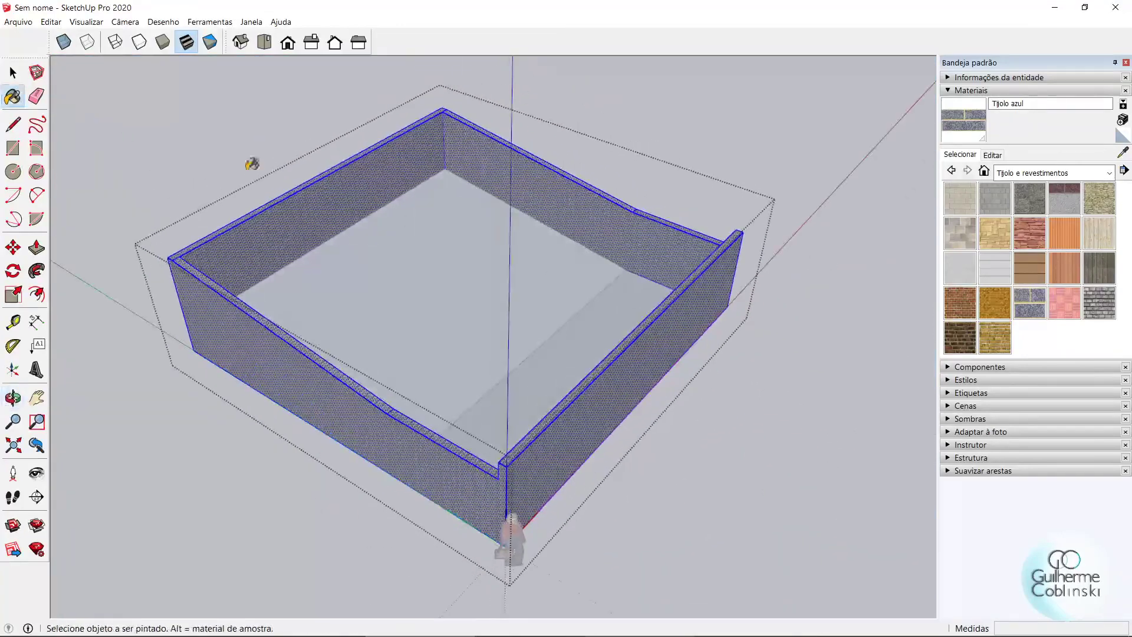
pyautogui.press('space')
pyautogui.click(703, 107)
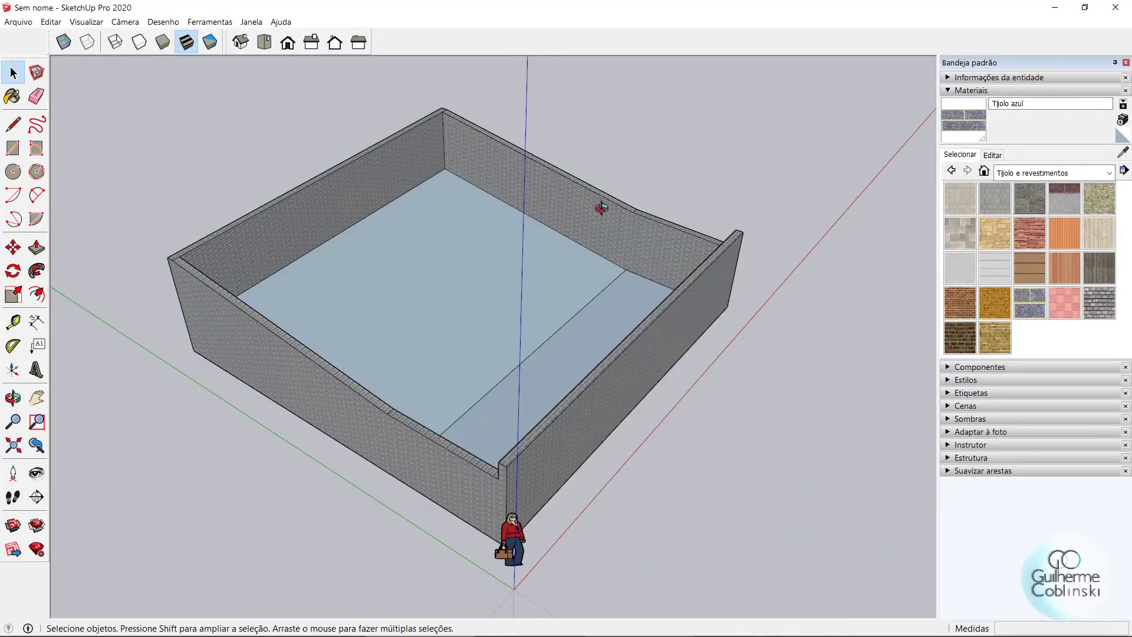
pyautogui.moveTo(599, 202); pyautogui.dragTo(501, 250, button='middle')
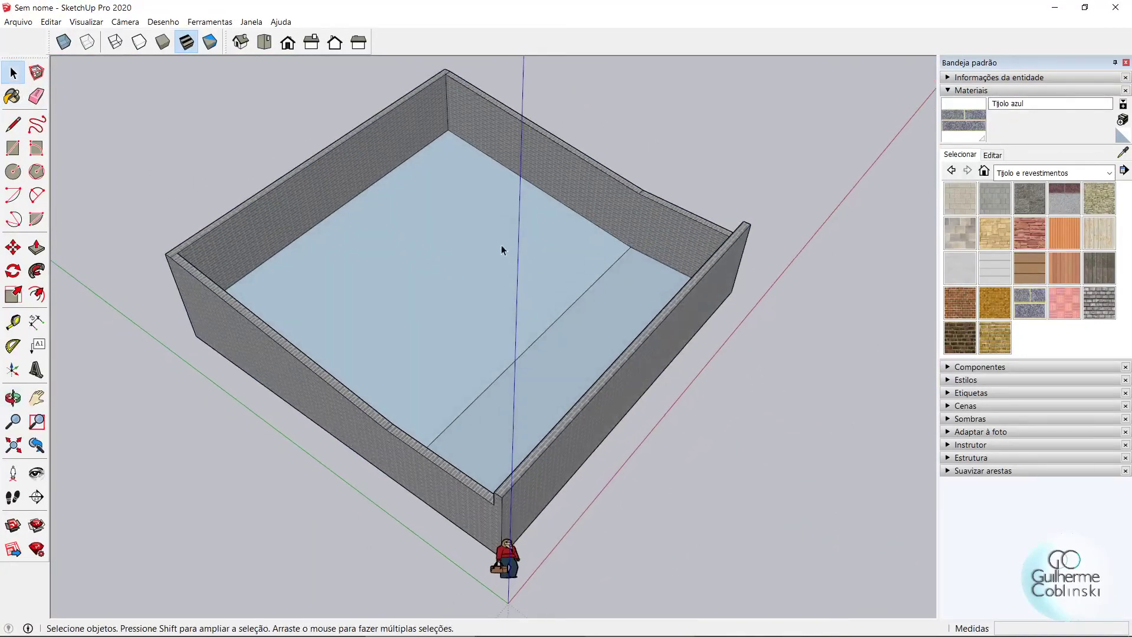
# Cover the whole terrain floor with Grama verde clara from Paisagismo, Cercas e vegetação
pyautogui.hotkey('ctrl', 'z')
pyautogui.tripleClick(568, 264)
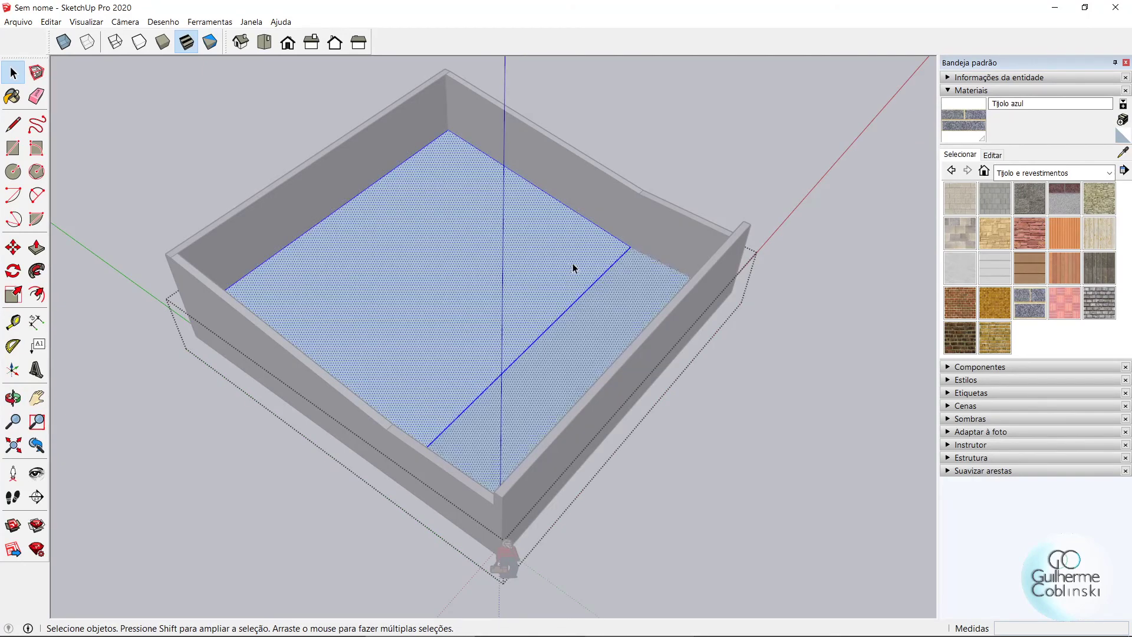
pyautogui.click(1071, 176)
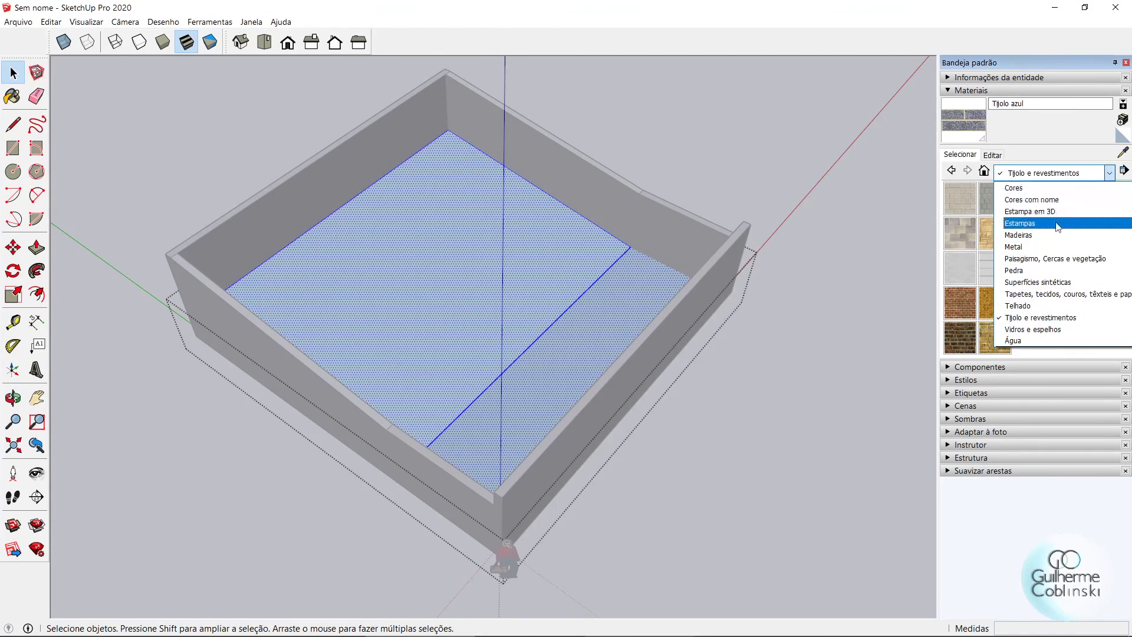
pyautogui.scroll(2, 1049, 258)
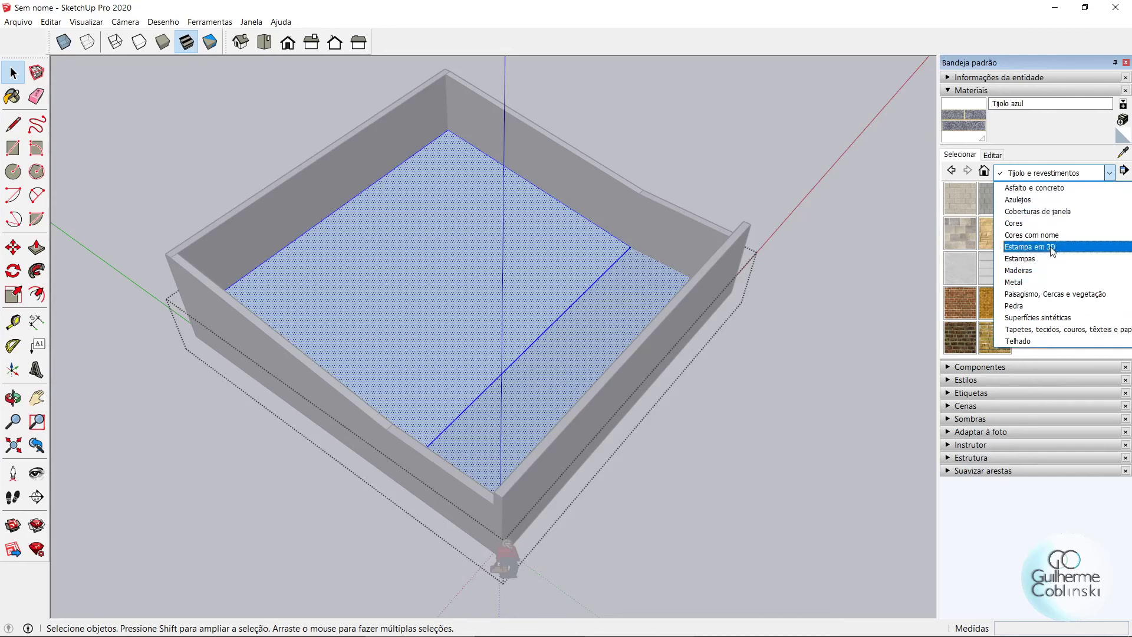
pyautogui.scroll(1, 1052, 224)
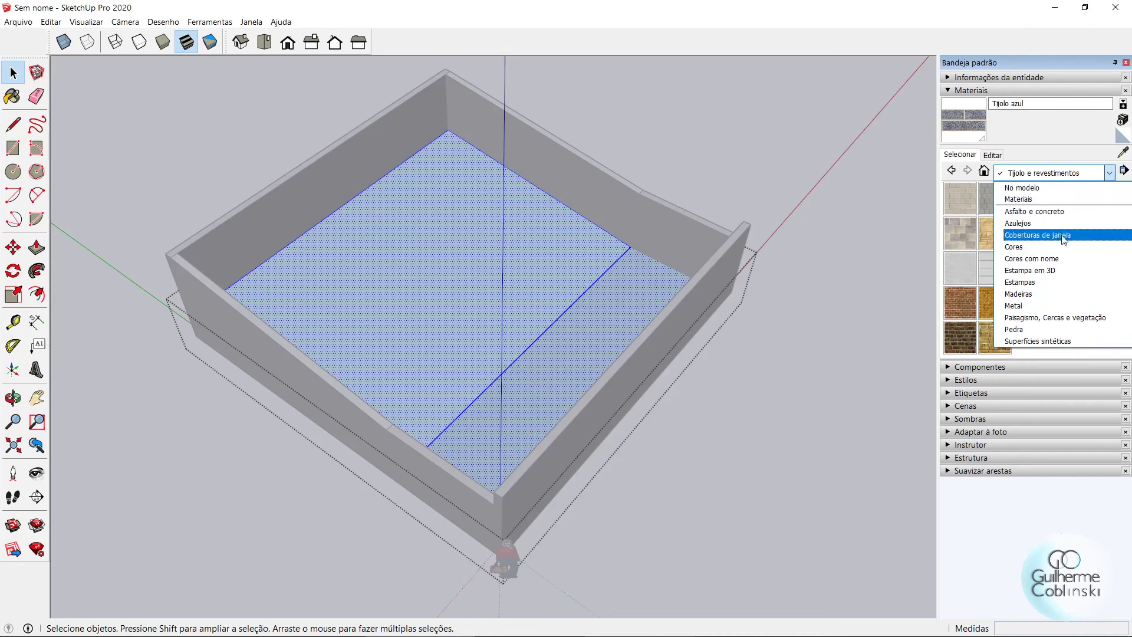
pyautogui.click(1062, 322)
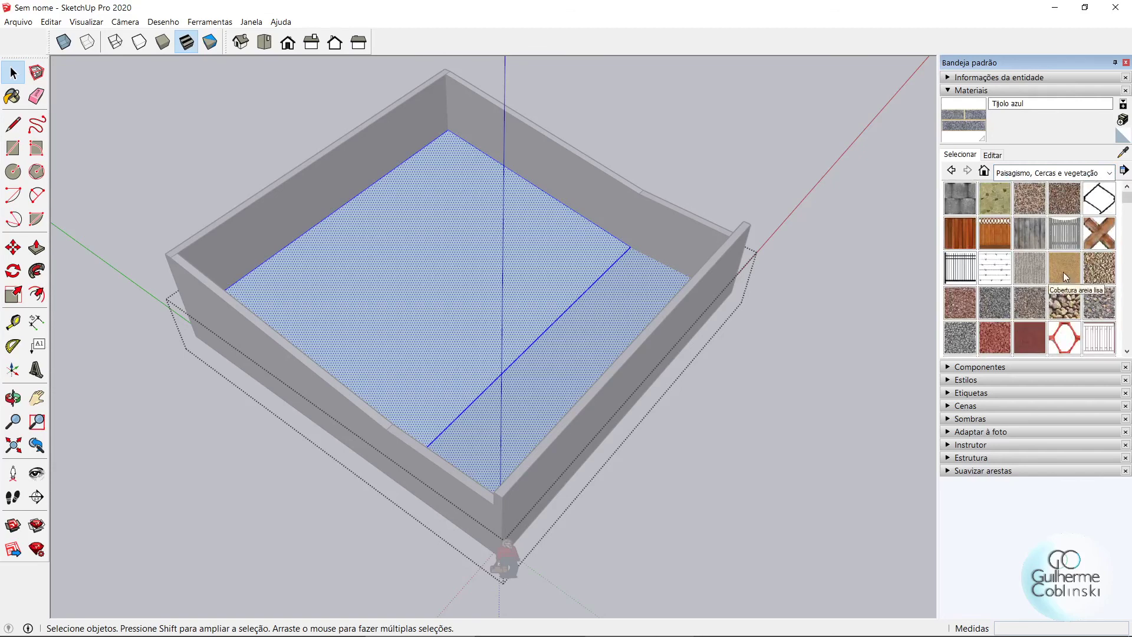
pyautogui.scroll(-2, 1065, 278)
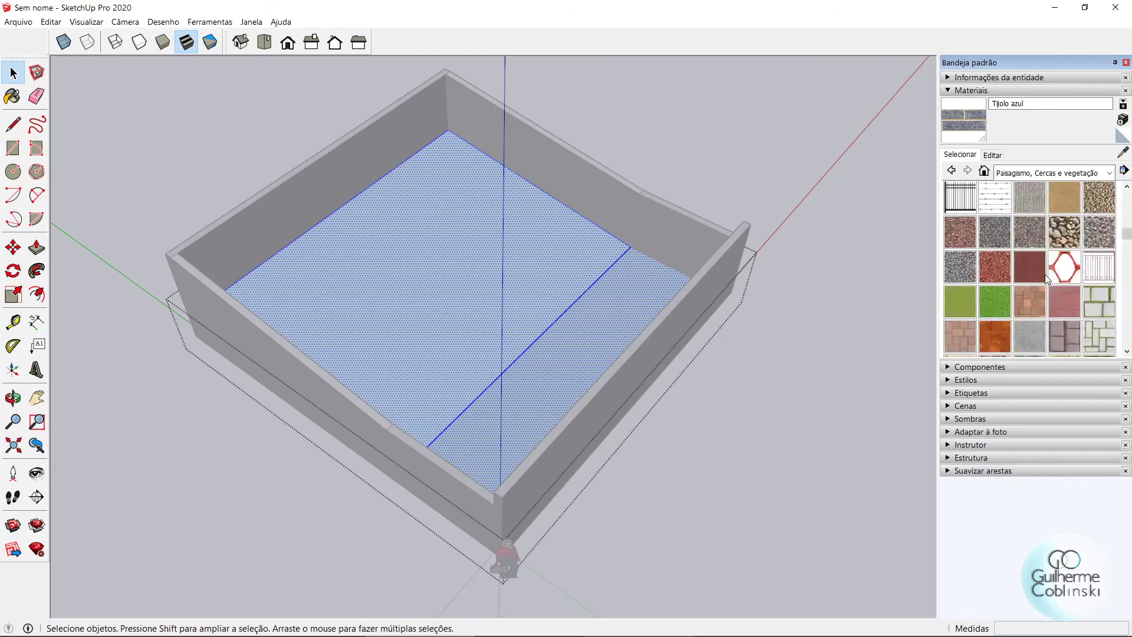
pyautogui.click(970, 312)
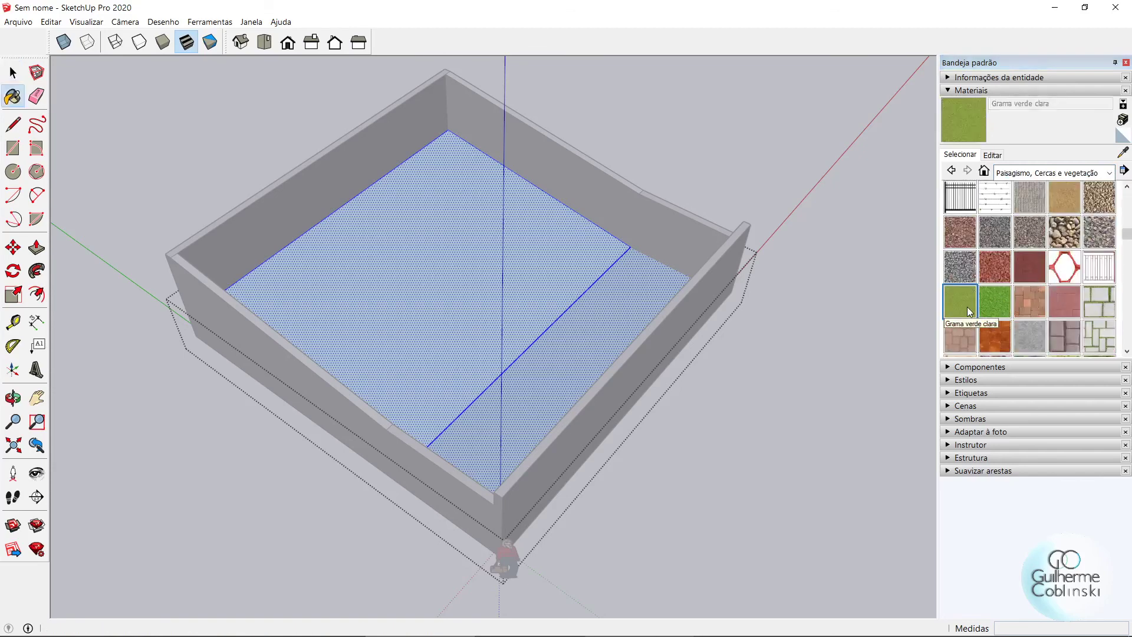
pyautogui.click(627, 293)
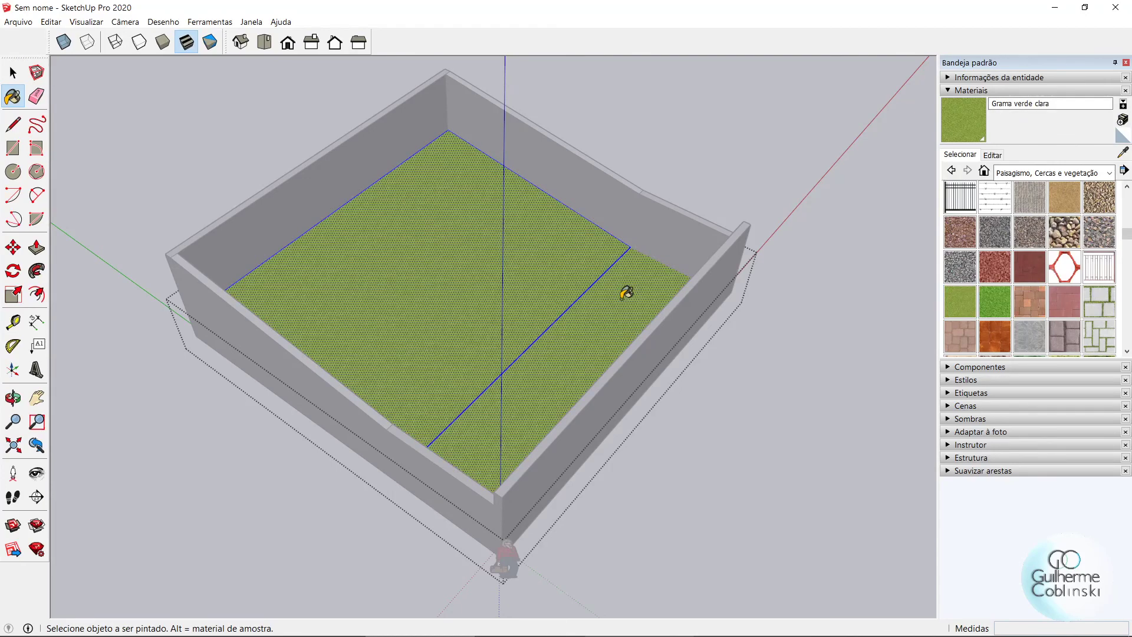
pyautogui.click(13, 73)
pyautogui.click(694, 134)
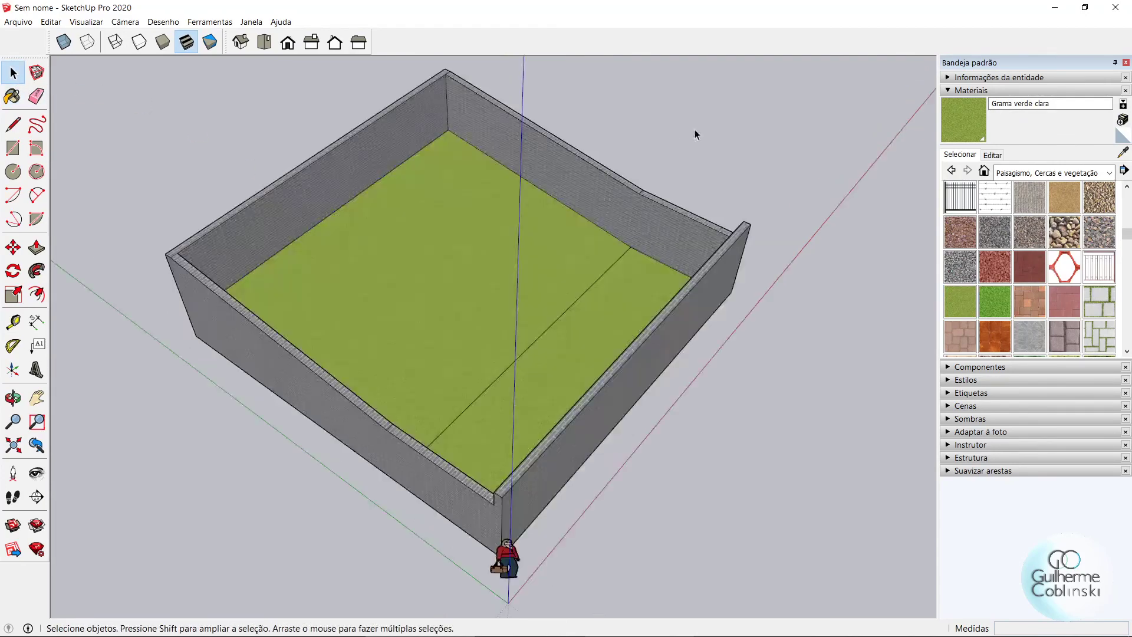
pyautogui.moveTo(790, 215)
pyautogui.mouseDown(button='middle')
pyautogui.moveTo(282, 205)
pyautogui.moveTo(405, 253)
pyautogui.moveTo(644, 241)
pyautogui.moveTo(652, 305)
pyautogui.mouseUp(button='middle')
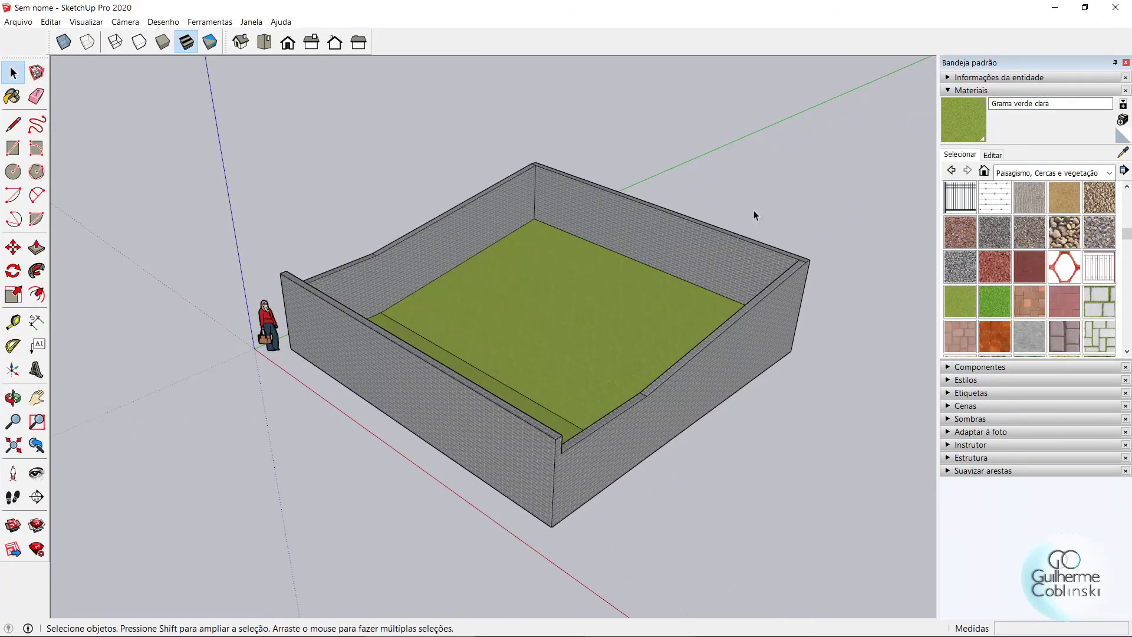